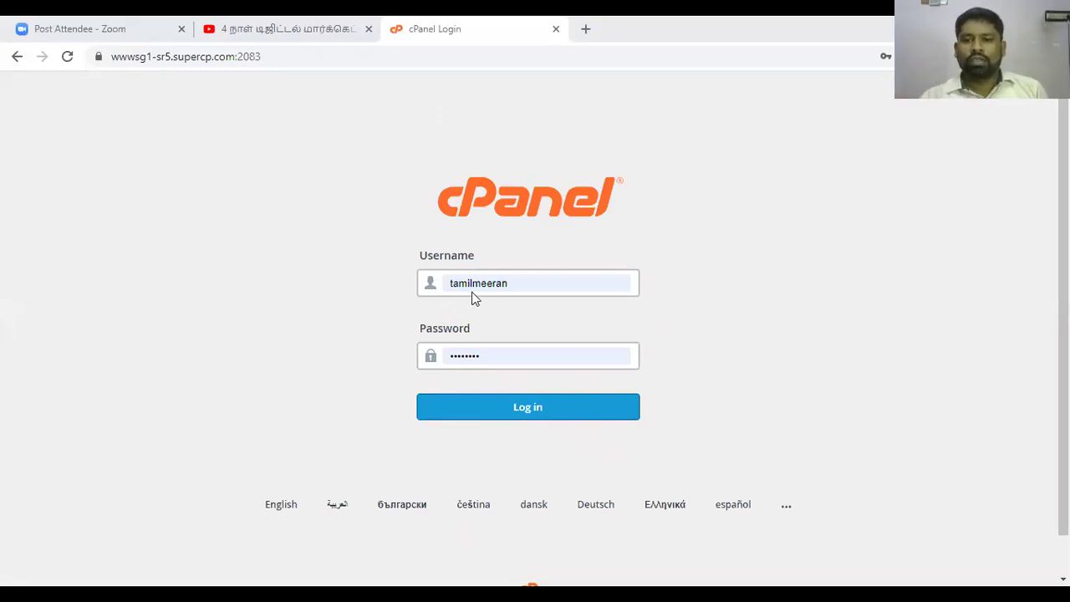
# Log in to cPanel and open File Manager from the Files section
pyautogui.click(505, 410)
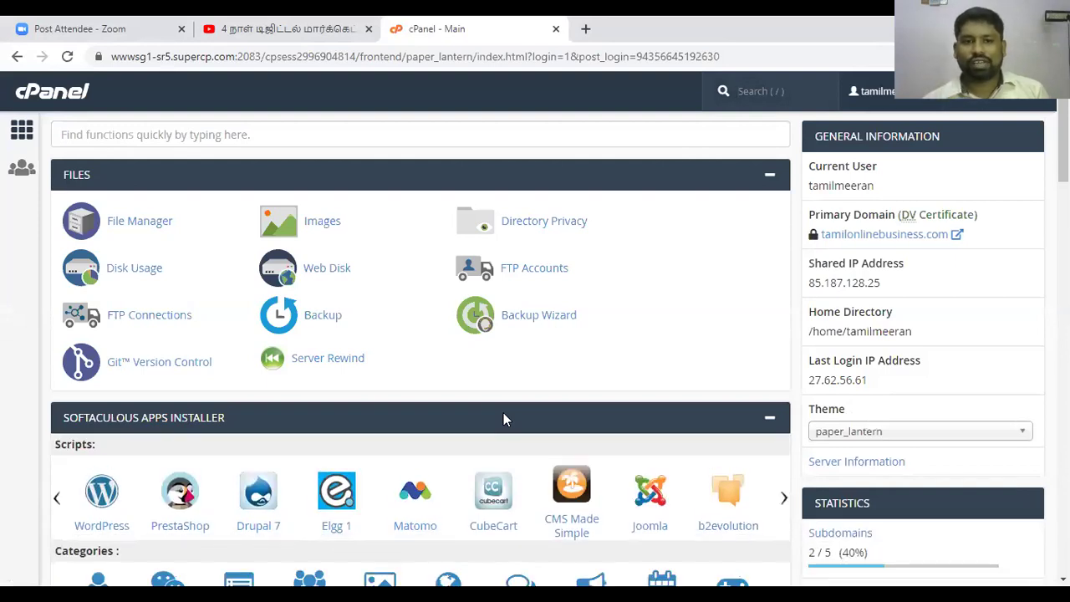
pyautogui.click(121, 226)
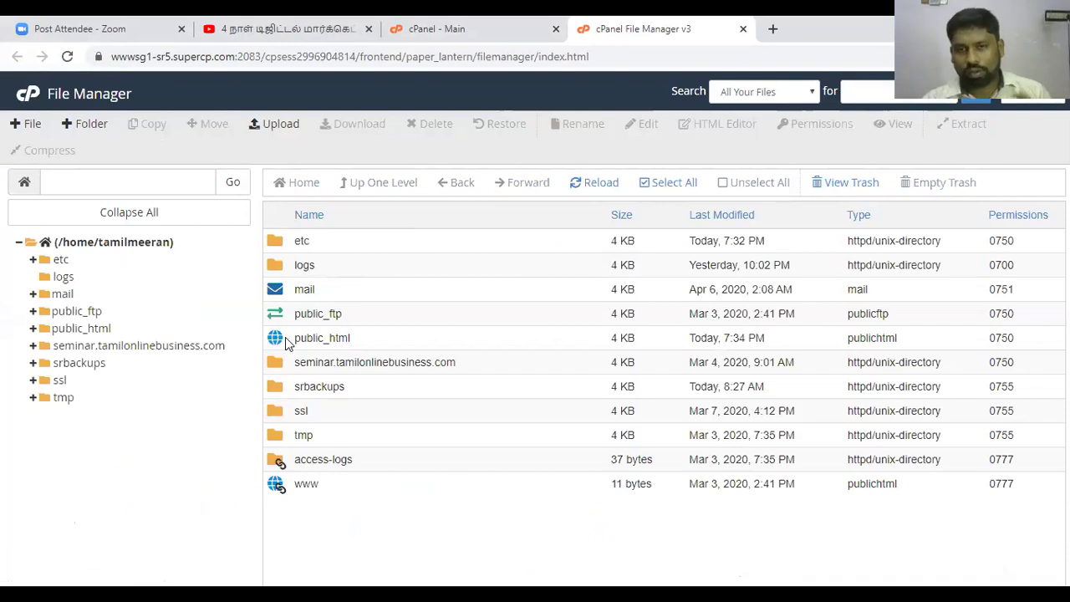
# Open the public_html folder, which holds only cgi-bin, then return to the cPanel home tab
pyautogui.doubleClick(287, 341)
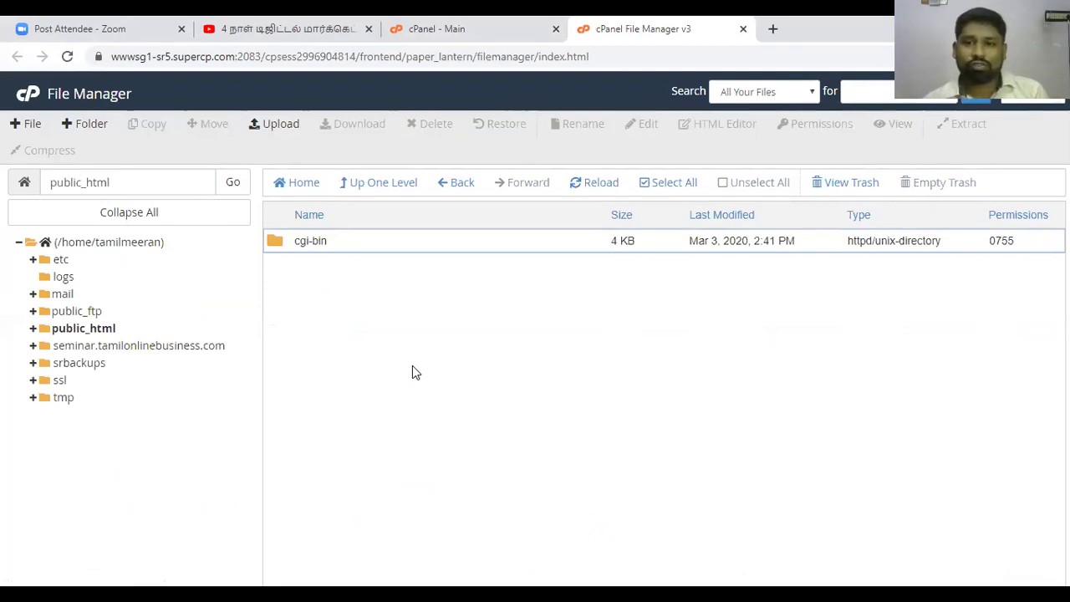
pyautogui.click(425, 26)
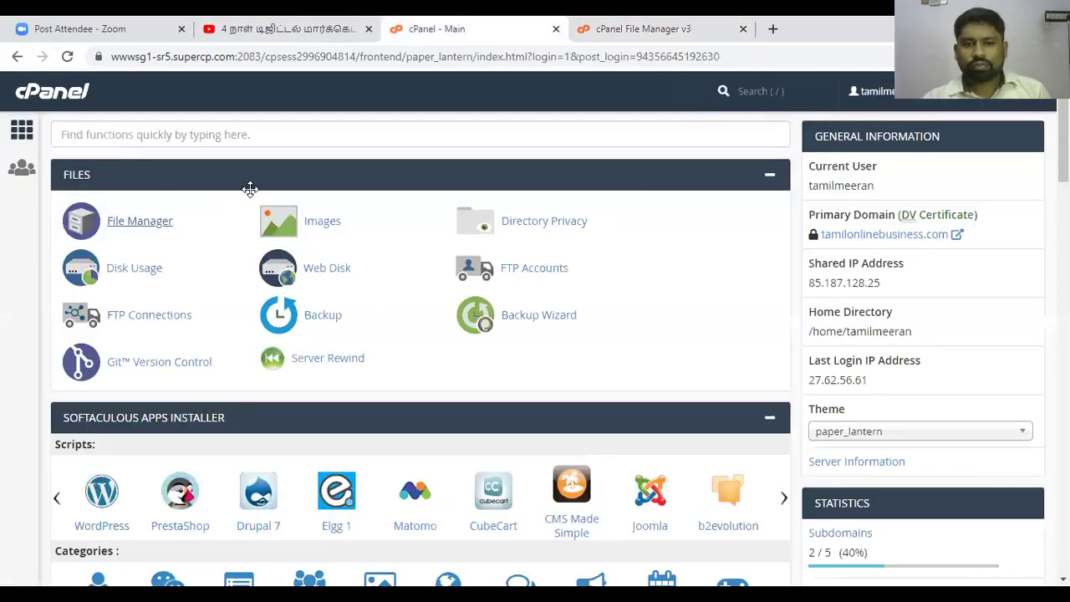
# Open the WordPress 5.4 overview from the Softaculous Apps Installer section
pyautogui.scroll(-2, 249, 192)
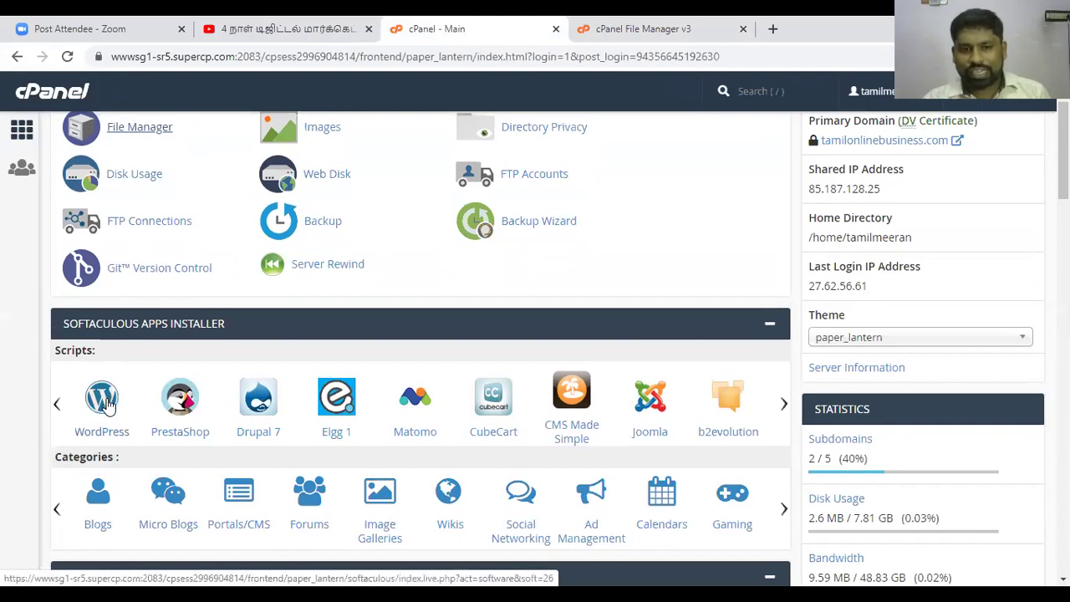
pyautogui.click(102, 400)
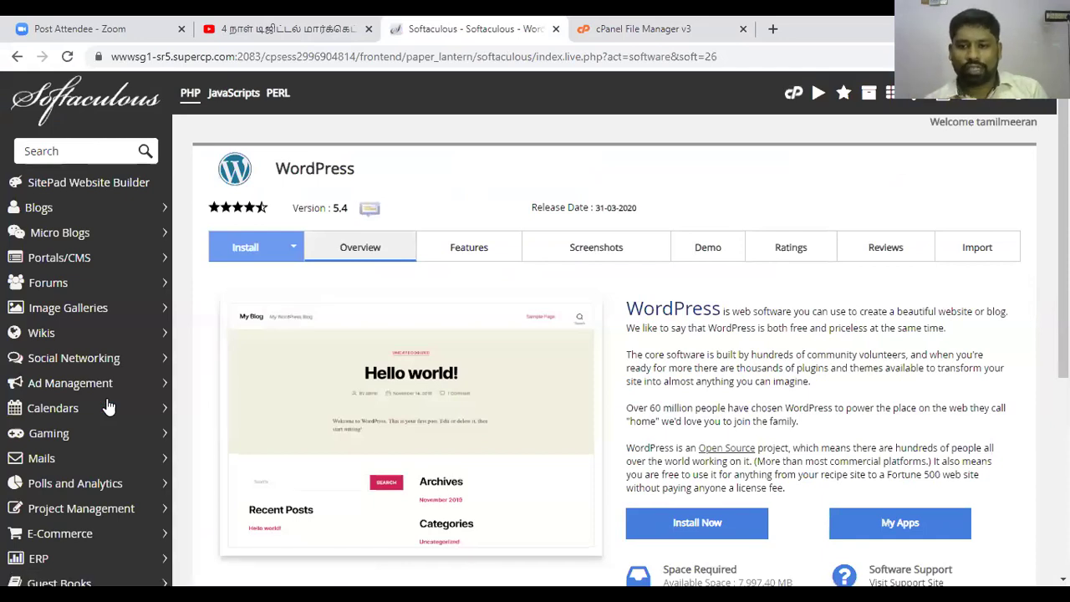
pyautogui.click(697, 525)
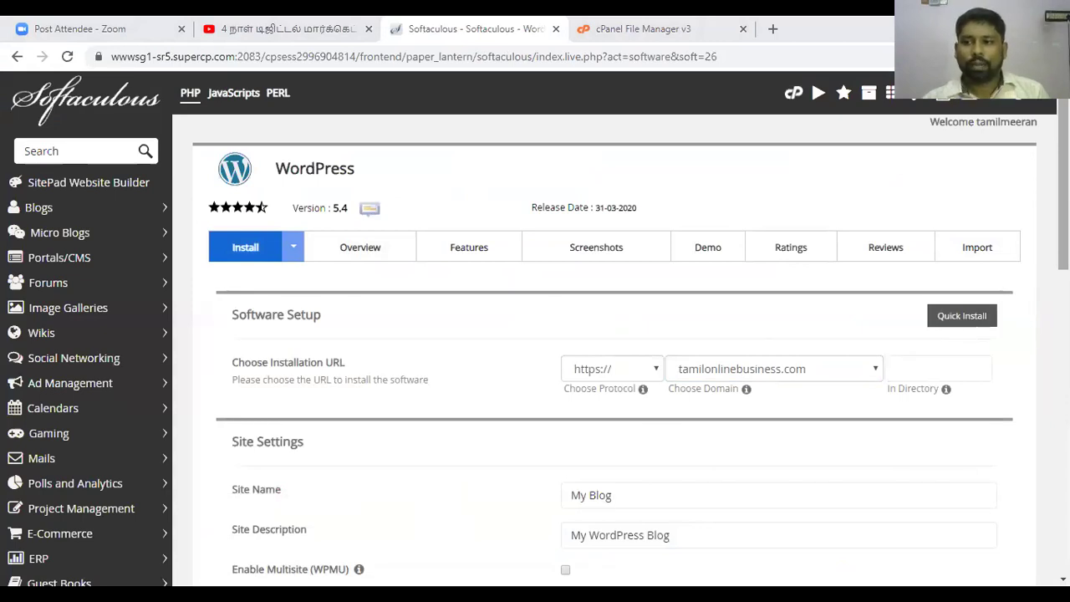
pyautogui.scroll(-1, 901, 258)
pyautogui.click(901, 259)
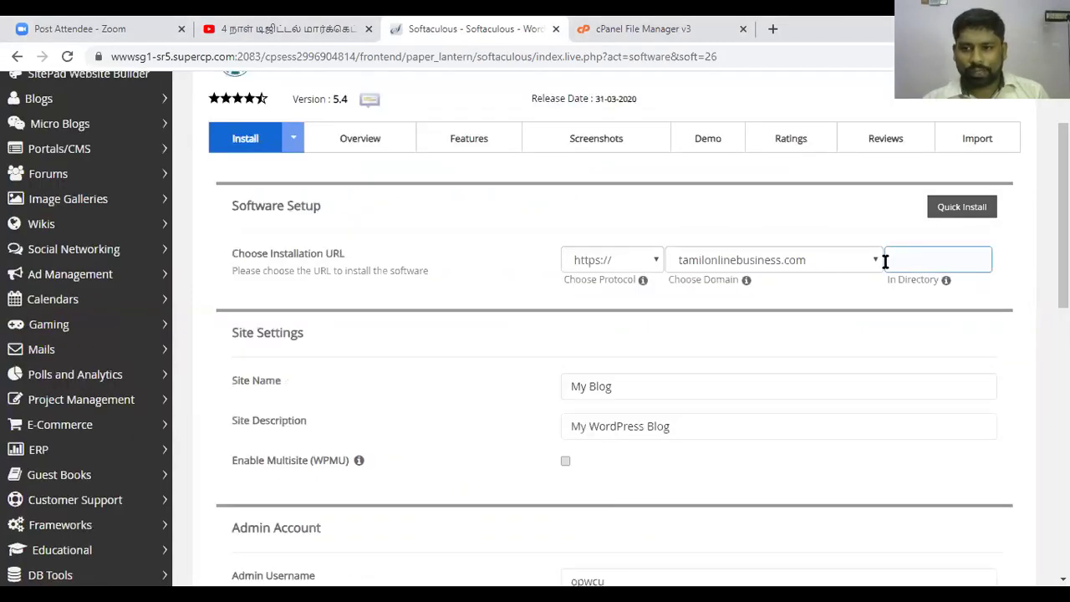
pyautogui.click(877, 264)
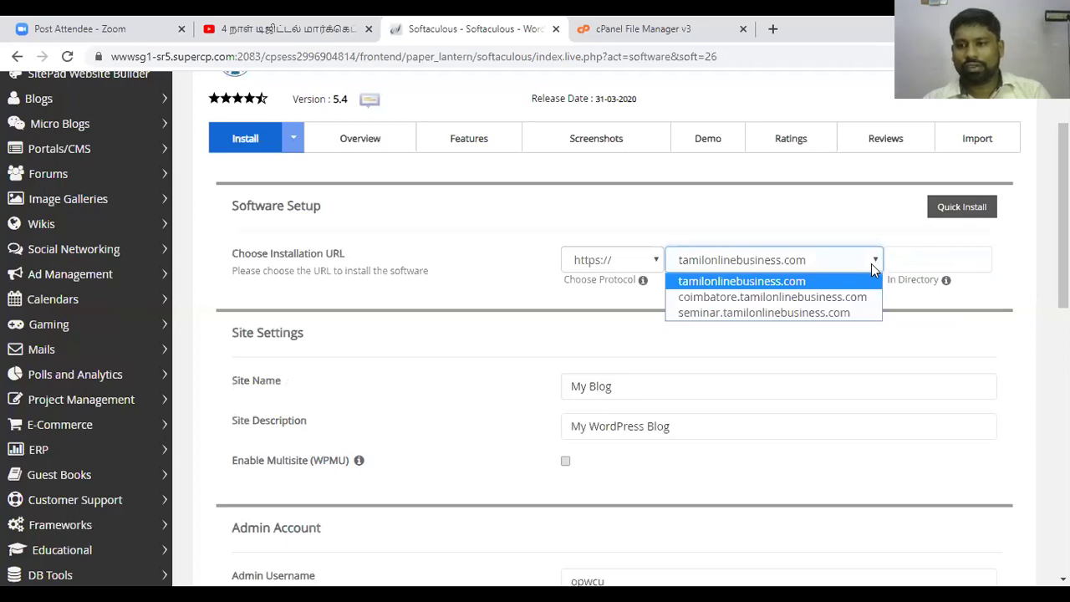
pyautogui.click(846, 267)
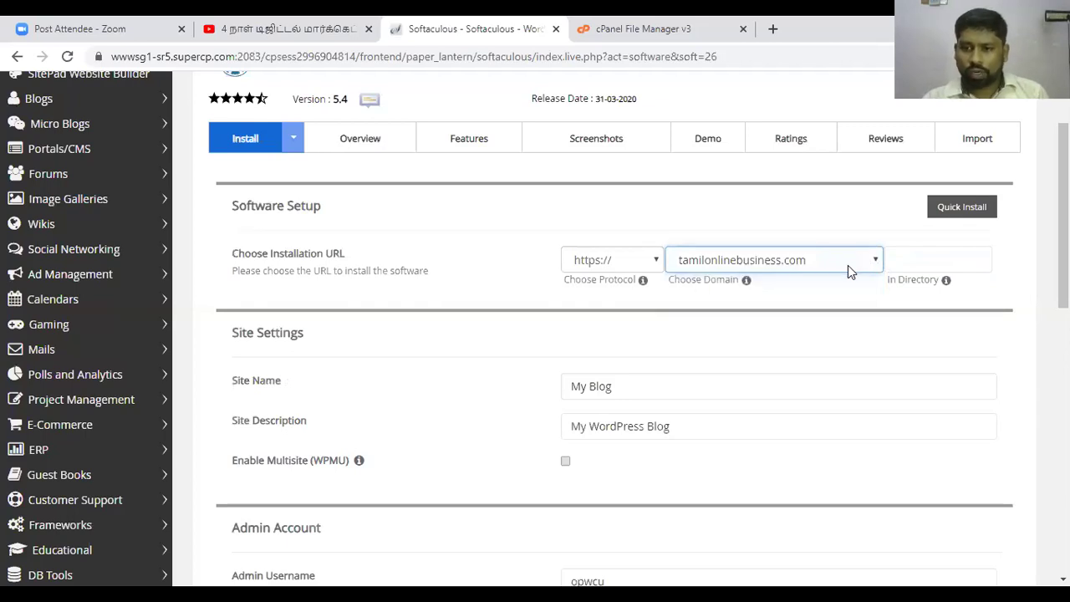
pyautogui.click(848, 266)
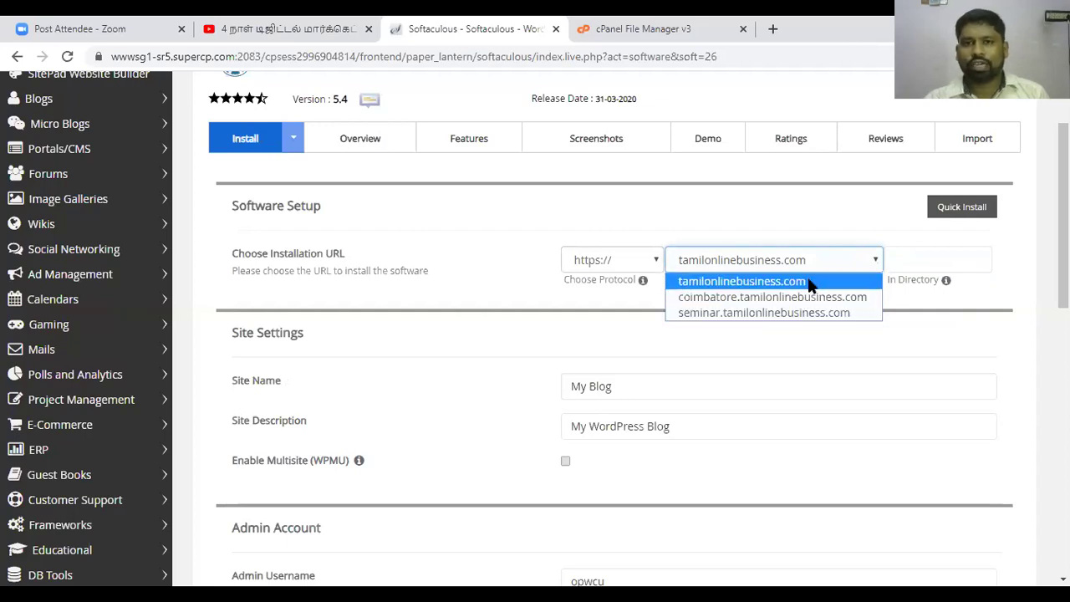
pyautogui.click(809, 283)
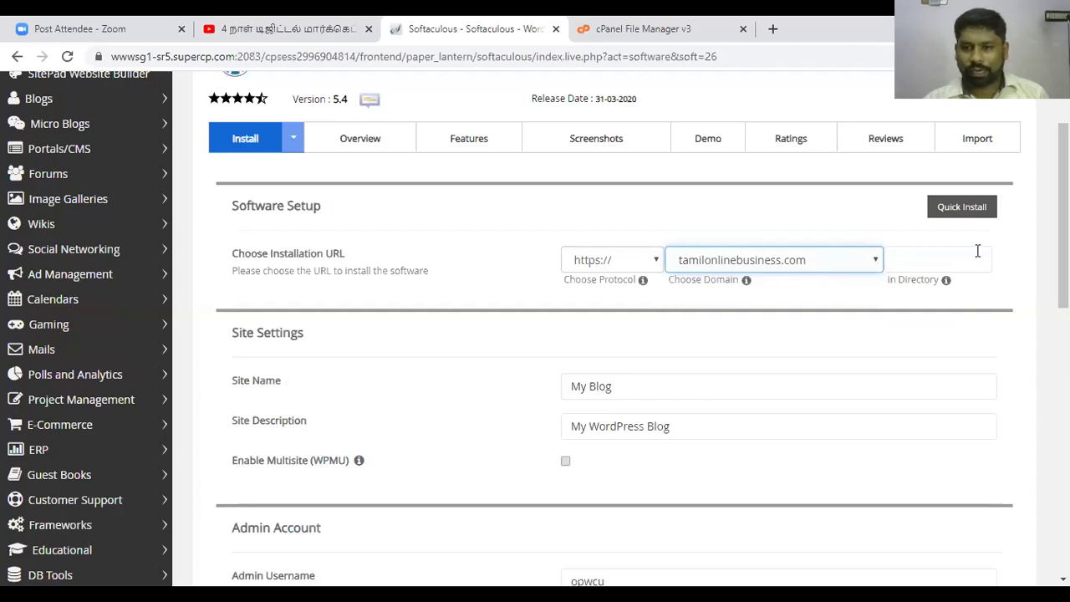
pyautogui.moveTo(1064, 218); pyautogui.dragTo(1064, 251)
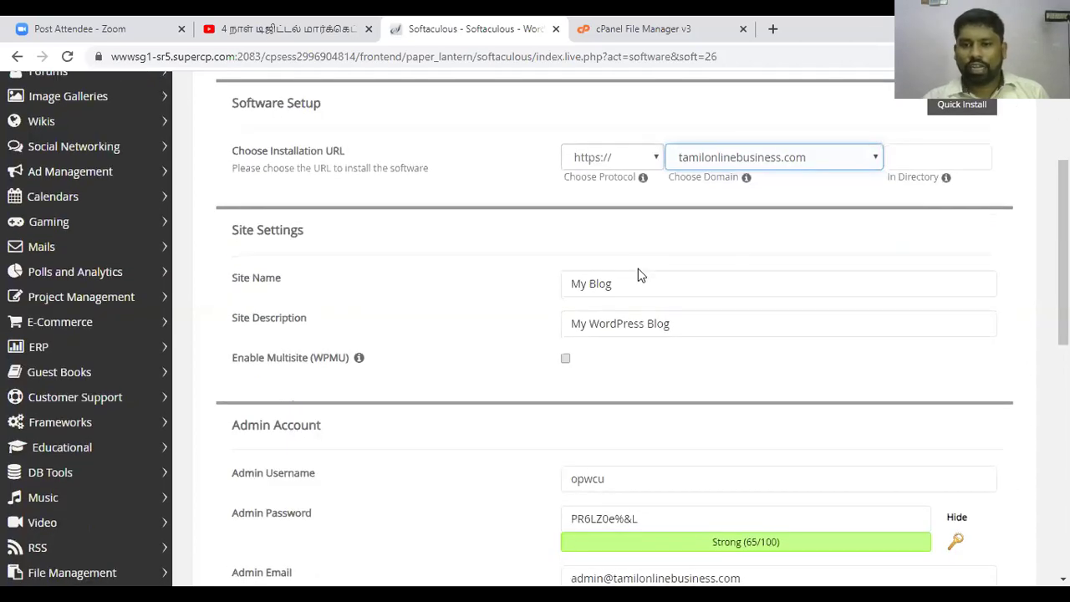
# Replace the default site name with 'Welcome to Tamilonlinebusiness'
pyautogui.doubleClick(642, 297)
pyautogui.hotkey('ctrl', 'a')
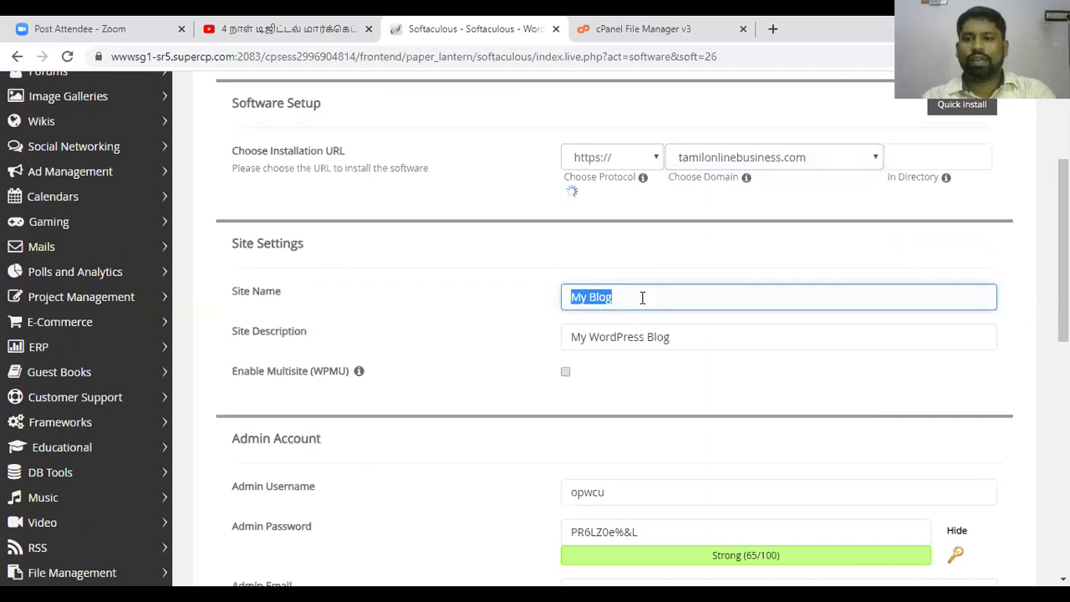
pyautogui.write('Welcome to Tam')
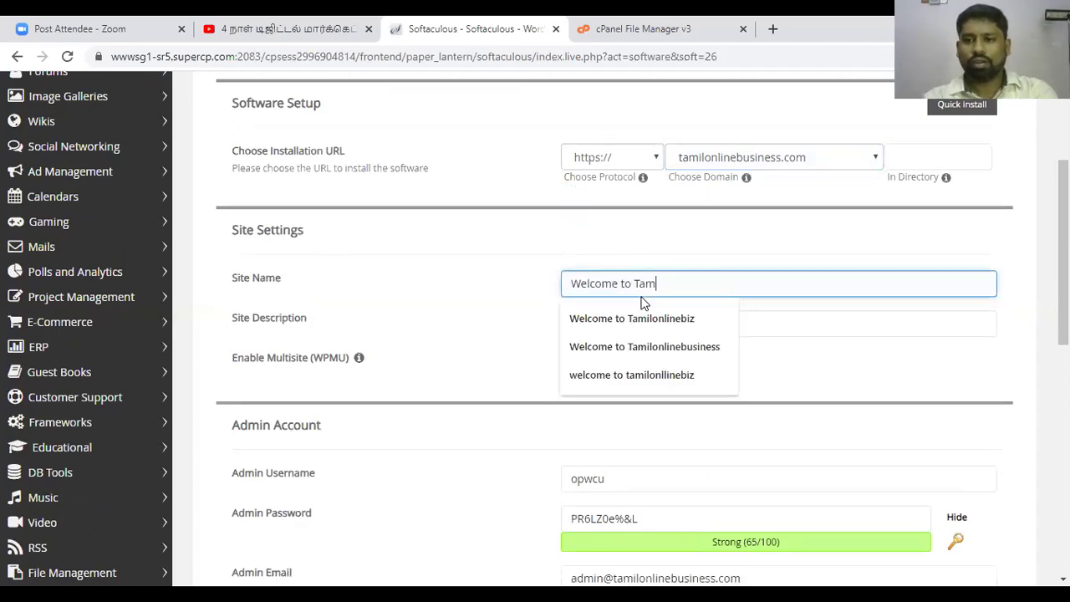
pyautogui.write('ilonlinebusin')
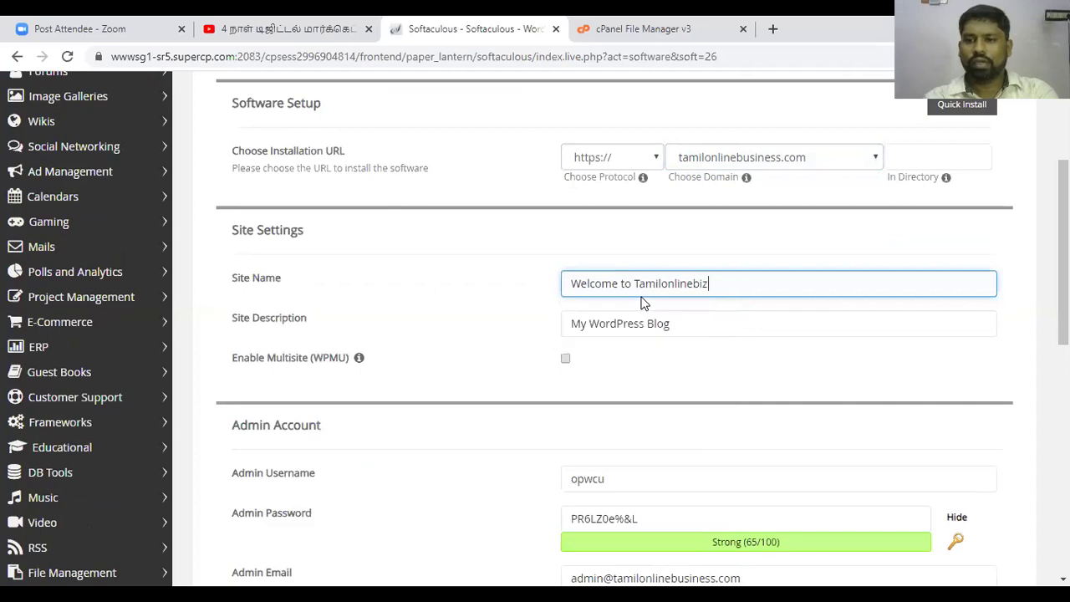
pyautogui.write('ess')
pyautogui.press('Tab')
# Enter the site description 'Tamil Onlinebusiness help business owners to create business online', correcting typos
pyautogui.write('Tam')
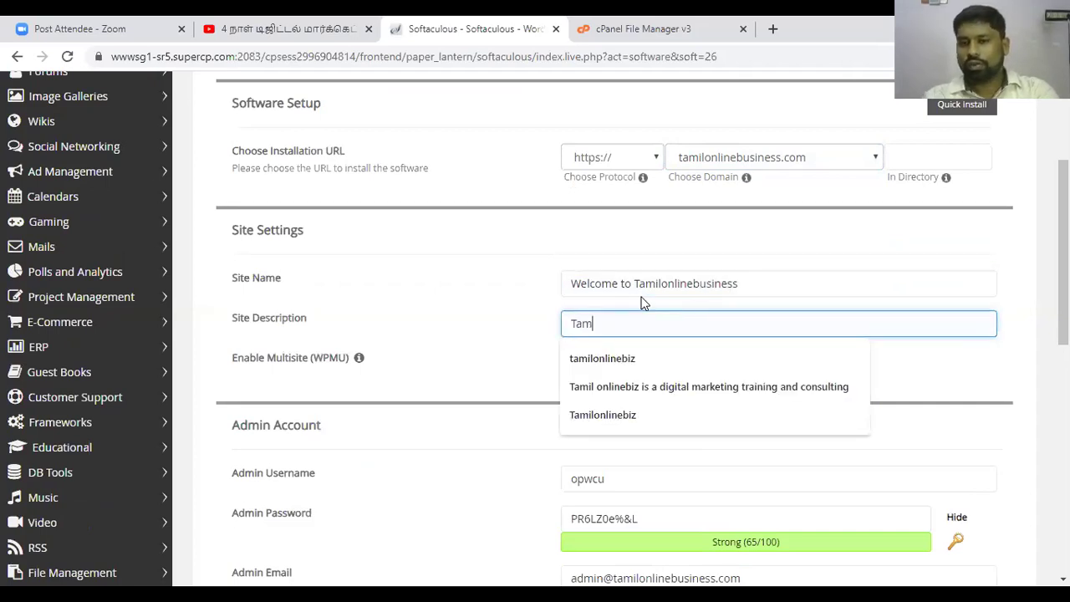
pyautogui.write('il Onk')
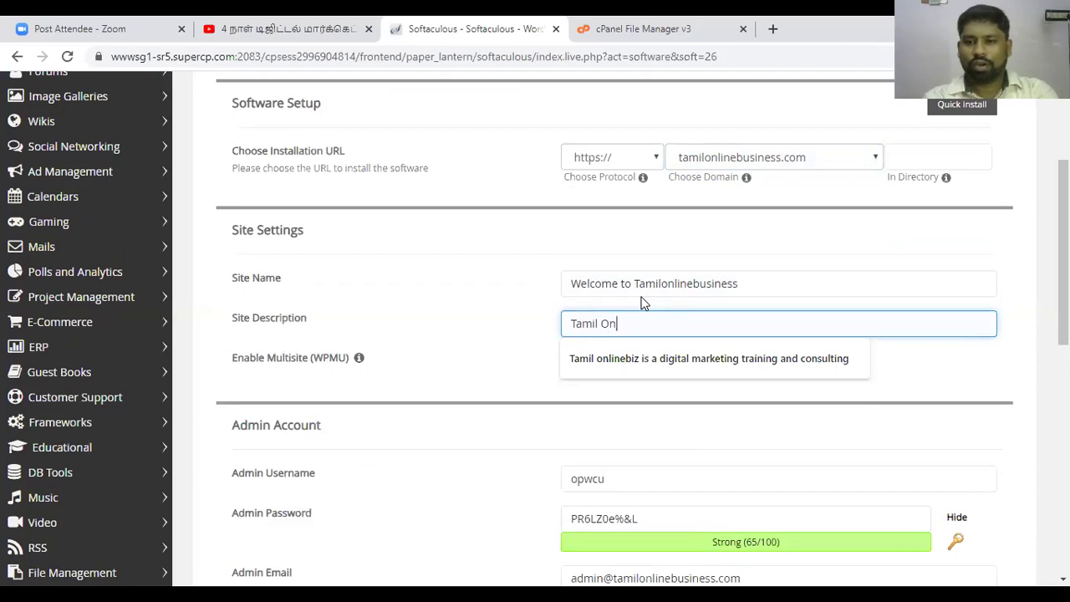
pyautogui.press('BackSpace')
pyautogui.write('linebu')
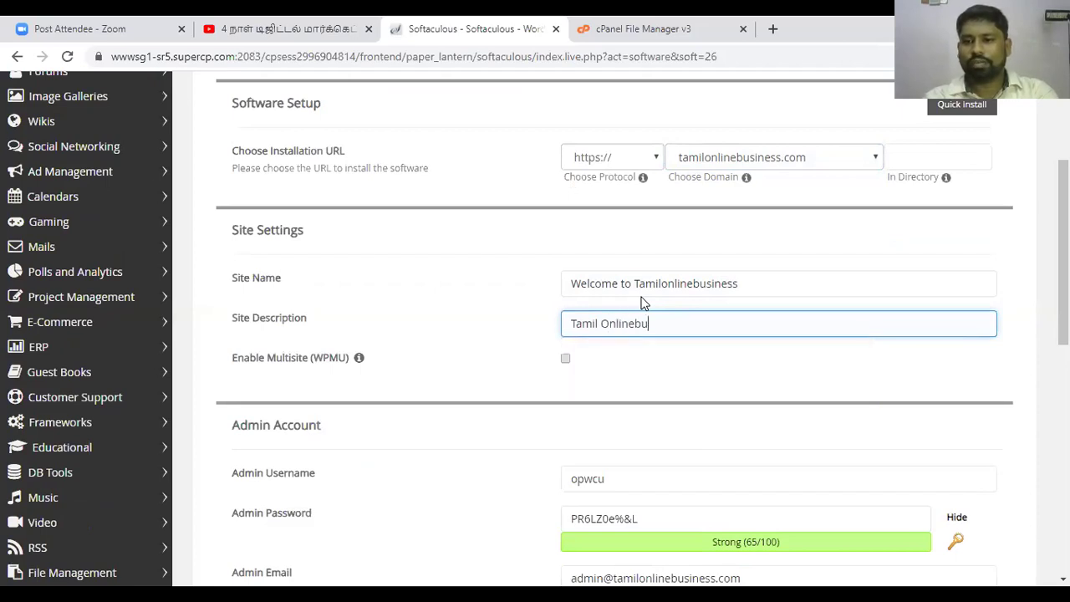
pyautogui.write('siness  hel')
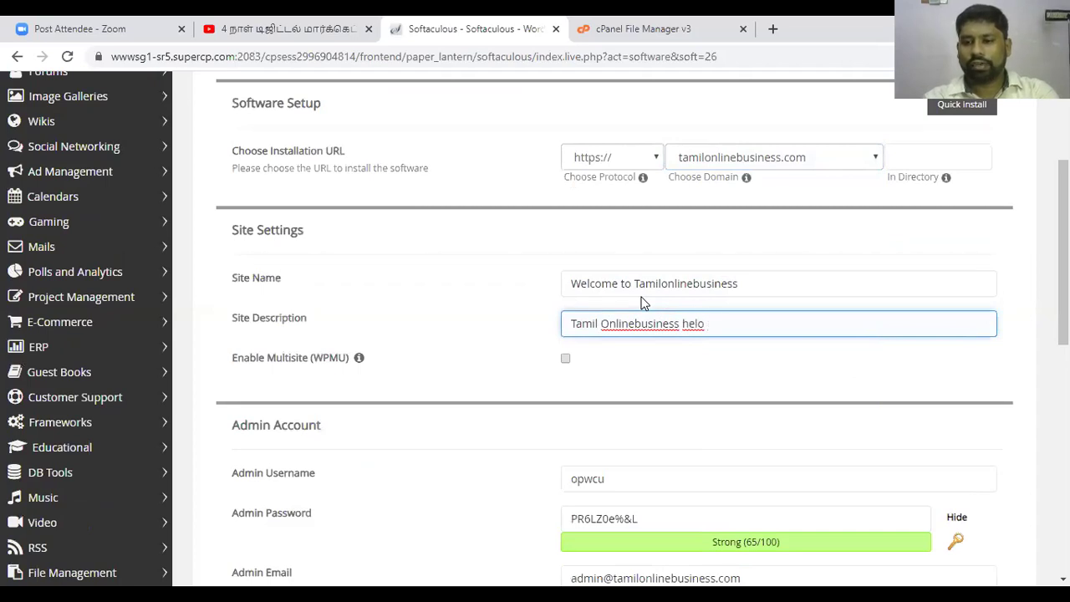
pyautogui.write('p to crea3')
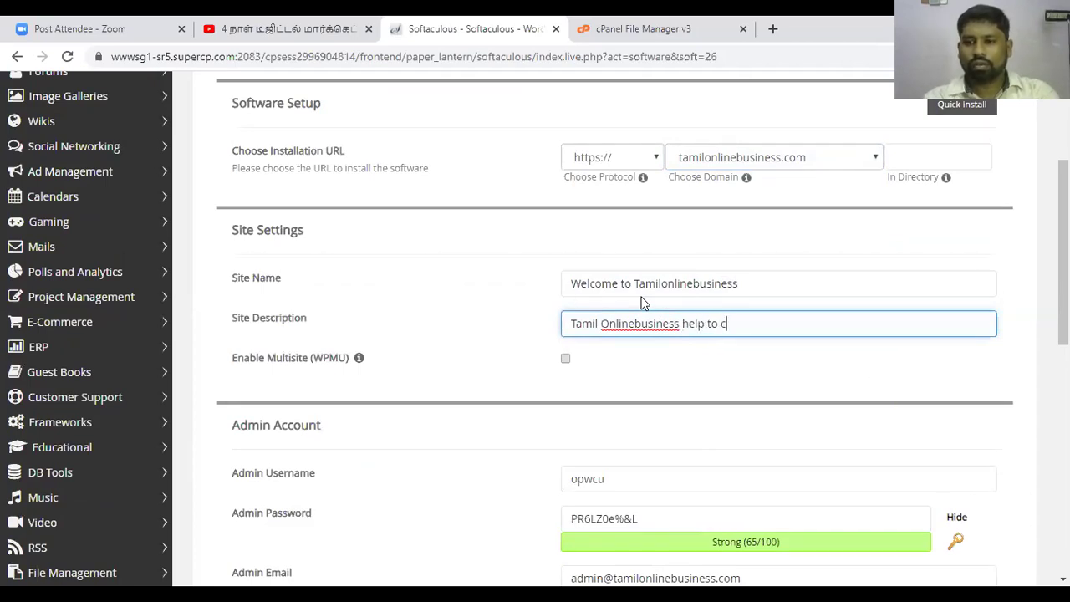
pyautogui.press('BackSpace')
pyautogui.press('BackSpace')
pyautogui.press('BackSpace')
pyautogui.press('BackSpace')
pyautogui.press('BackSpace')
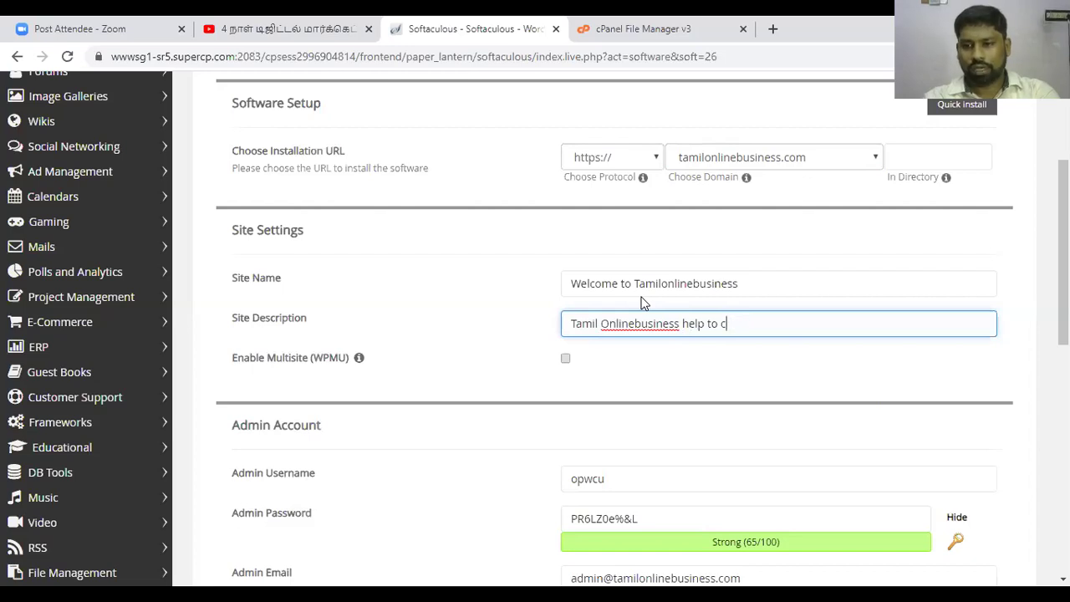
pyautogui.hotkey('shift', 'Tab')
pyautogui.click(767, 319)
pyautogui.press('BackSpace')
pyautogui.press('BackSpace')
pyautogui.press('BackSpace')
pyautogui.write('business owners to create business online')
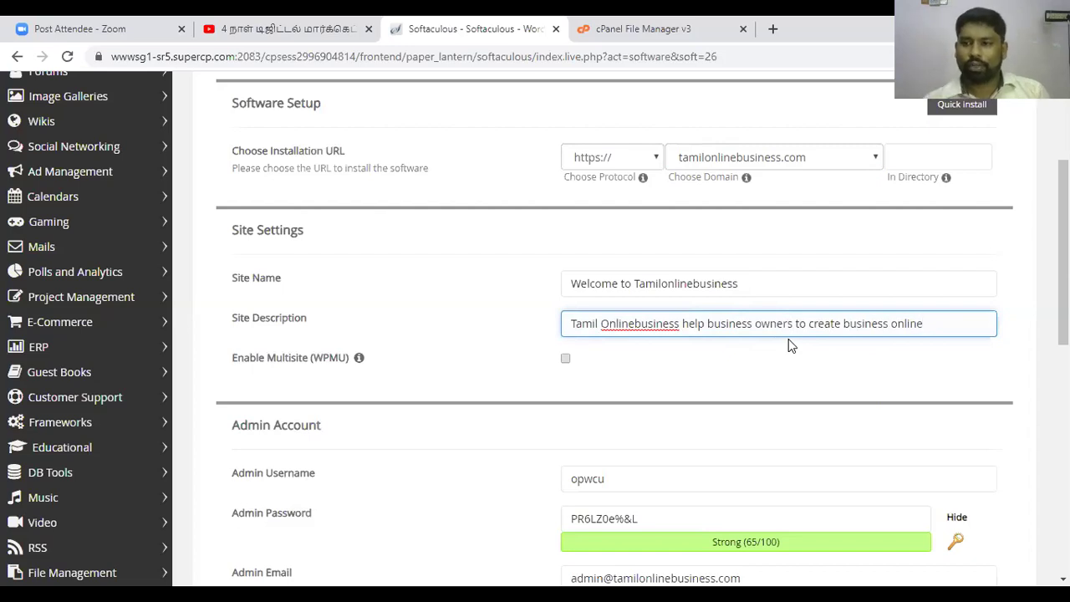
# Enter the admin username and a custom admin password rated Strong (58/100), then select the admin email
pyautogui.moveTo(1064, 251); pyautogui.dragTo(1064, 294)
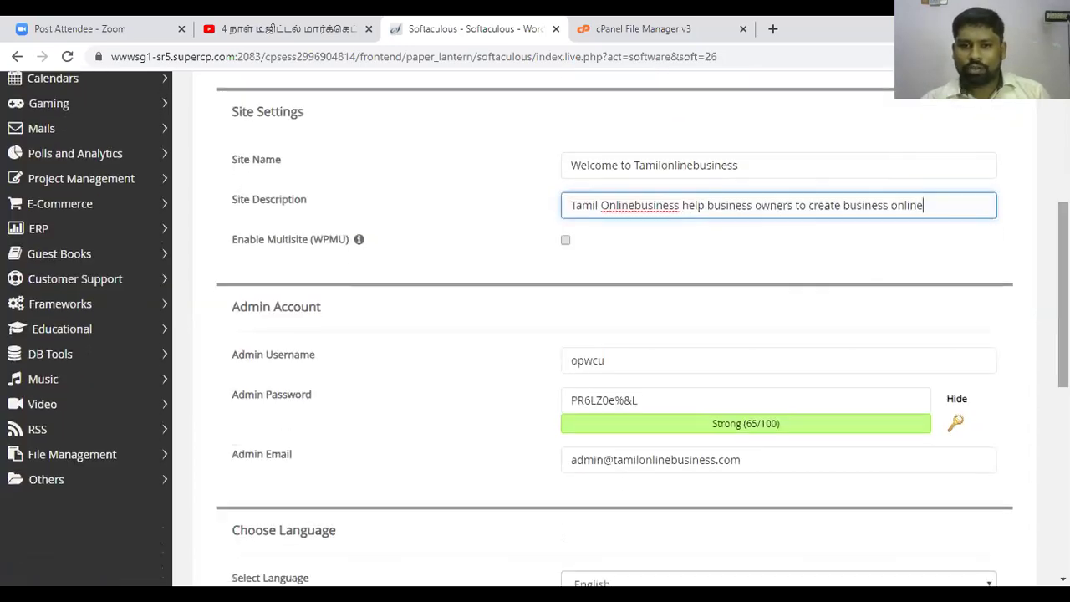
pyautogui.moveTo(651, 369); pyautogui.dragTo(524, 360)
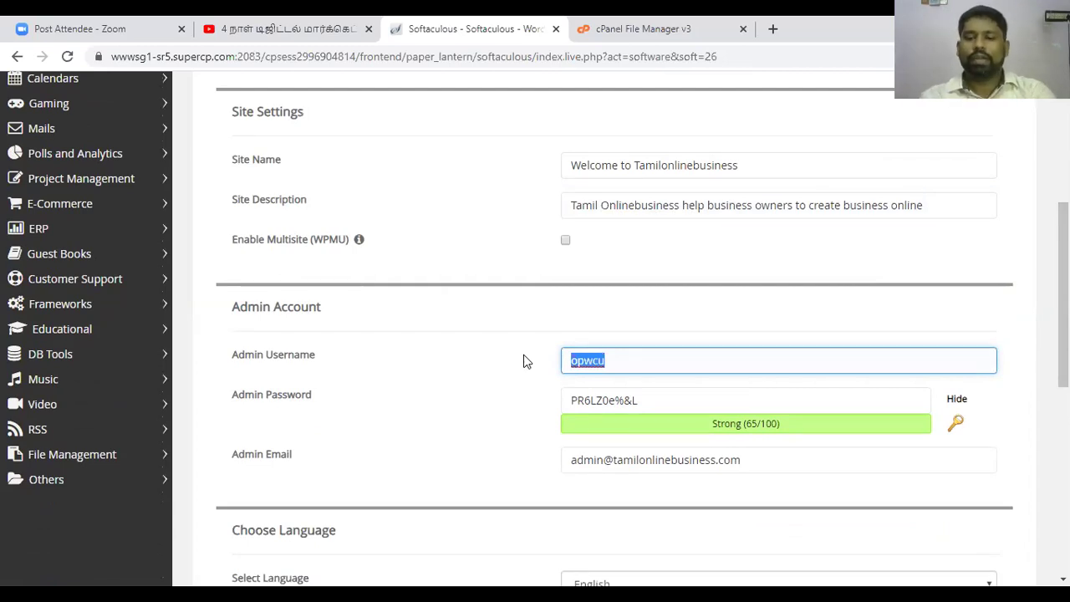
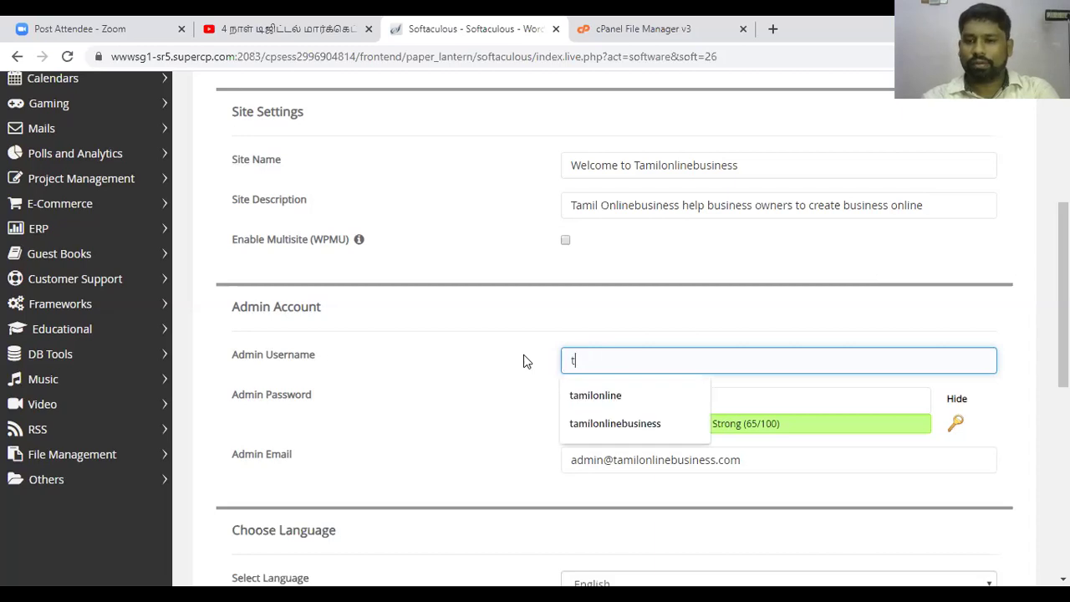
pyautogui.press('Tab')
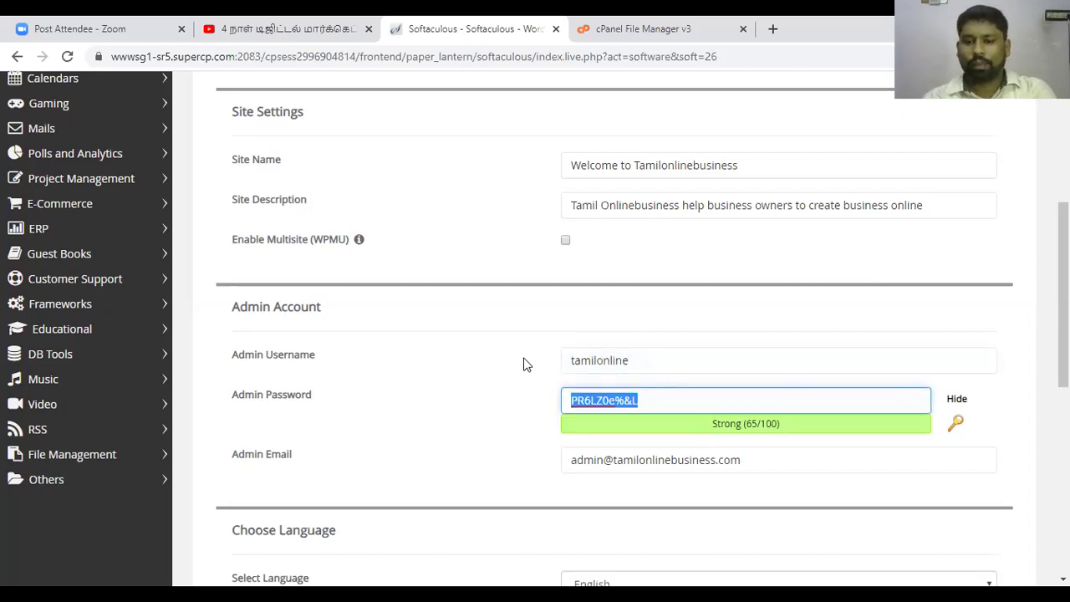
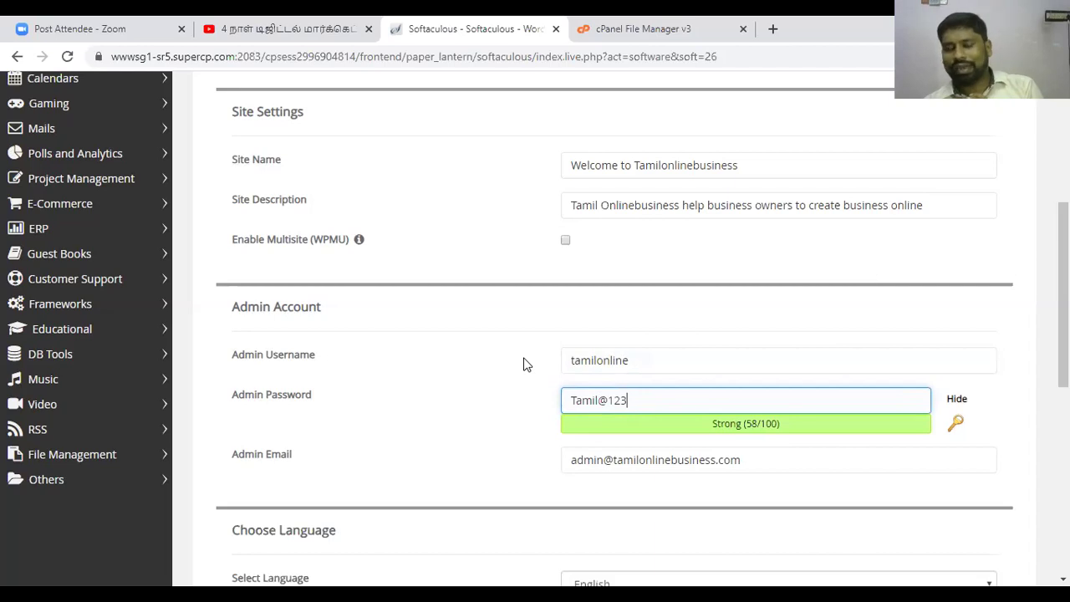
pyautogui.click(623, 458)
pyautogui.tripleClick(626, 455)
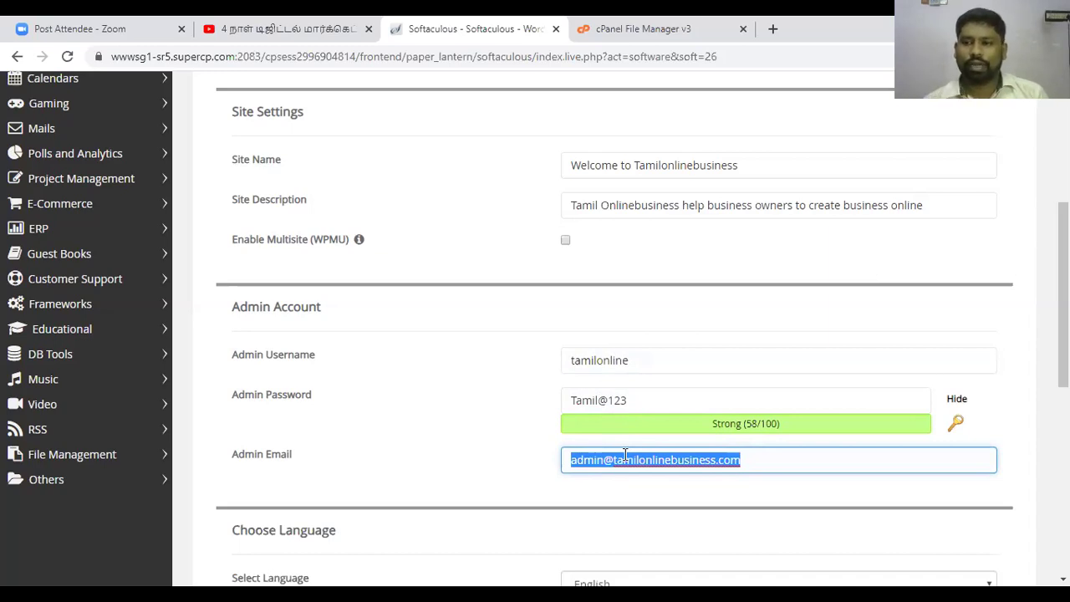
# Check the admin email and remaining options, then install WordPress 5.4 at tamilonlinebusiness.com
pyautogui.scroll(2, 1064, 293)
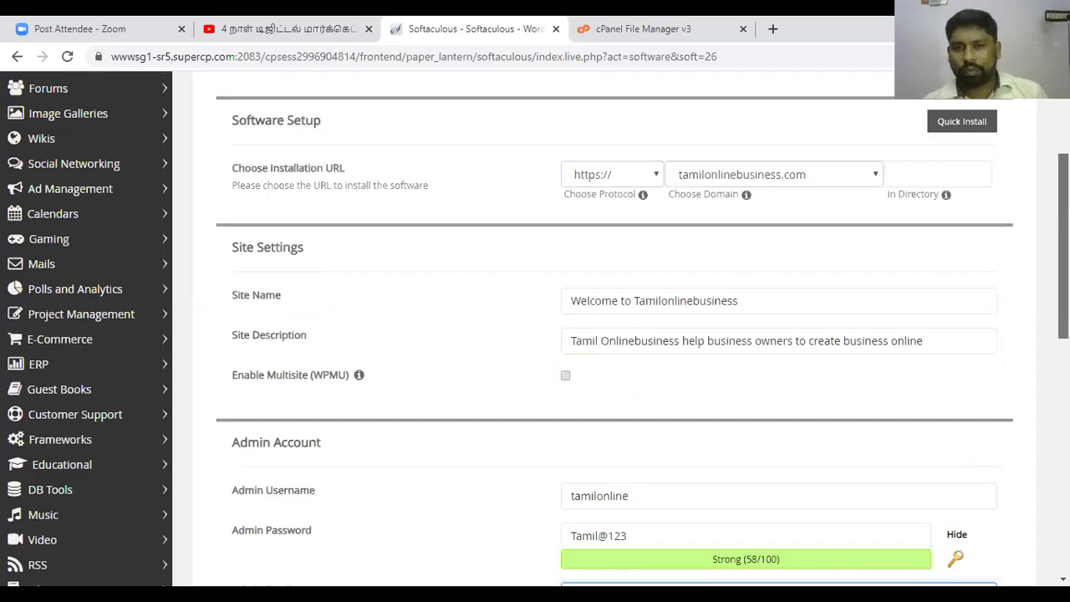
pyautogui.press('Tab')
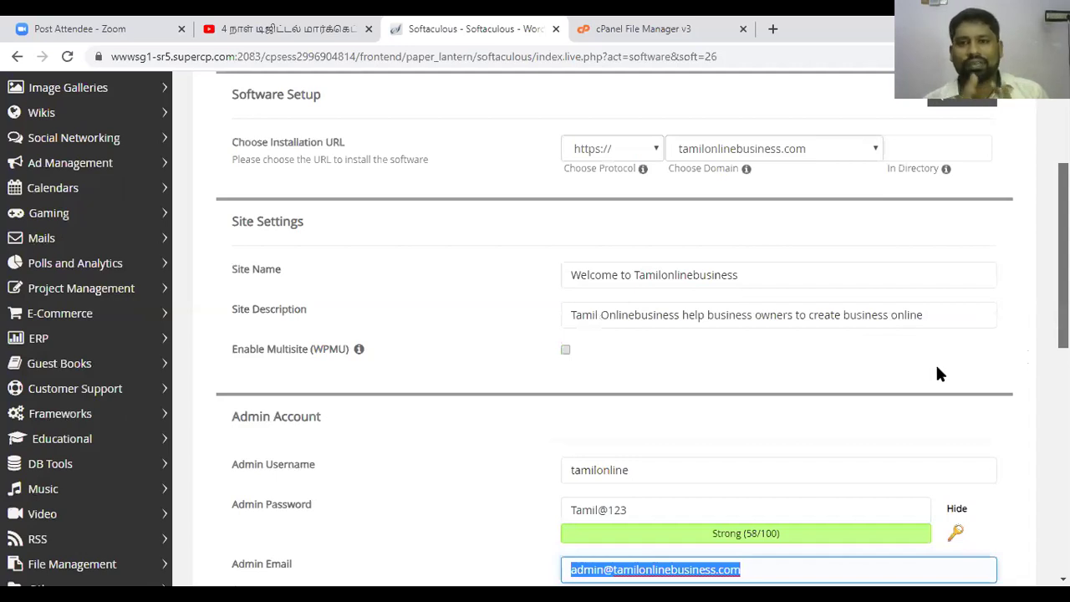
pyautogui.scroll(-2, 936, 374)
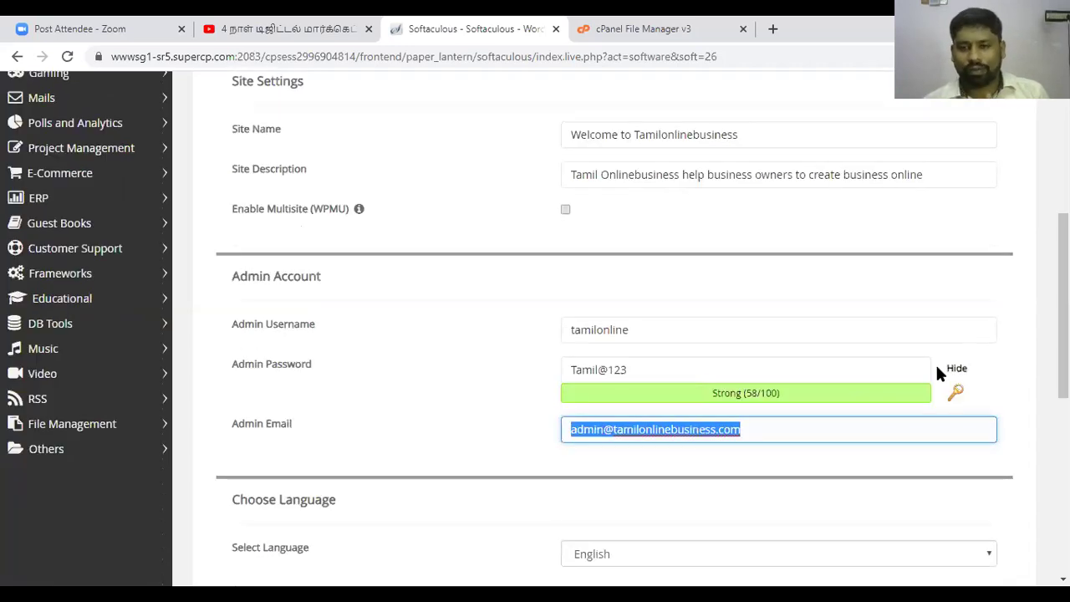
pyautogui.scroll(-5, 589, 522)
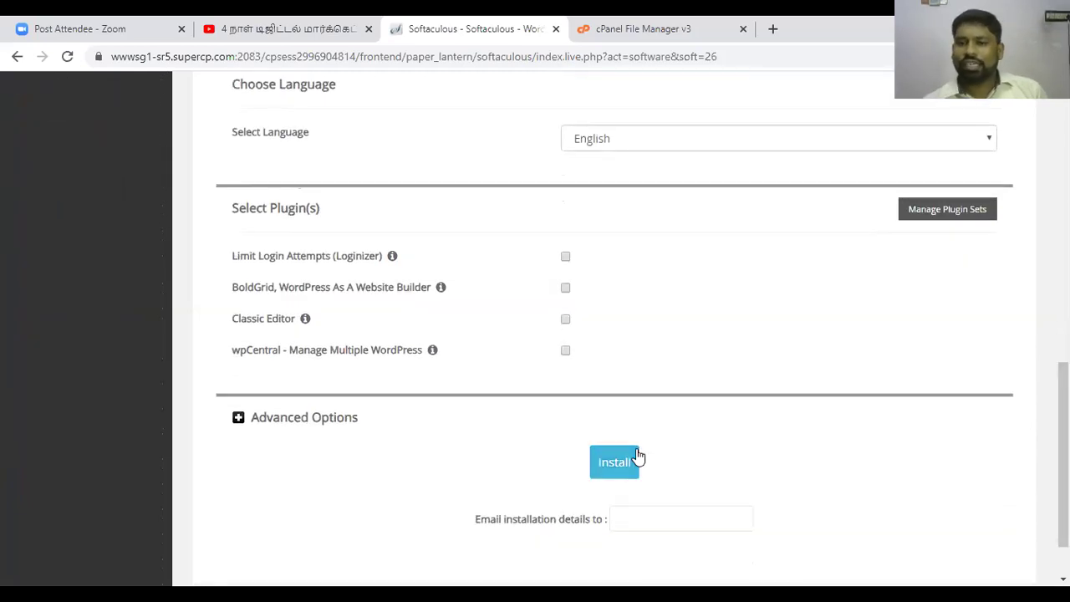
pyautogui.click(618, 462)
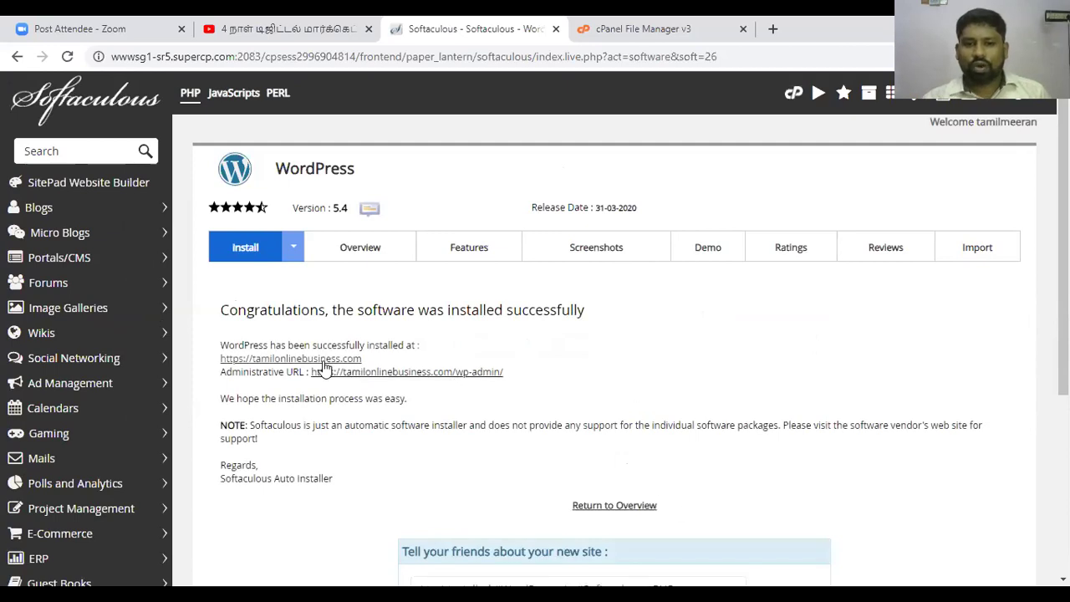
# View the newly installed site in a new tab, then return to cPanel's WordPress installer
pyautogui.moveTo(240, 348); pyautogui.dragTo(421, 350)
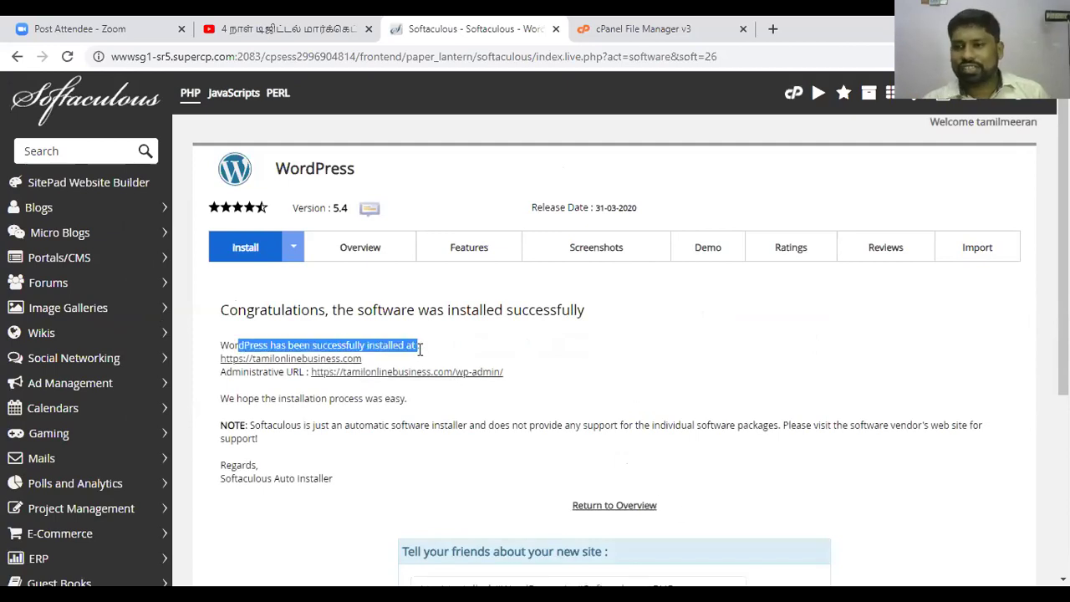
pyautogui.click(301, 361)
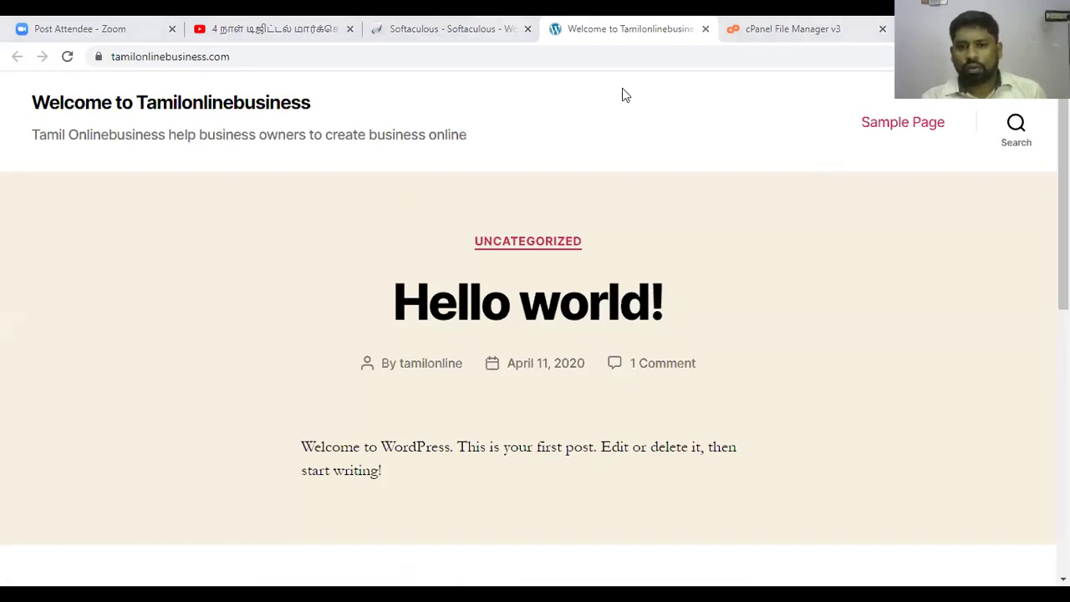
pyautogui.hotkey('ctrl', 'shift', 'Tab')
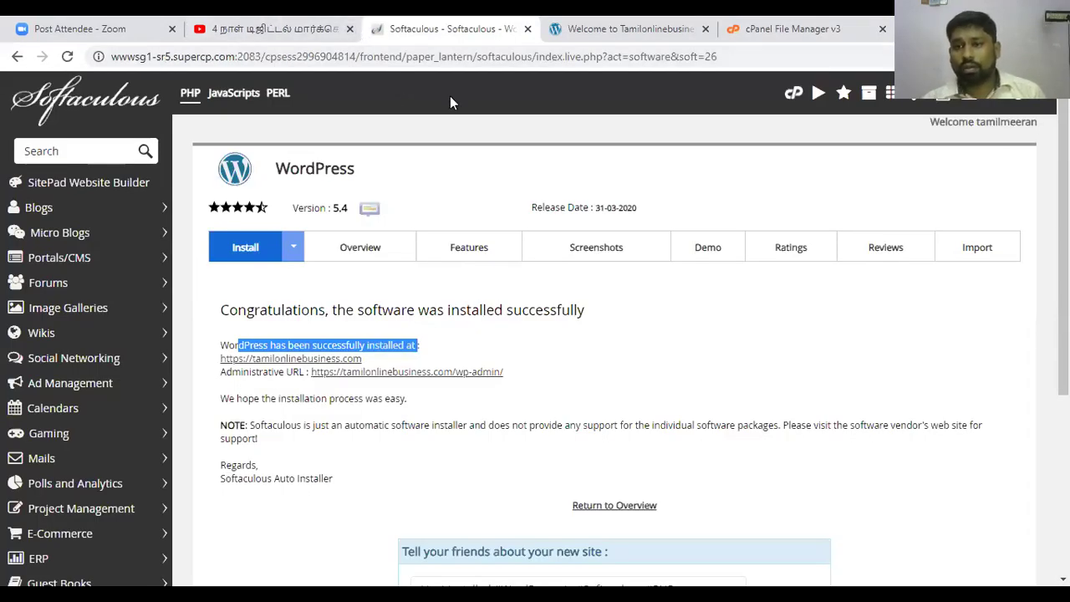
pyautogui.click(792, 94)
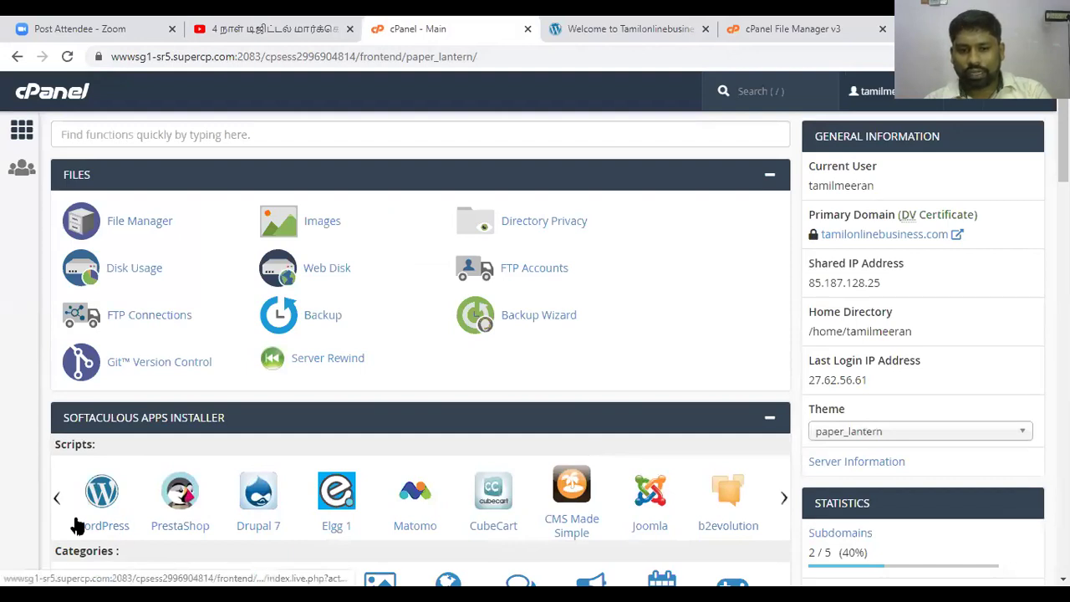
pyautogui.click(79, 525)
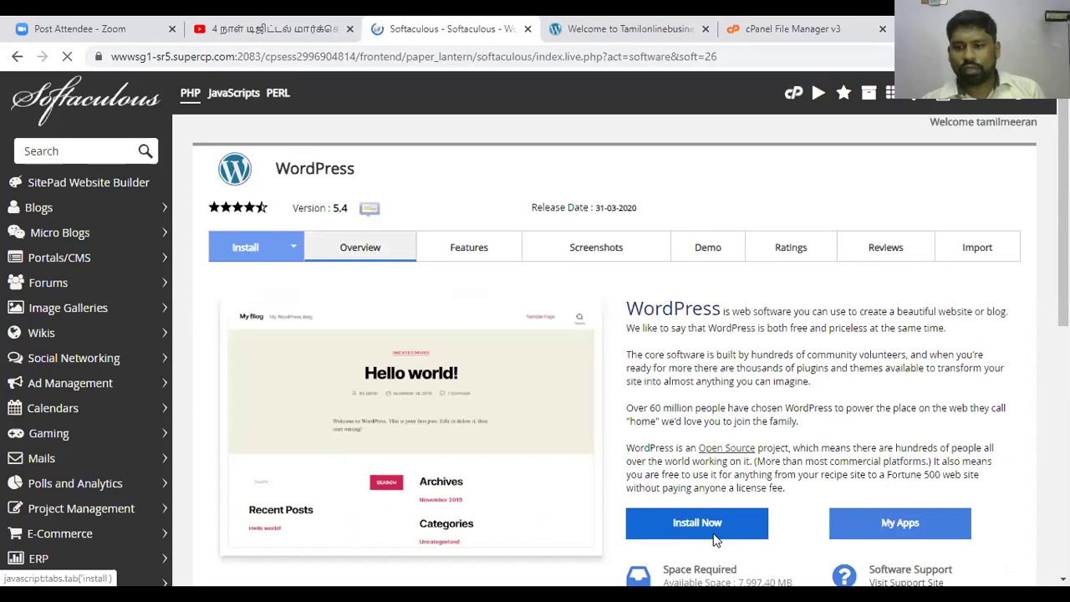
# Open the install form, inspect the default 'My Blog' site name and the Current Installations list
pyautogui.click(710, 529)
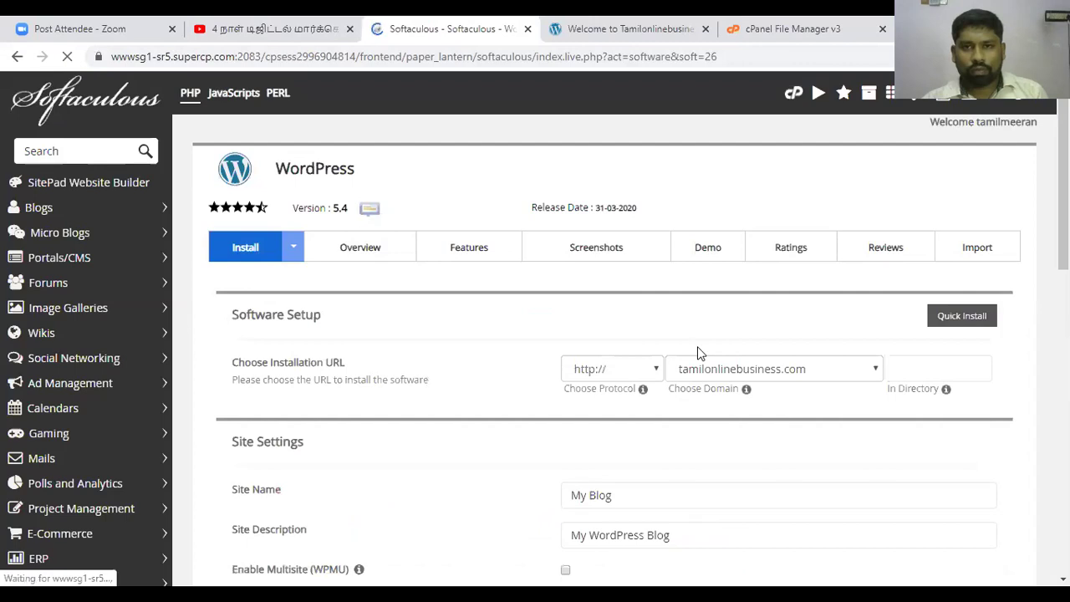
pyautogui.doubleClick(687, 488)
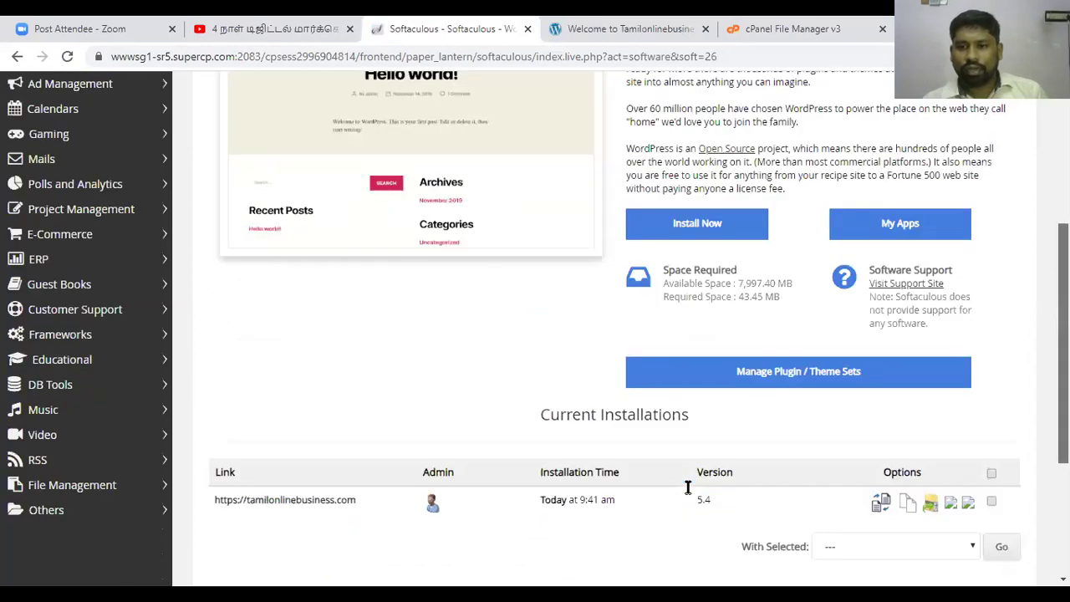
pyautogui.scroll(-3, 687, 487)
pyautogui.scroll(2, 687, 487)
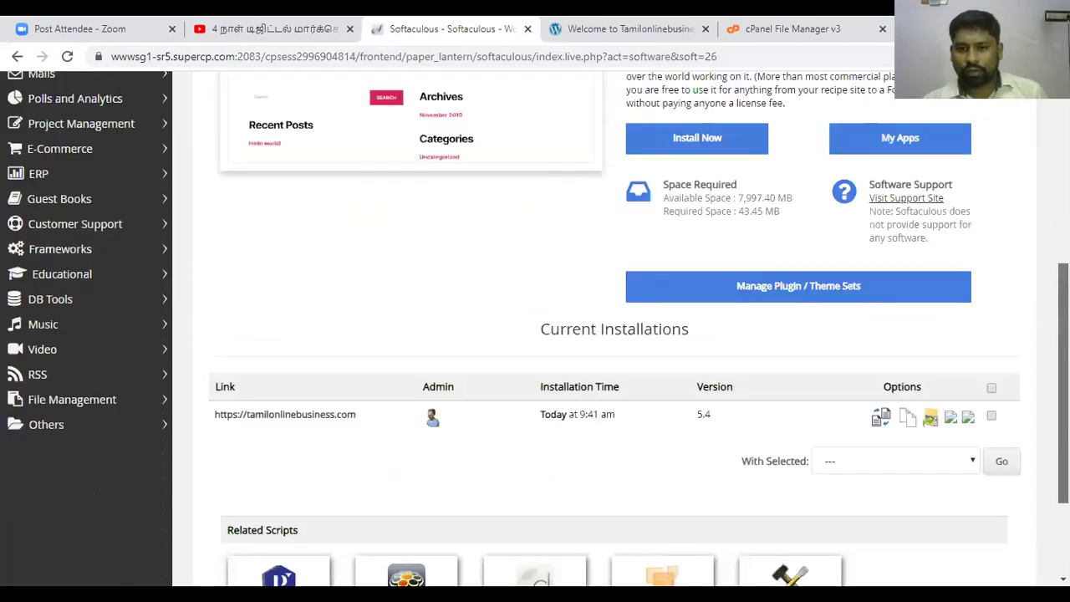
pyautogui.scroll(5, 692, 514)
# Reopen the install form and review its password and email fields without installing again
pyautogui.click(690, 520)
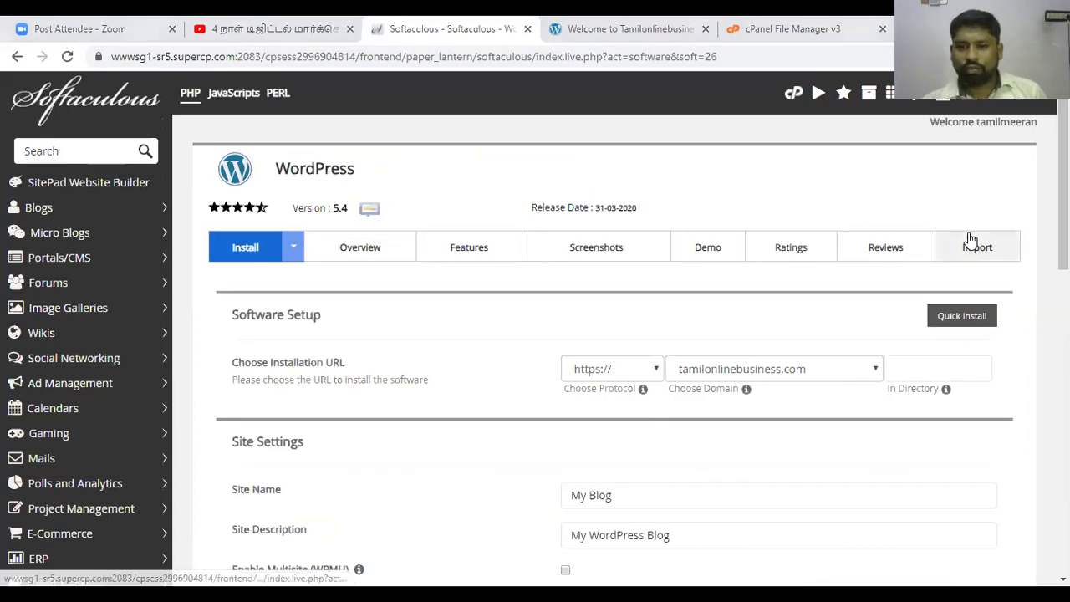
pyautogui.scroll(-5, 618, 335)
pyautogui.click(674, 317)
pyautogui.click(726, 378)
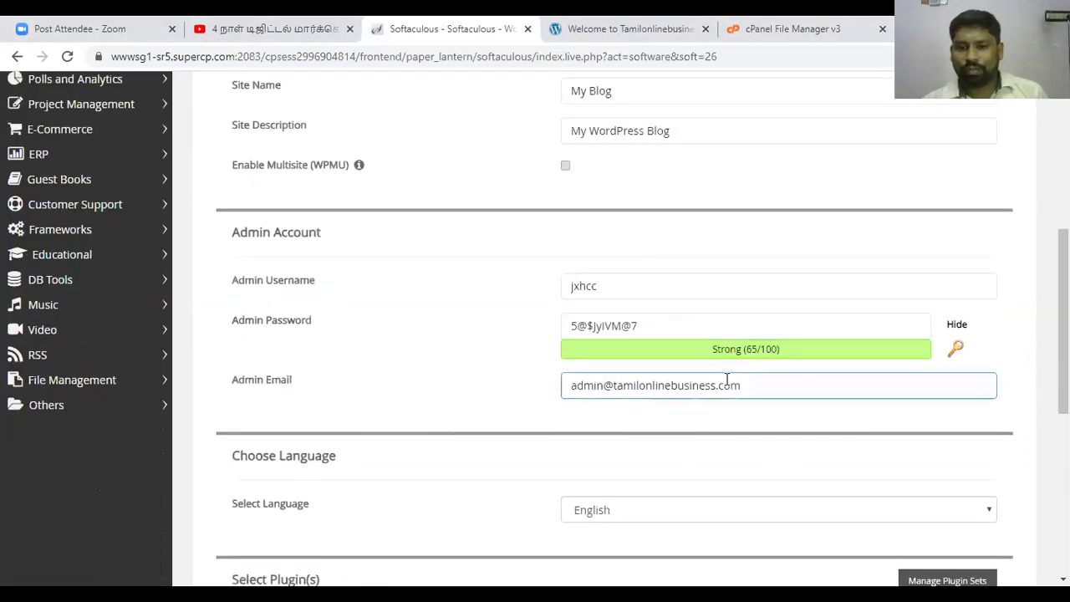
pyautogui.click(974, 363)
pyautogui.scroll(-4, 619, 335)
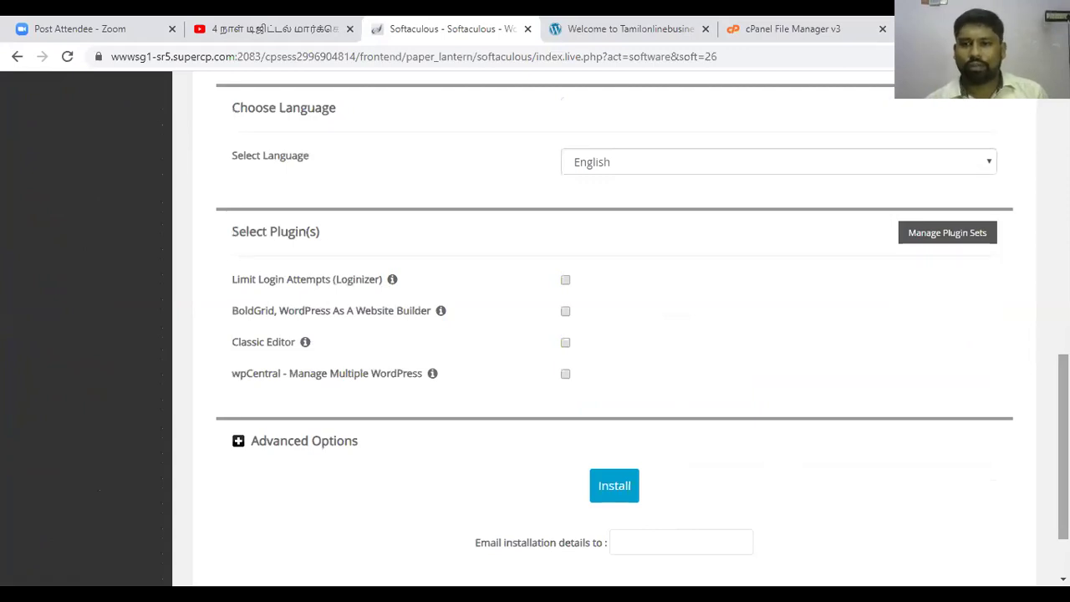
pyautogui.scroll(6, 934, 303)
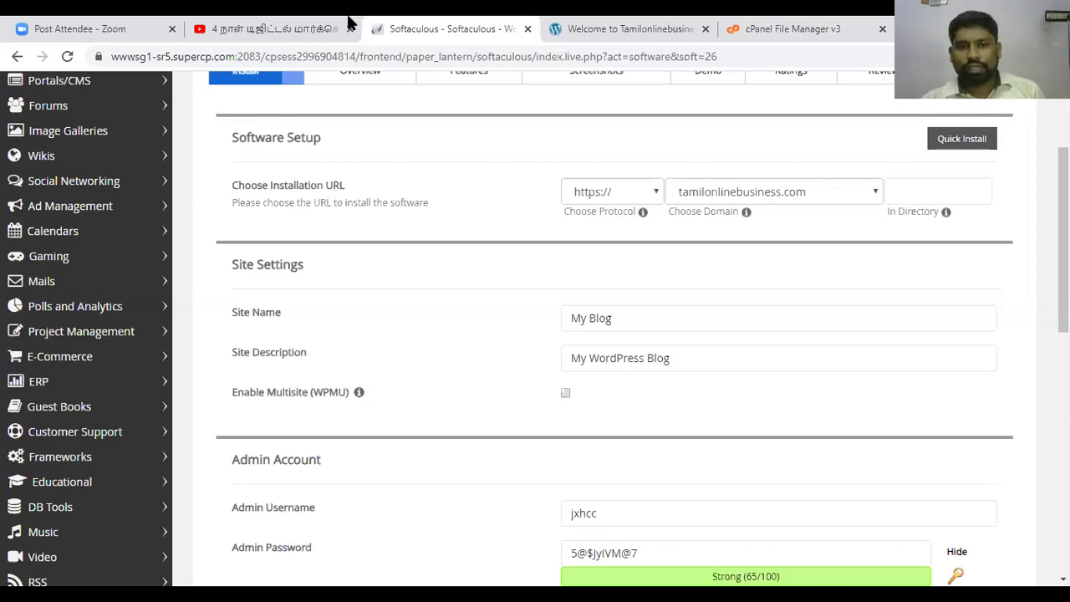
# Switch to the installed site's tab and select its web address
pyautogui.click(553, 32)
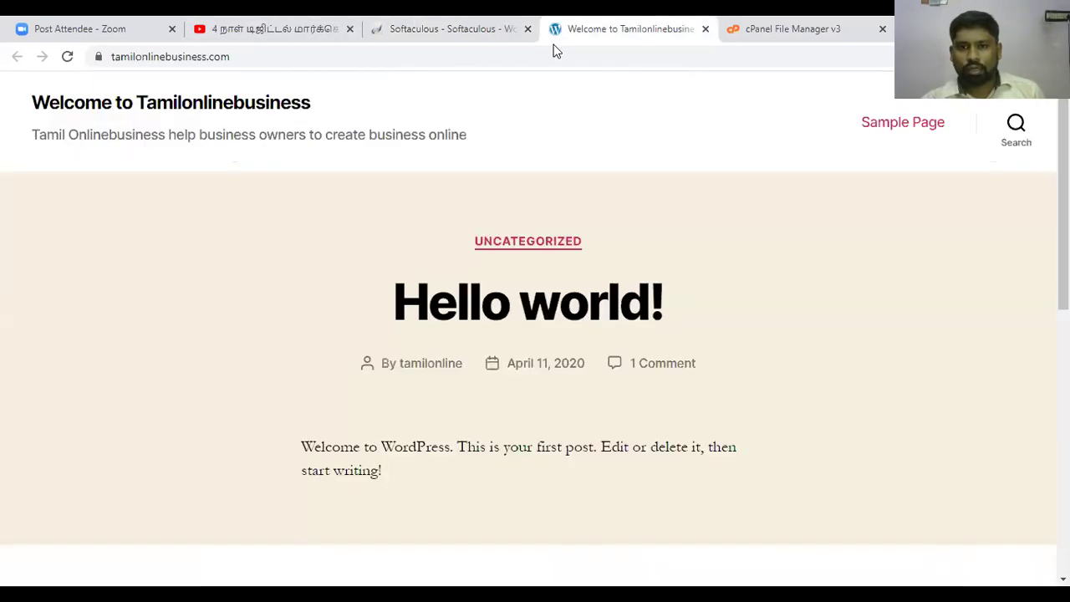
pyautogui.click(556, 54)
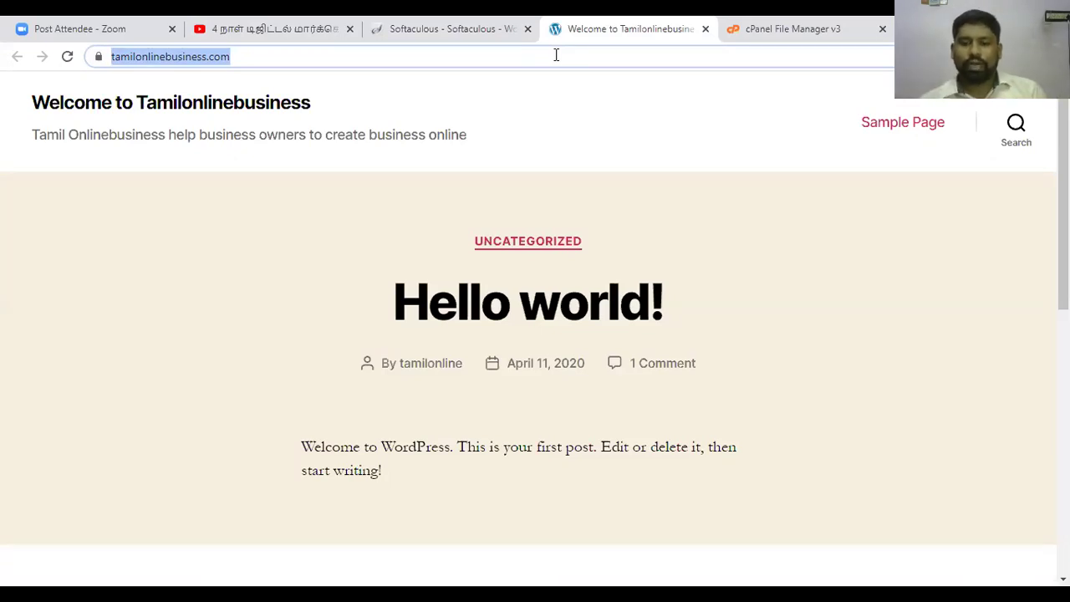
# Open the onlinet.co/seminar page in the first browser tab
pyautogui.click(426, 22)
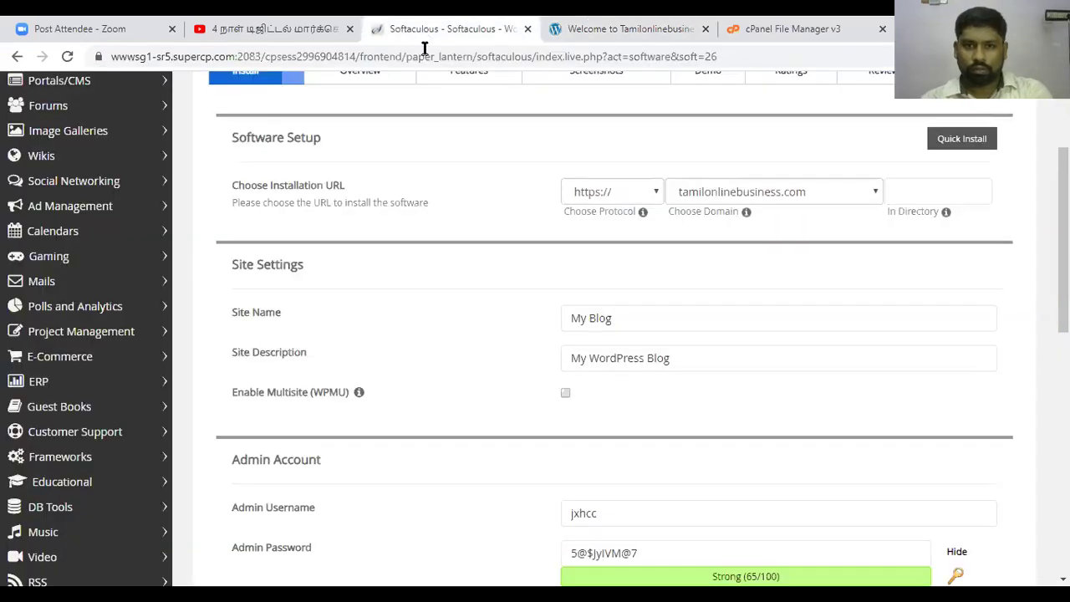
pyautogui.click(423, 48)
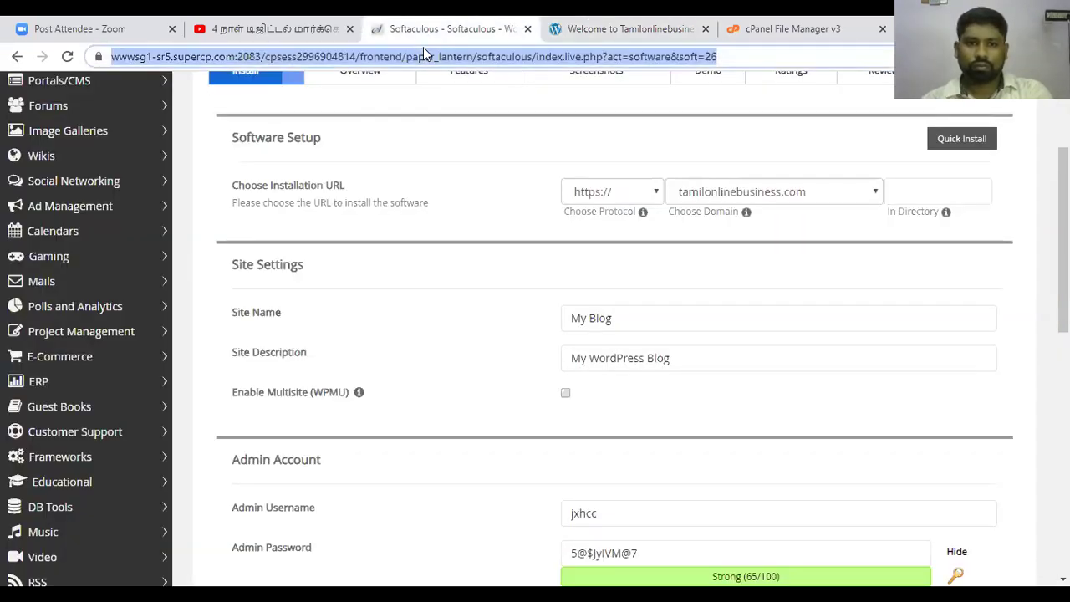
pyautogui.hotkey('ctrl', '1')
pyautogui.click(243, 62)
pyautogui.write('on')
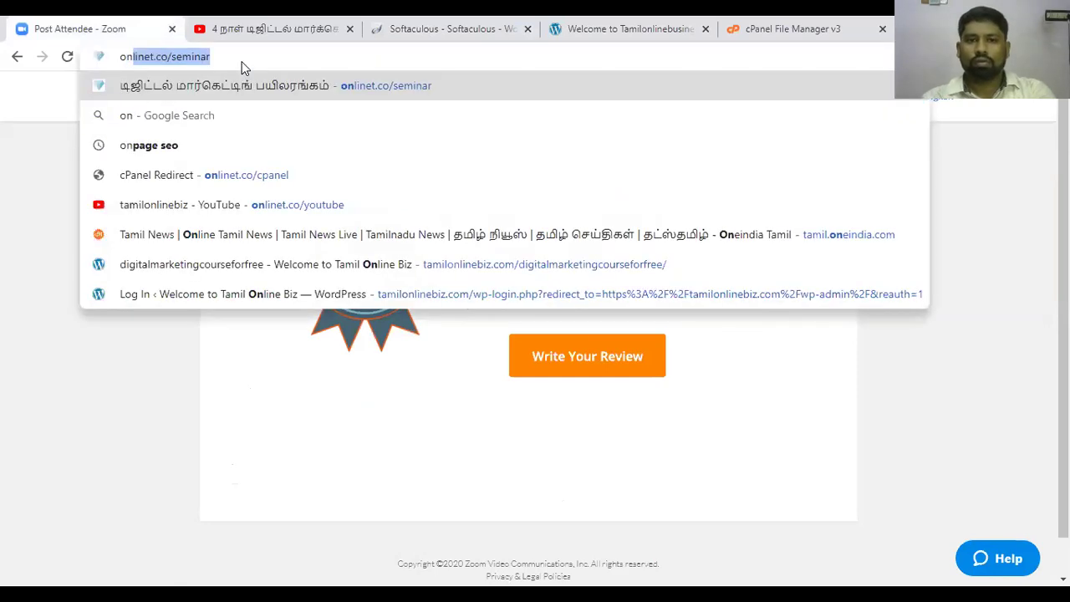
pyautogui.press('Return')
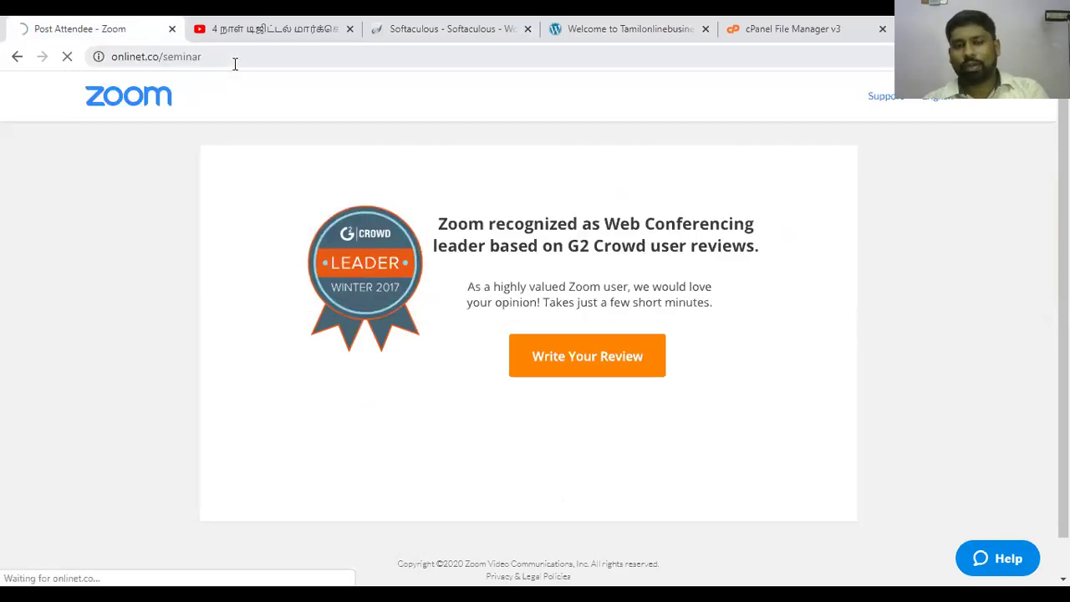
# Load the cPanel login page through the cPanel Redirect address suggestion
pyautogui.click(235, 63)
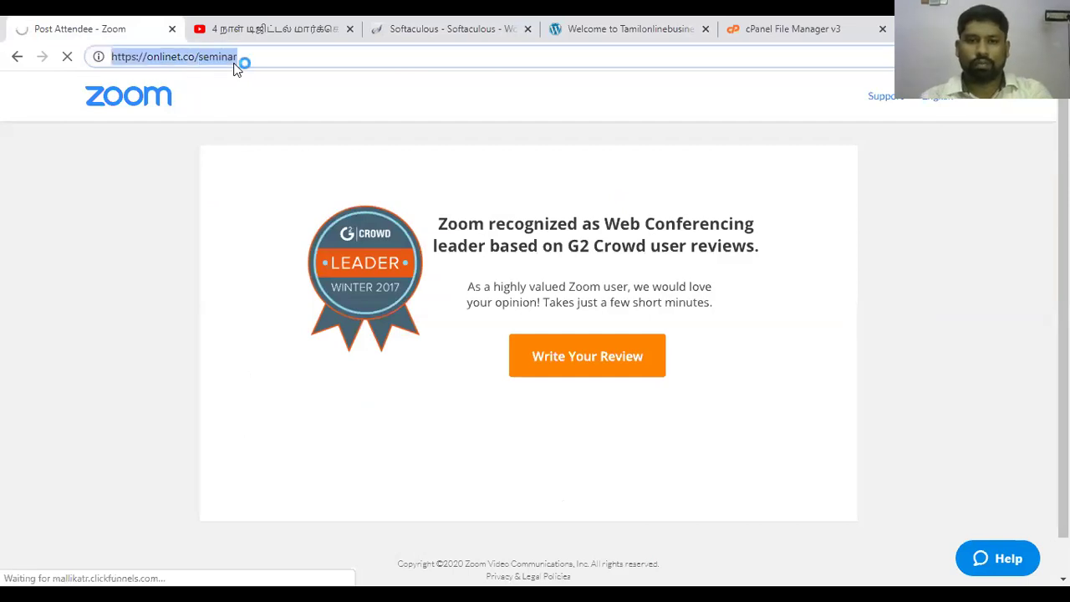
pyautogui.write('nl')
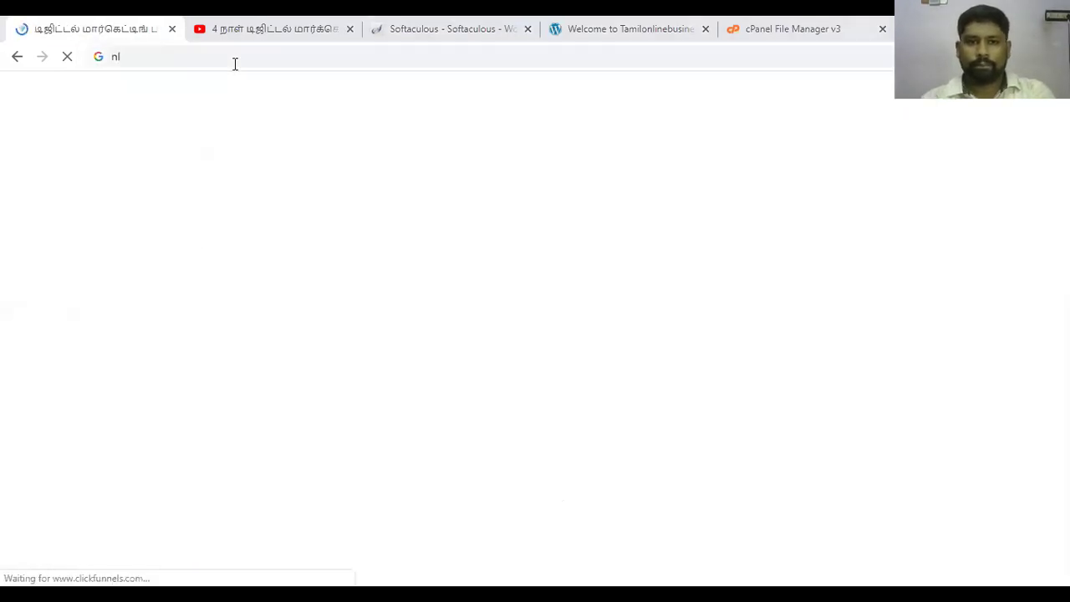
pyautogui.hotkey('ctrl', 'o')
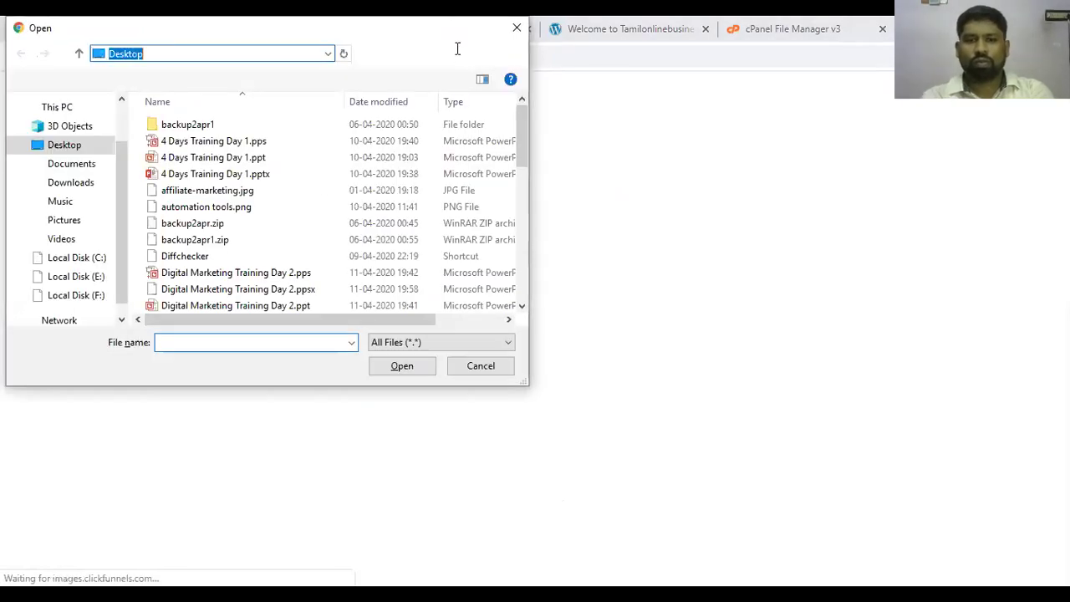
pyautogui.press('Escape')
pyautogui.write('onli')
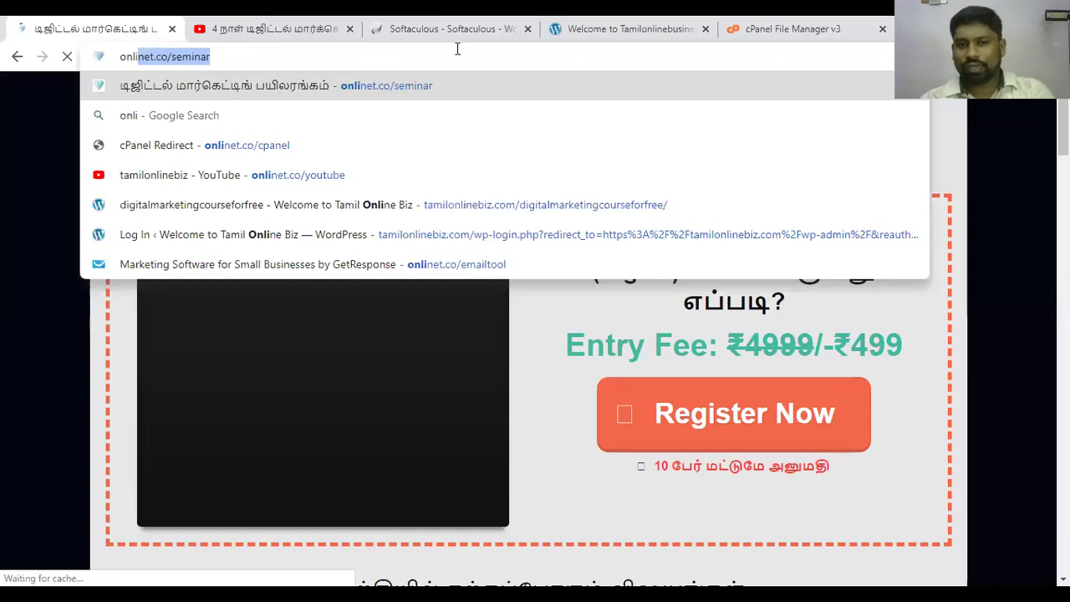
pyautogui.press('Down')
pyautogui.press('Return')
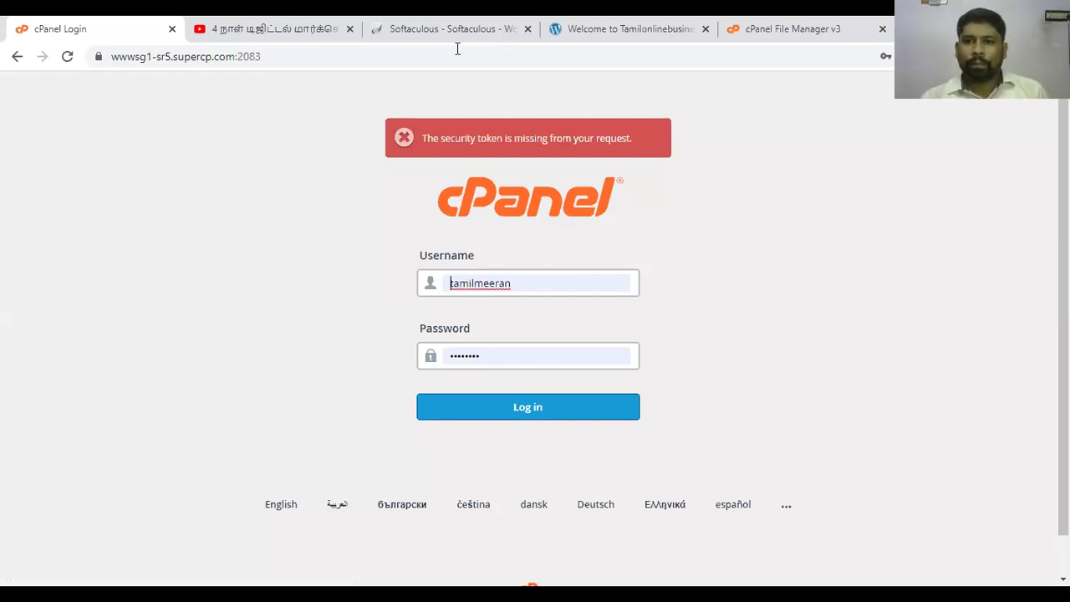
# Switch to the Welcome to Tamilonlinebusiness tab showing the Hello world! post
pyautogui.hotkey('ctrl', '4')
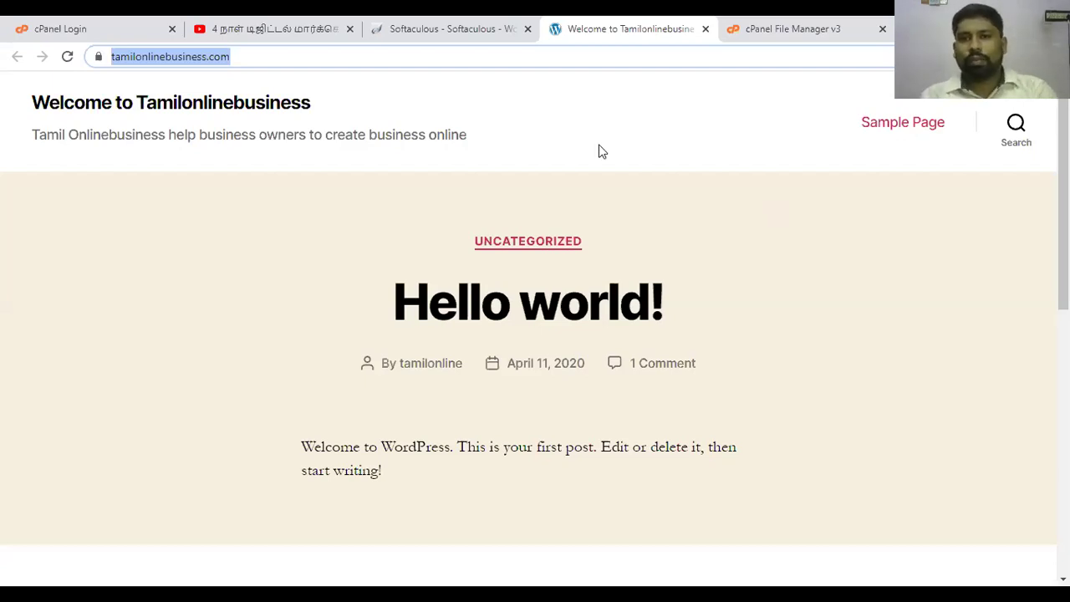
# Add /wp-admin to the tamilonlinebusiness.com address and load the login page
pyautogui.click(507, 53)
pyautogui.write('/wp-admin')
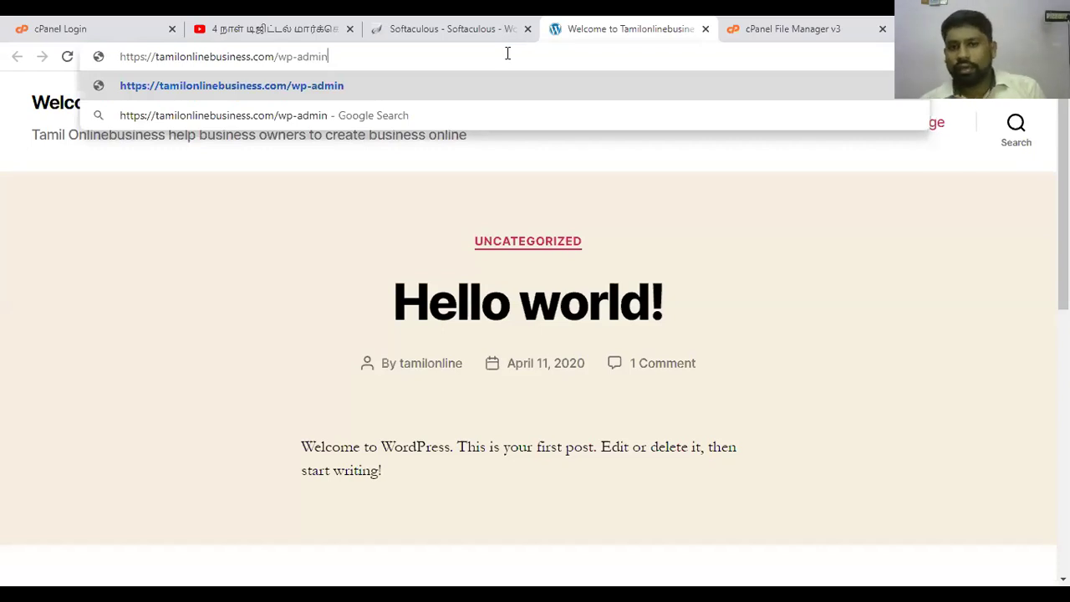
pyautogui.press('BackSpace')
pyautogui.press('BackSpace')
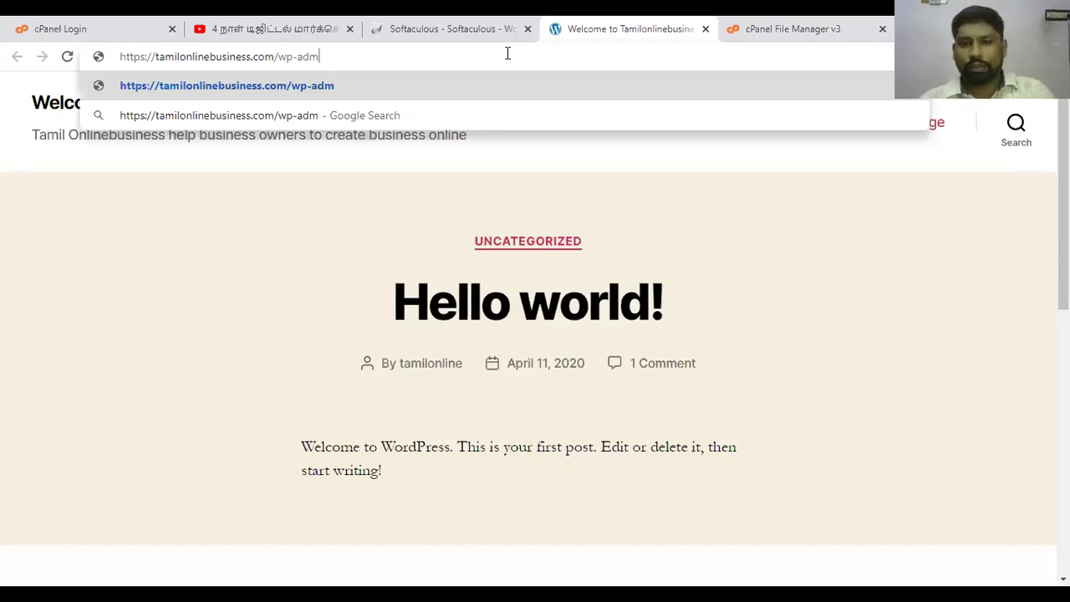
pyautogui.press('BackSpace')
pyautogui.press('BackSpace')
pyautogui.press('BackSpace')
pyautogui.press('BackSpace')
pyautogui.press('BackSpace')
pyautogui.press('BackSpace')
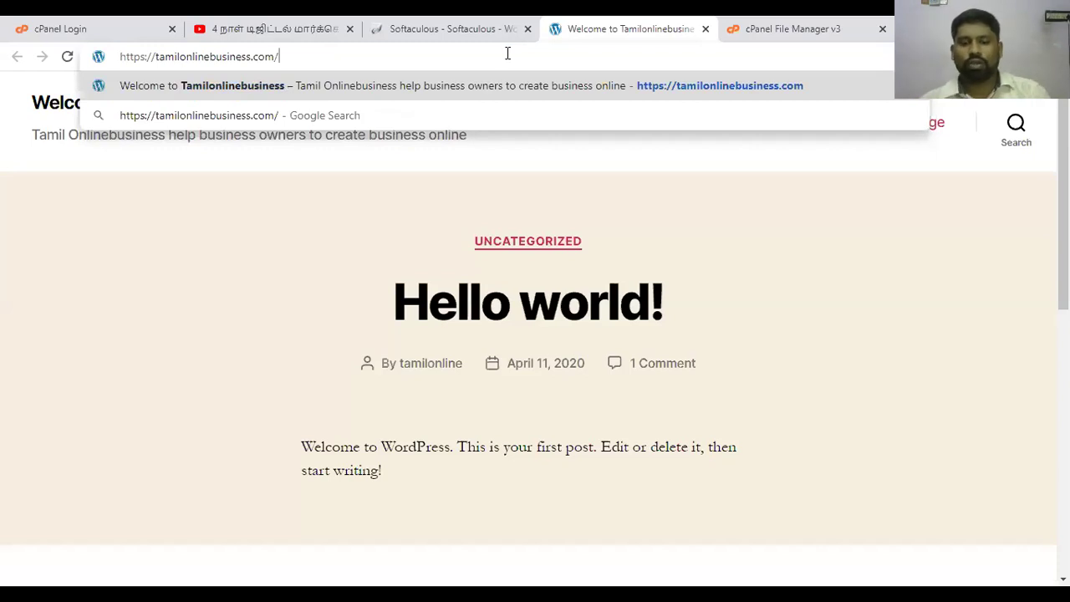
pyautogui.write('wp-admin')
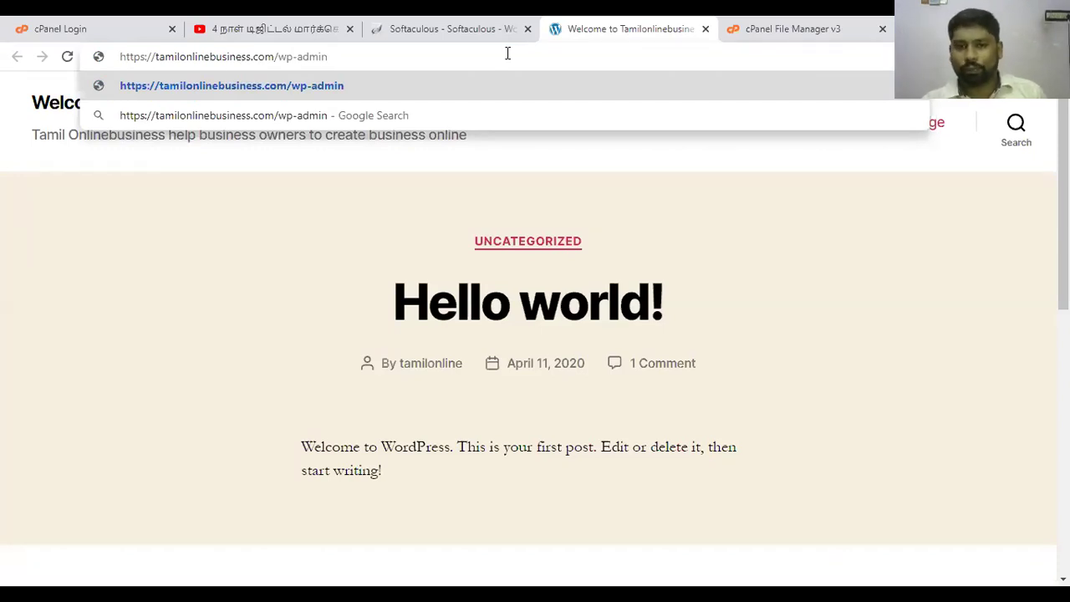
pyautogui.press('Return')
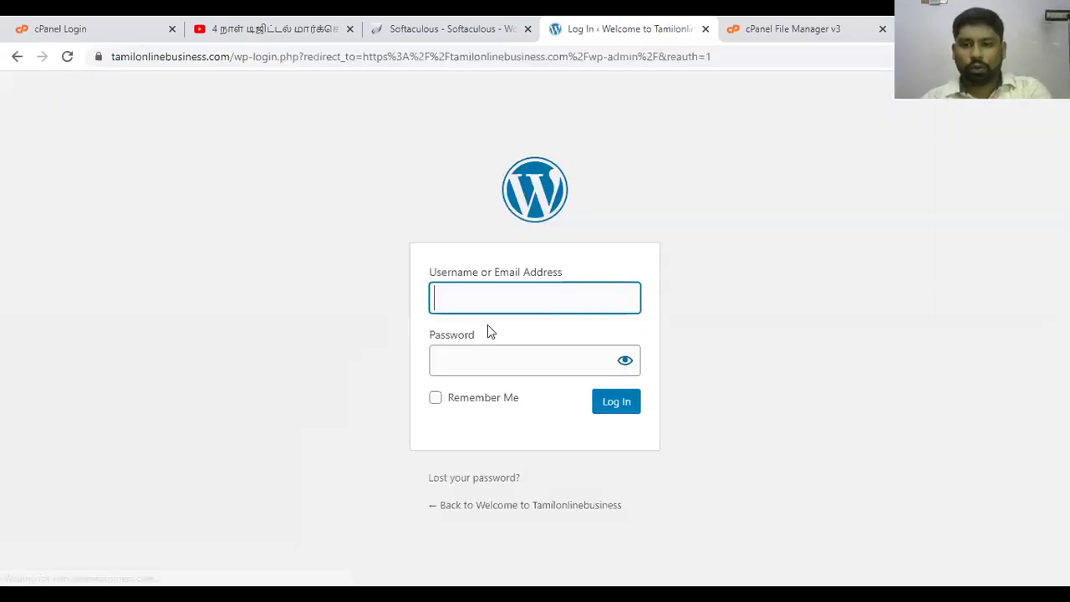
# Enter the site's admin username and password and submit the login form
pyautogui.click(492, 294)
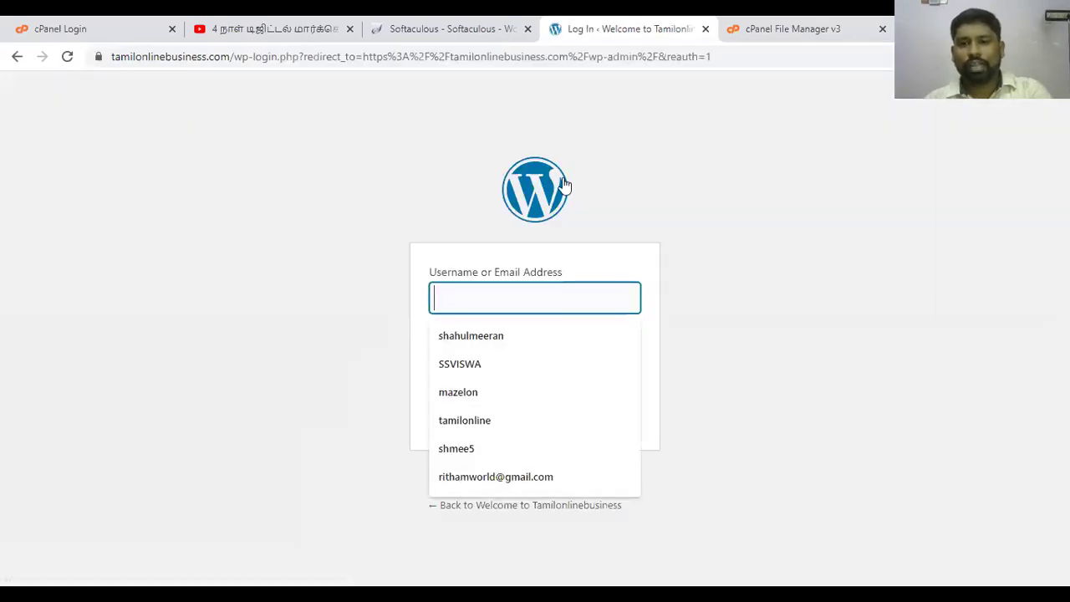
pyautogui.click(490, 301)
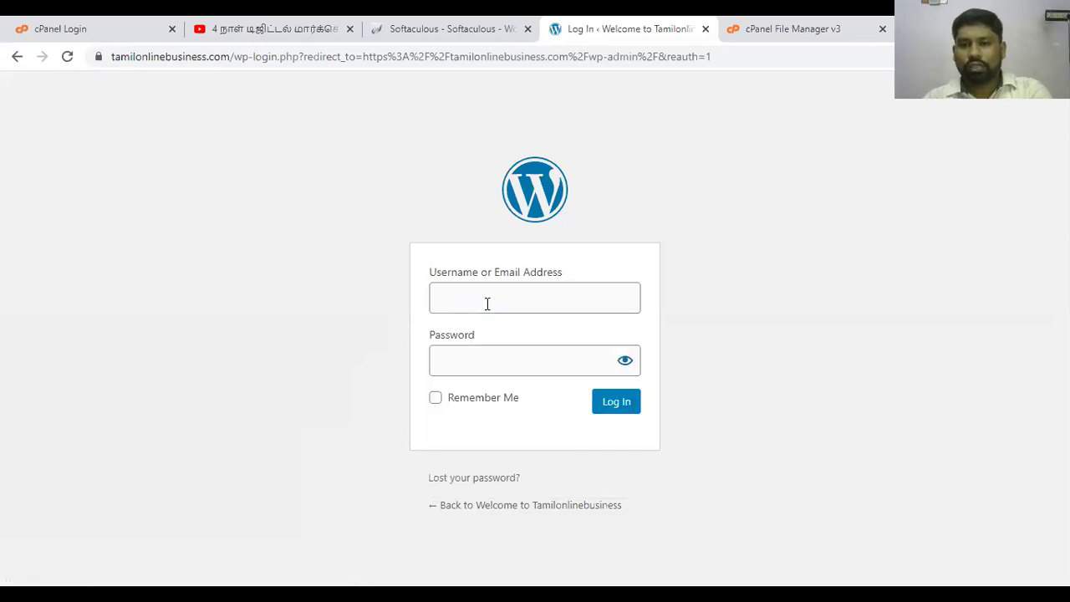
pyautogui.click(487, 303)
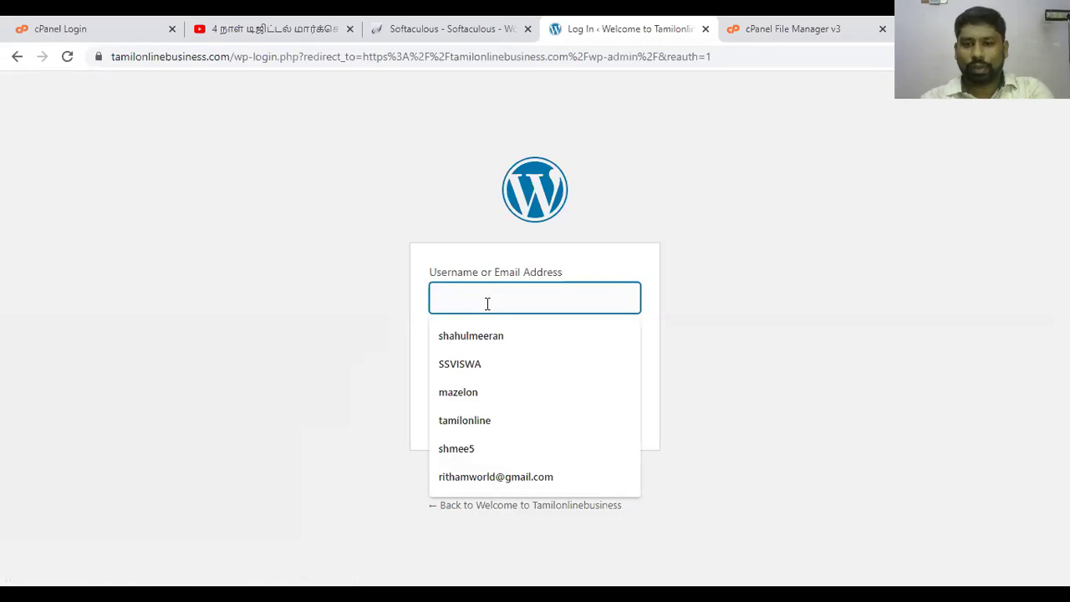
pyautogui.write('tamilon')
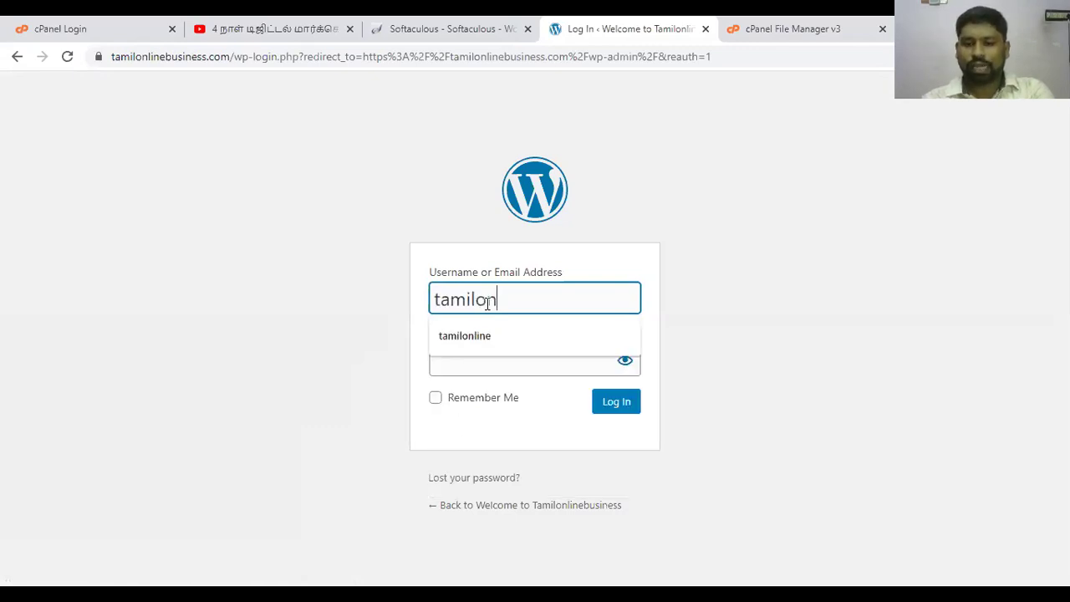
pyautogui.write('line')
pyautogui.press('Tab')
pyautogui.write('•••••••••')
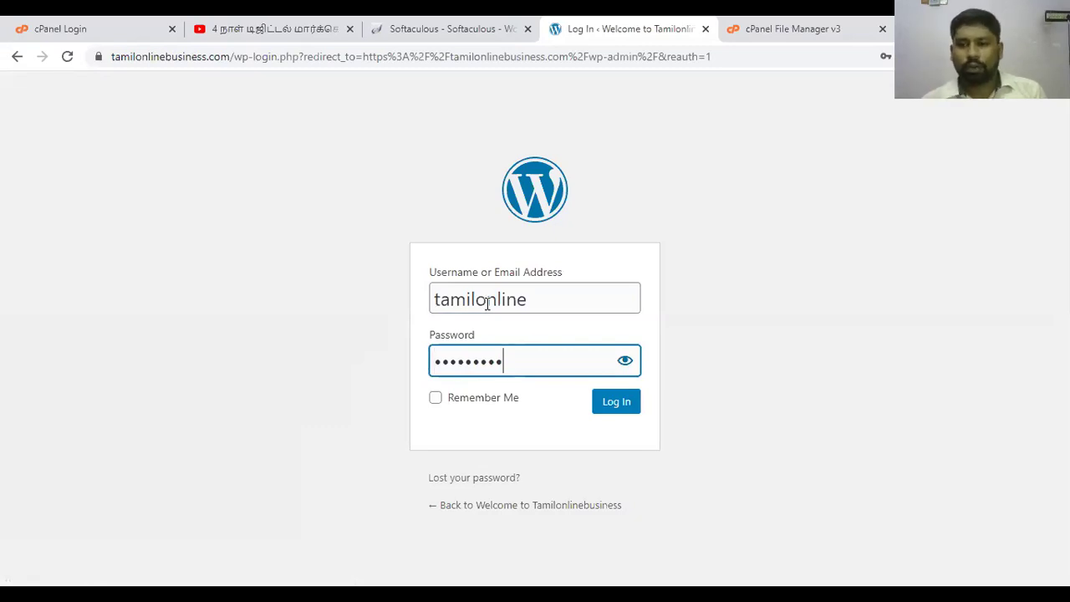
pyautogui.click(621, 404)
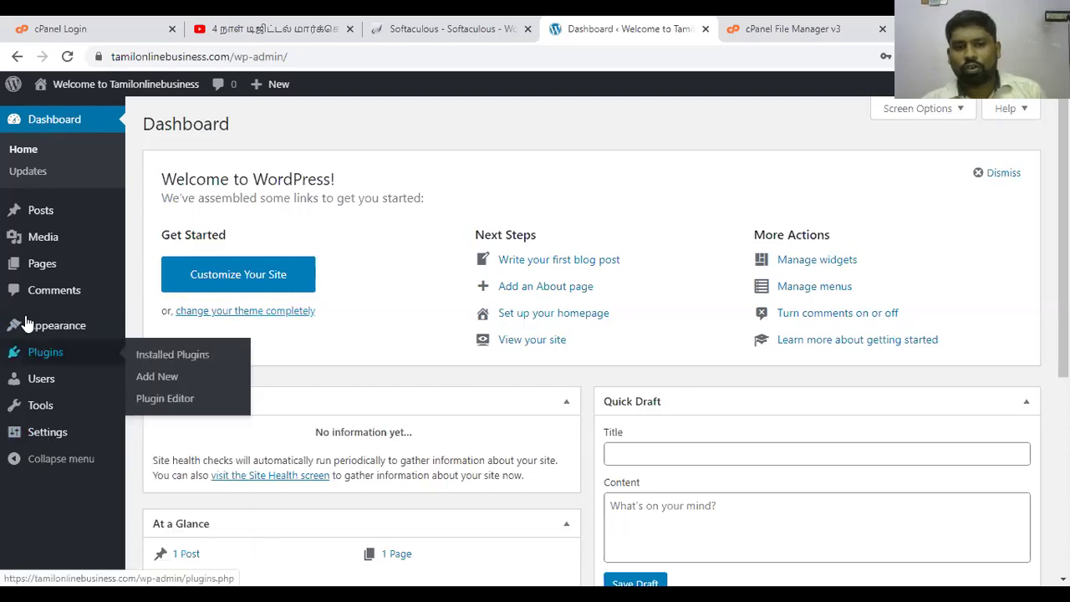
# Go to Appearance > Themes and browse the featured themes on Add Themes
pyautogui.moveTo(33, 326)
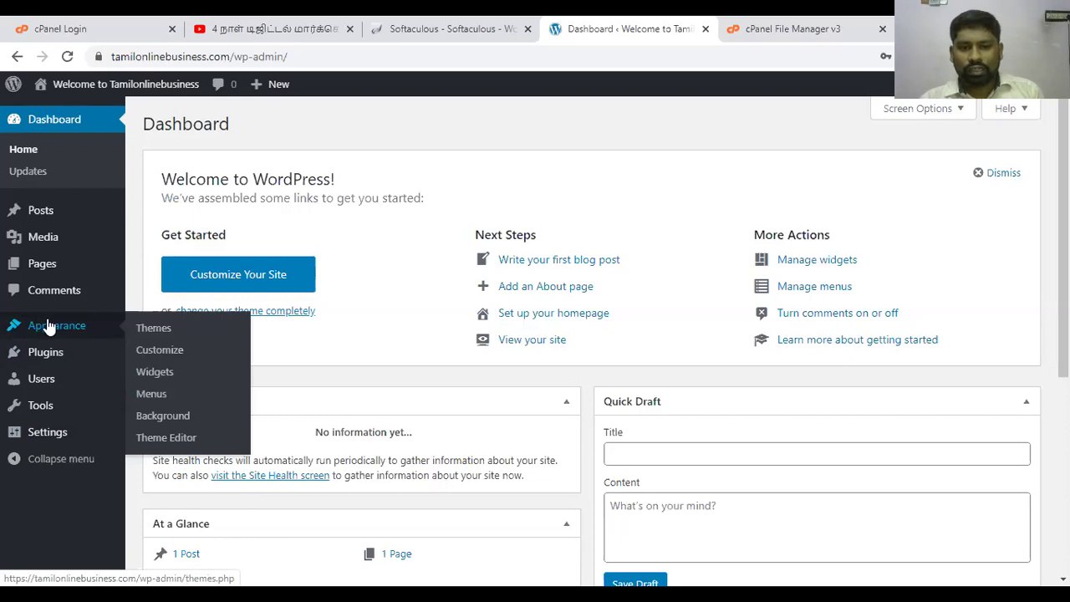
pyautogui.click(150, 328)
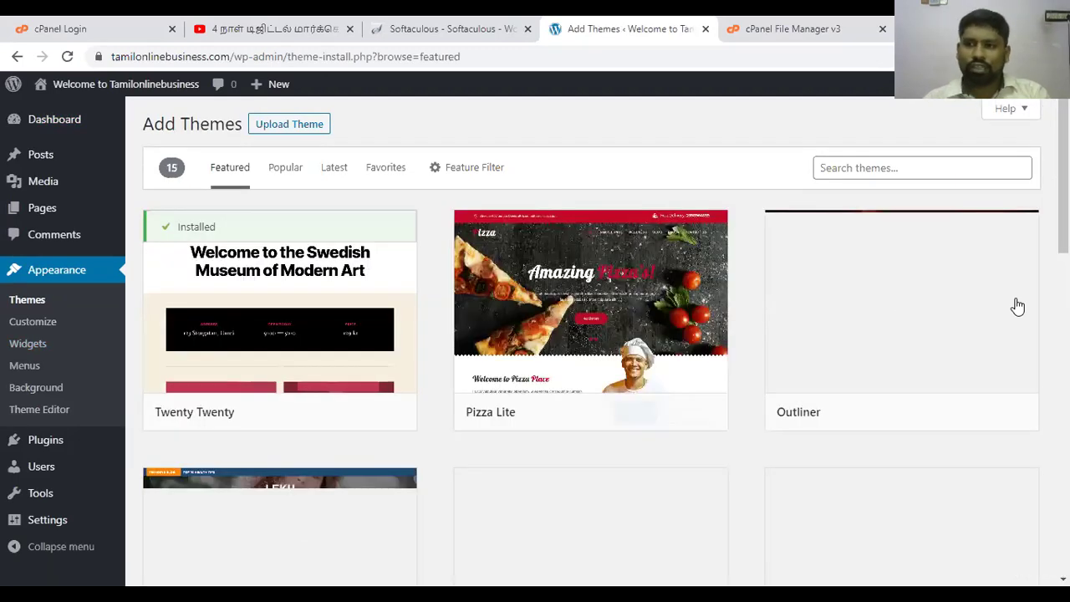
pyautogui.scroll(-2, 592, 342)
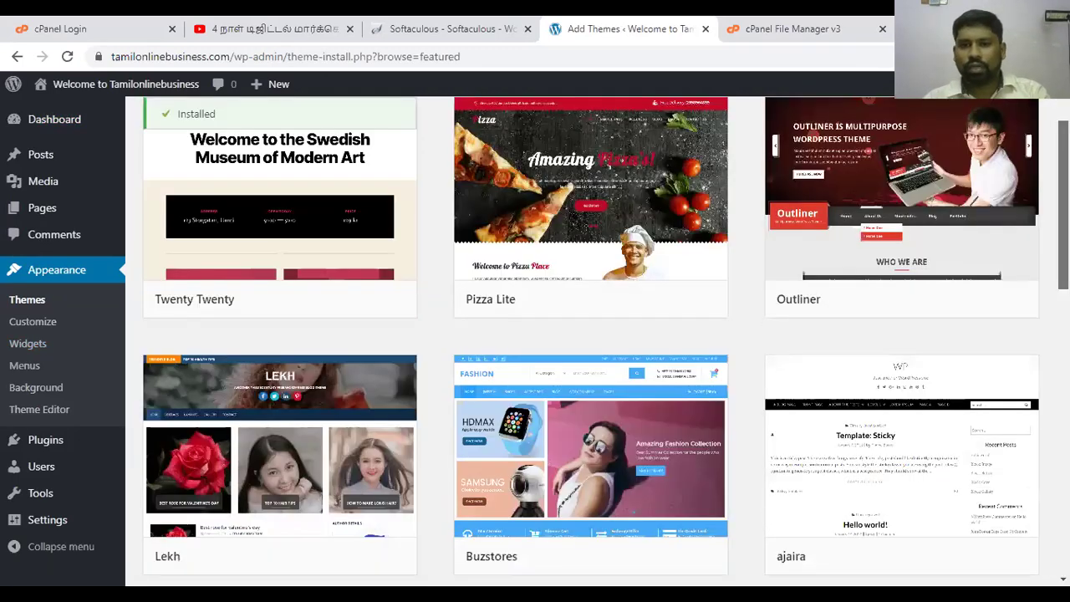
pyautogui.scroll(2, 592, 342)
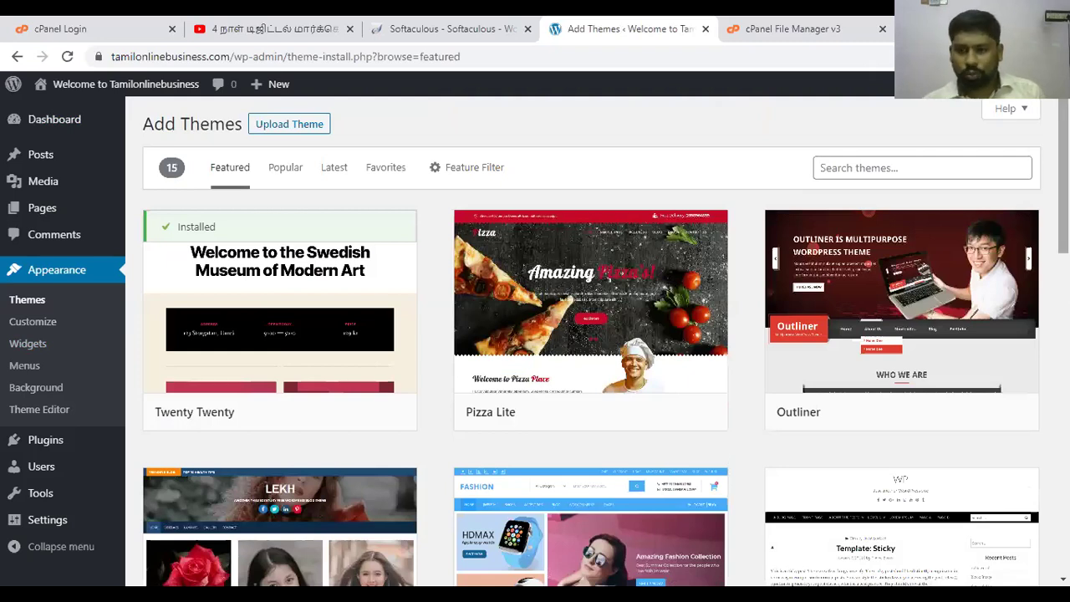
pyautogui.scroll(-5, 530, 244)
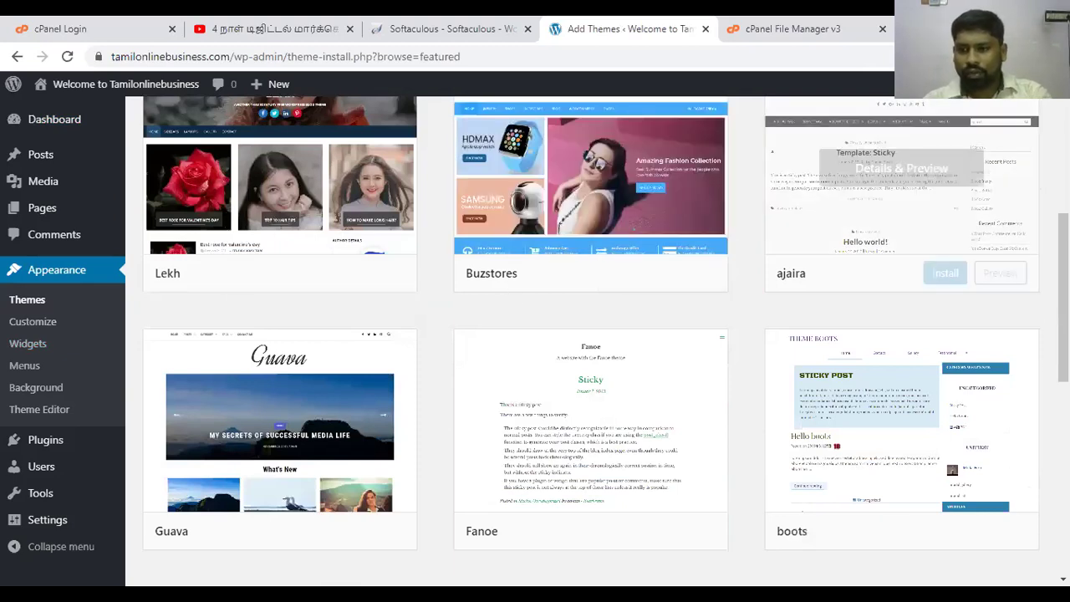
pyautogui.scroll(-7, 591, 335)
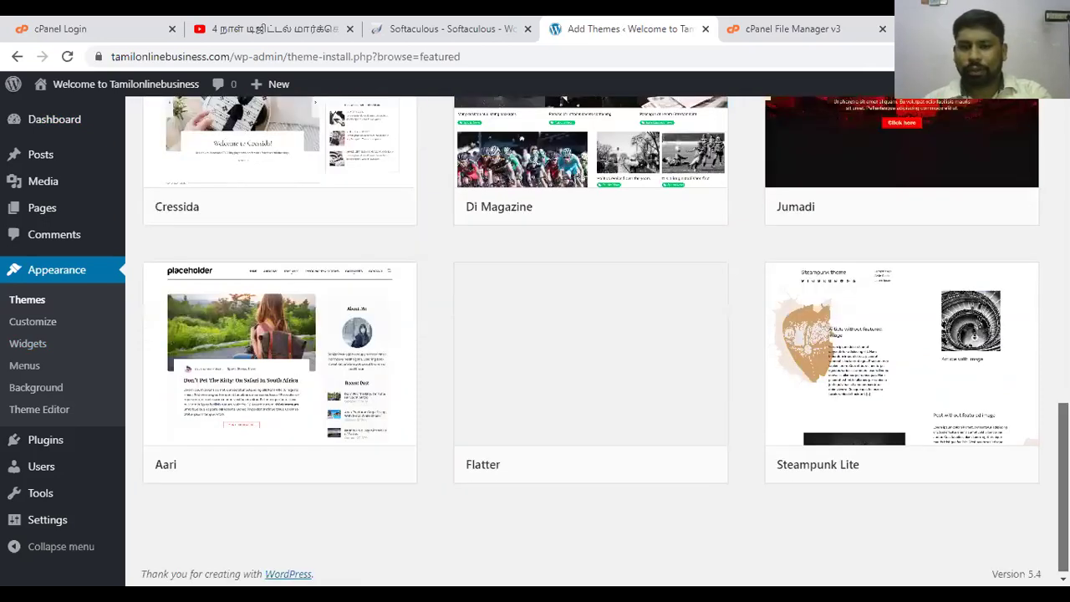
pyautogui.scroll(10, 451, 181)
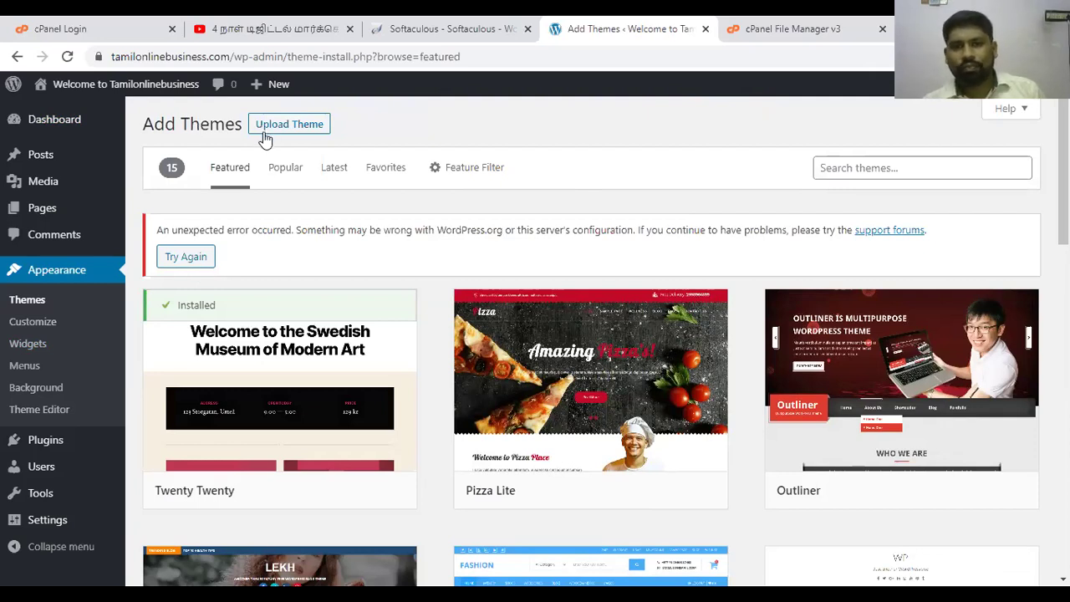
pyautogui.click(183, 255)
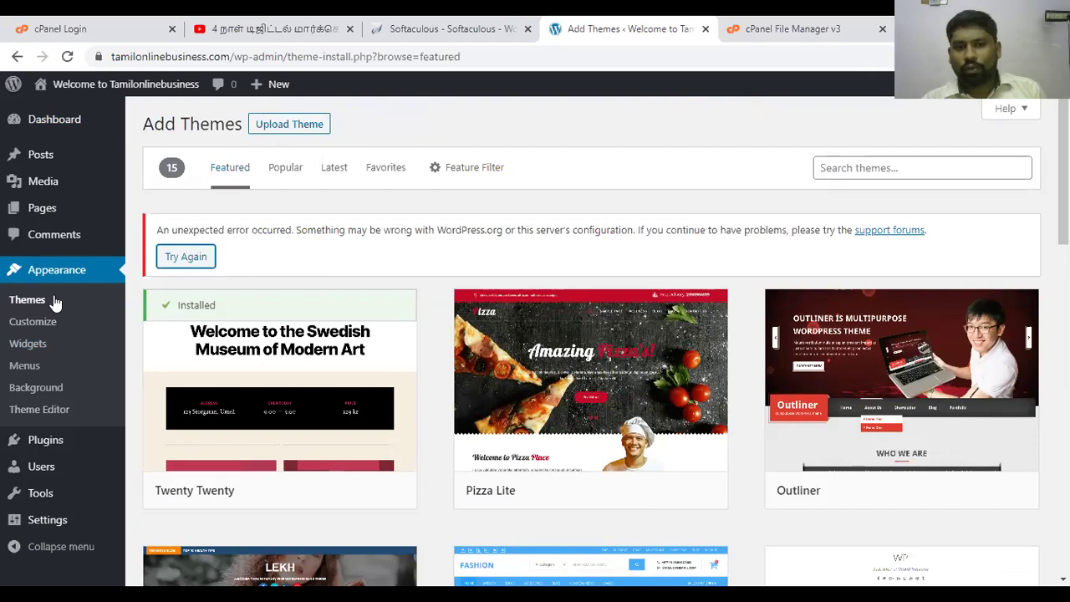
# Pick Divi Theme.zip from Local Disk (E:) > Divi Theme o for upload
pyautogui.click(303, 134)
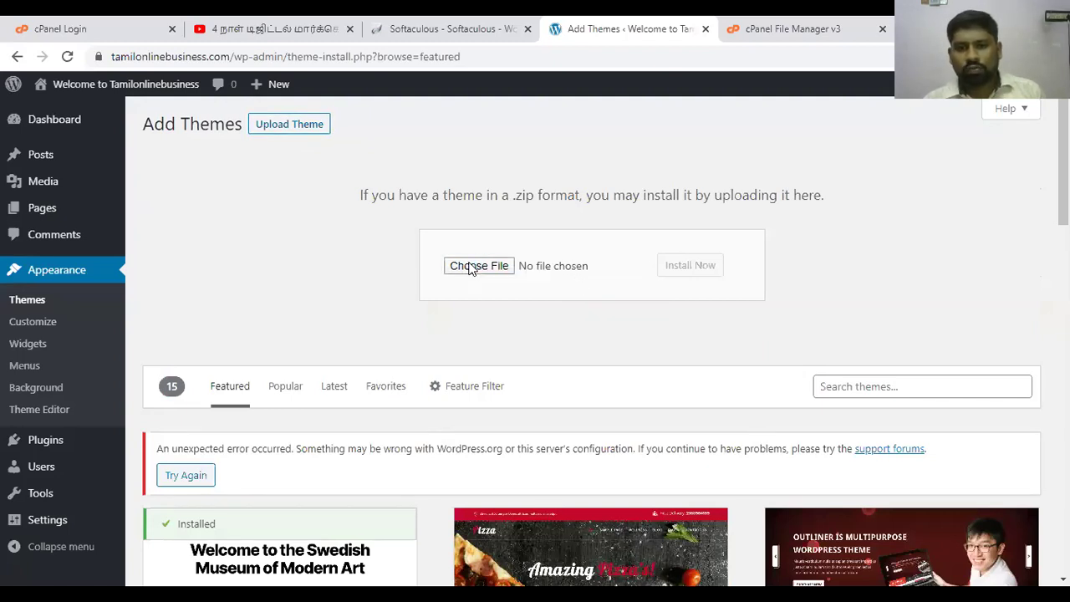
pyautogui.click(473, 266)
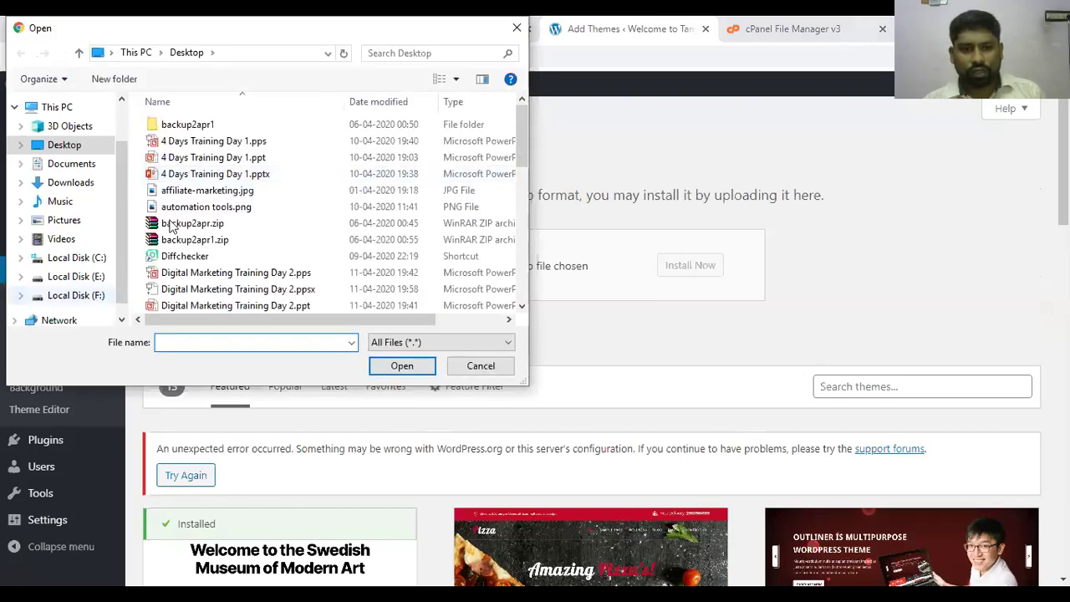
pyautogui.click(75, 295)
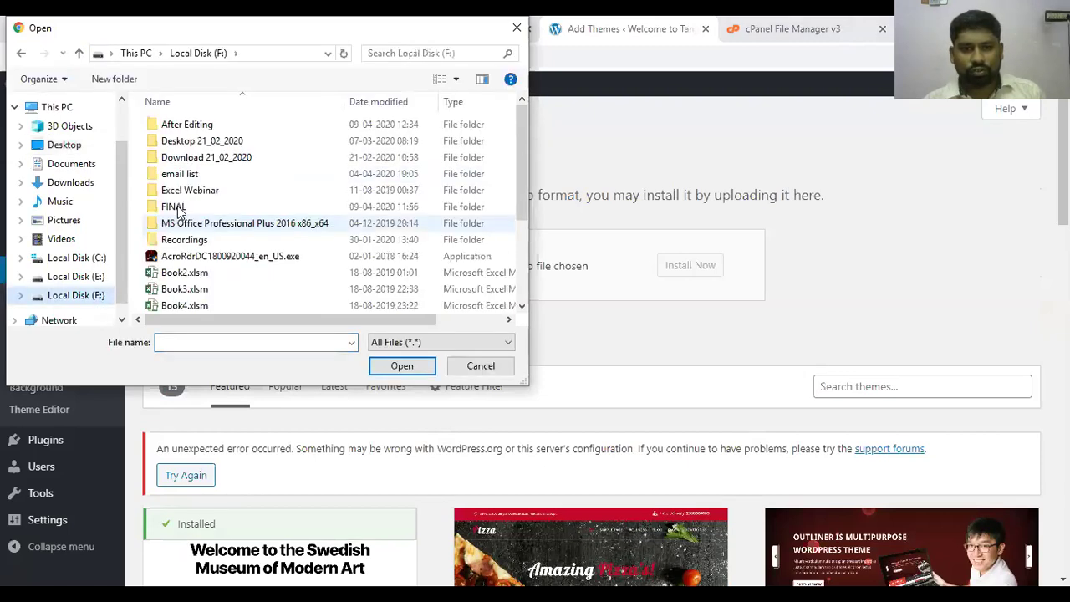
pyautogui.click(75, 275)
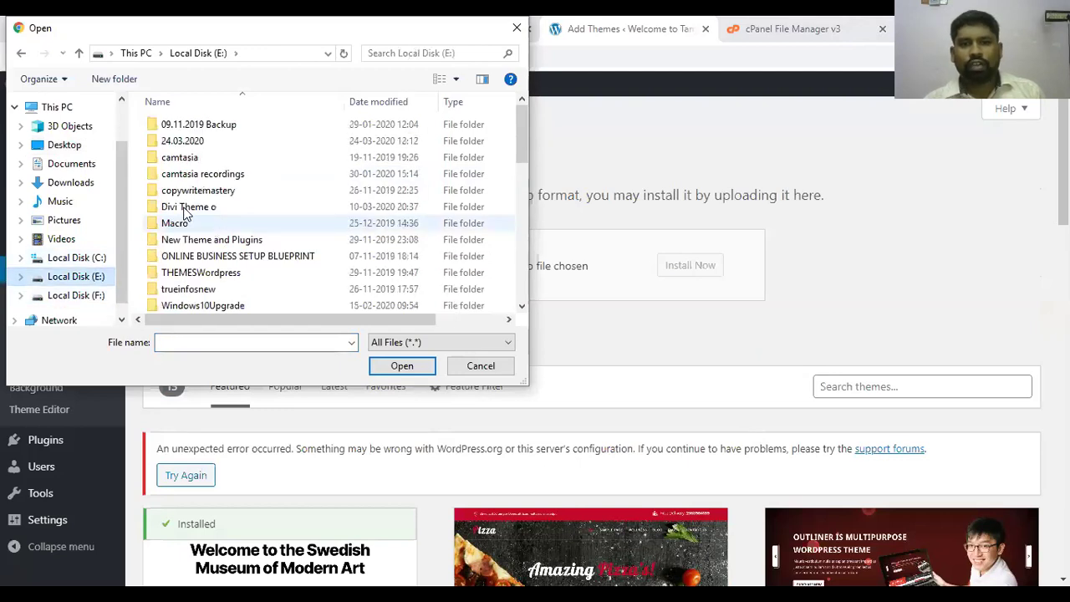
pyautogui.doubleClick(185, 209)
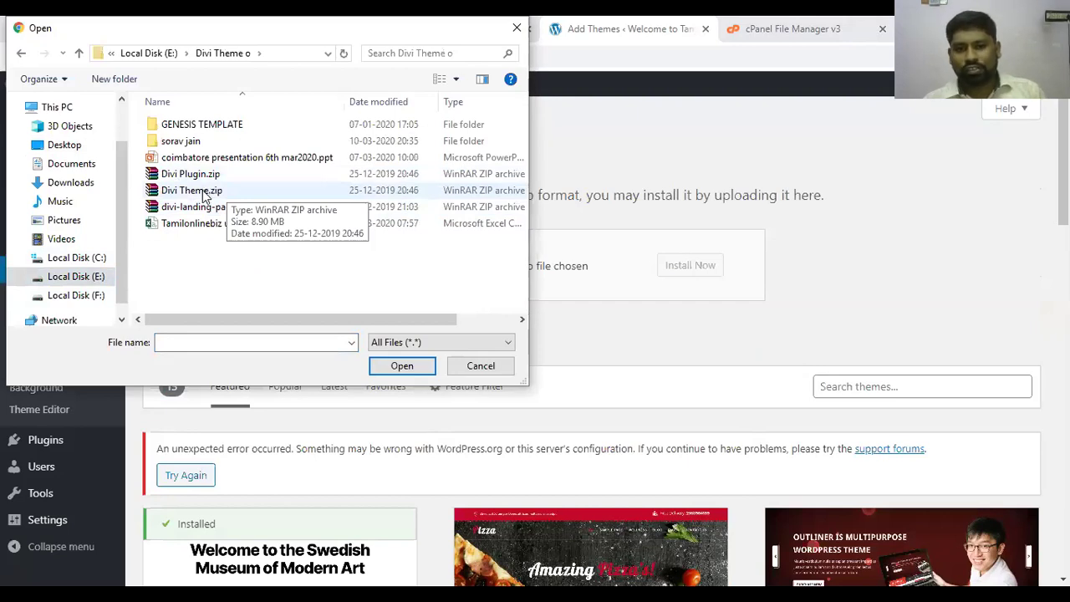
pyautogui.doubleClick(203, 194)
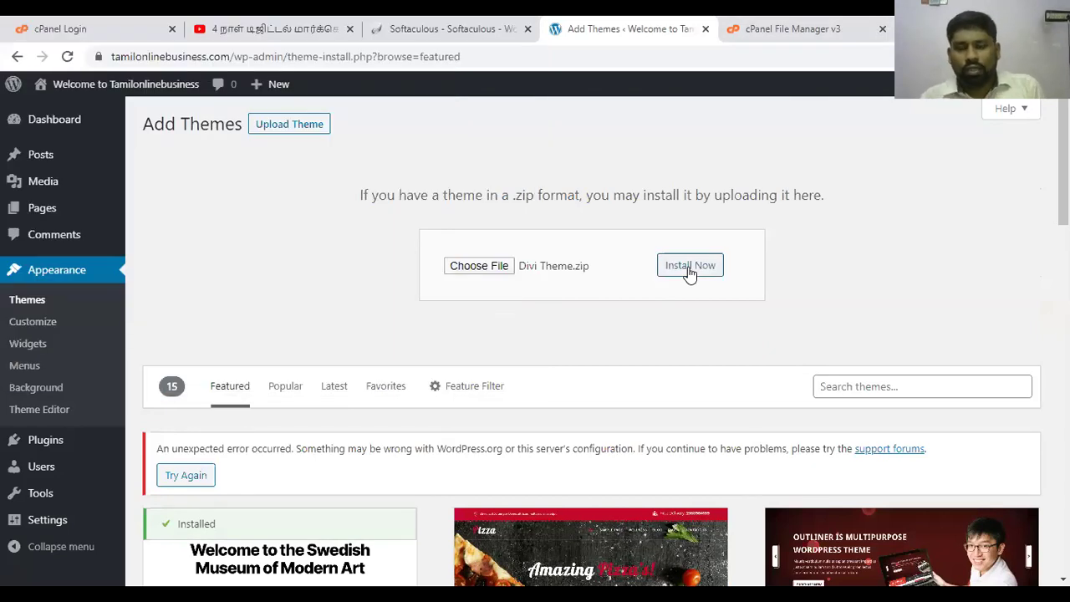
# Start installing Divi Theme.zip and let the upload reach about 18%
pyautogui.click(690, 266)
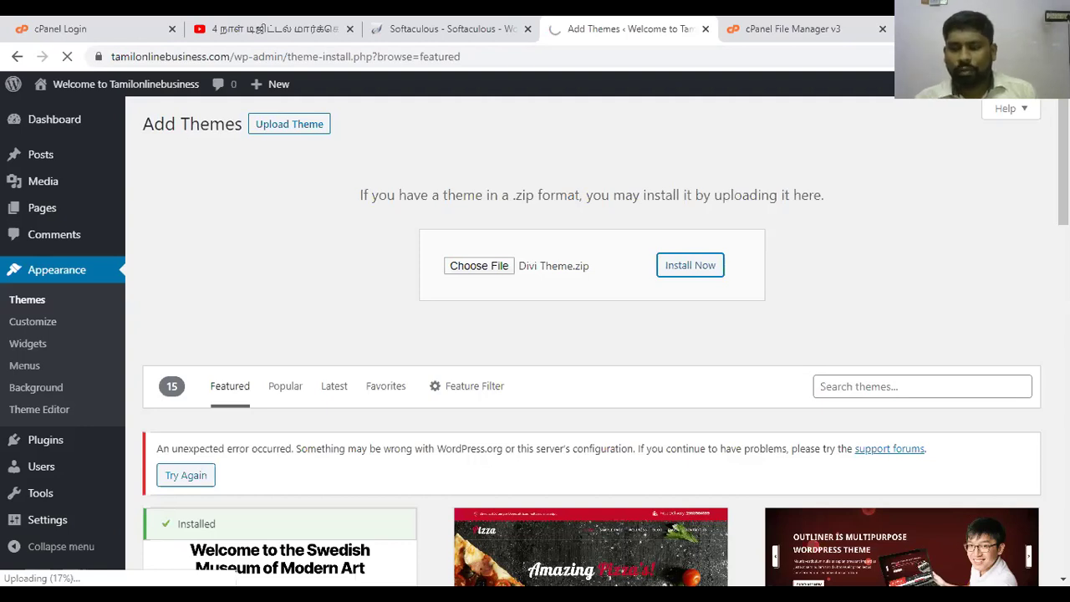
pyautogui.moveTo(1003, 84)
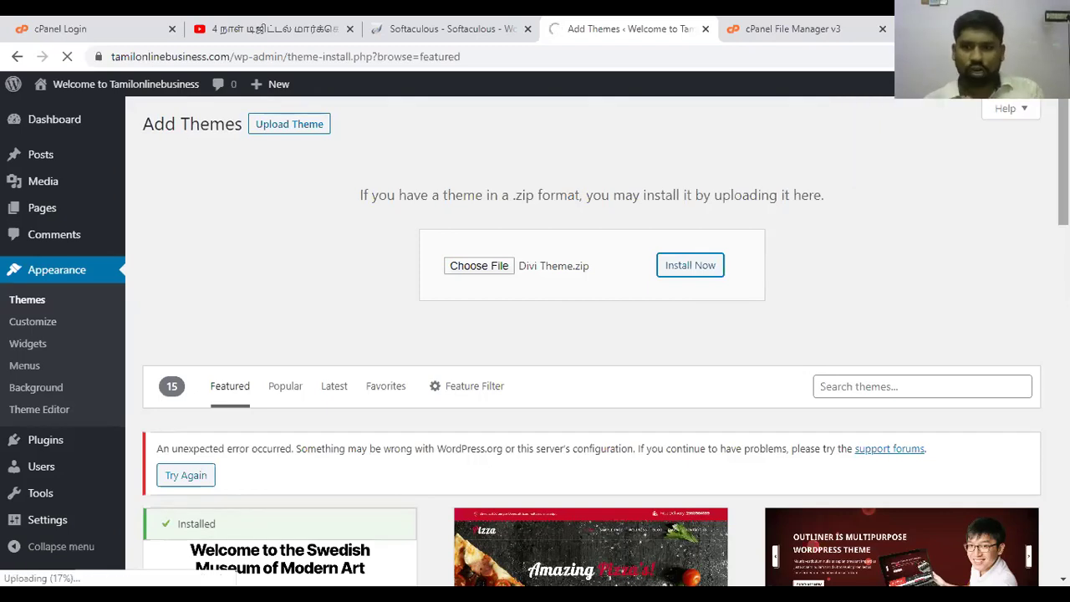
pyautogui.scroll(-4, 502, 303)
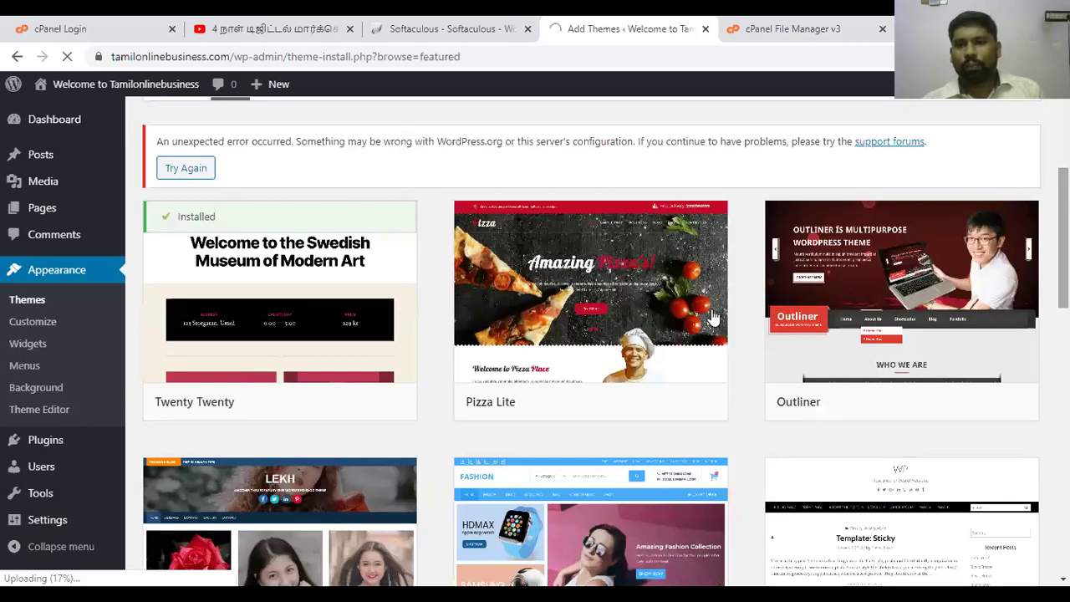
pyautogui.moveTo(682, 372)
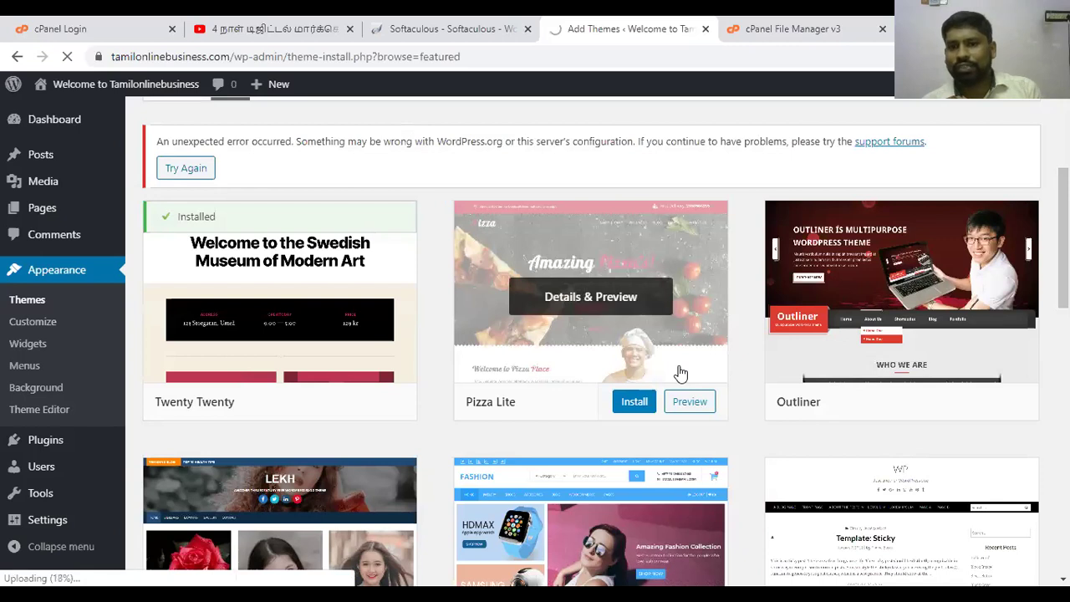
# Load the tamilonlinebusiness.com home page in the former Softaculous tab
pyautogui.click(453, 28)
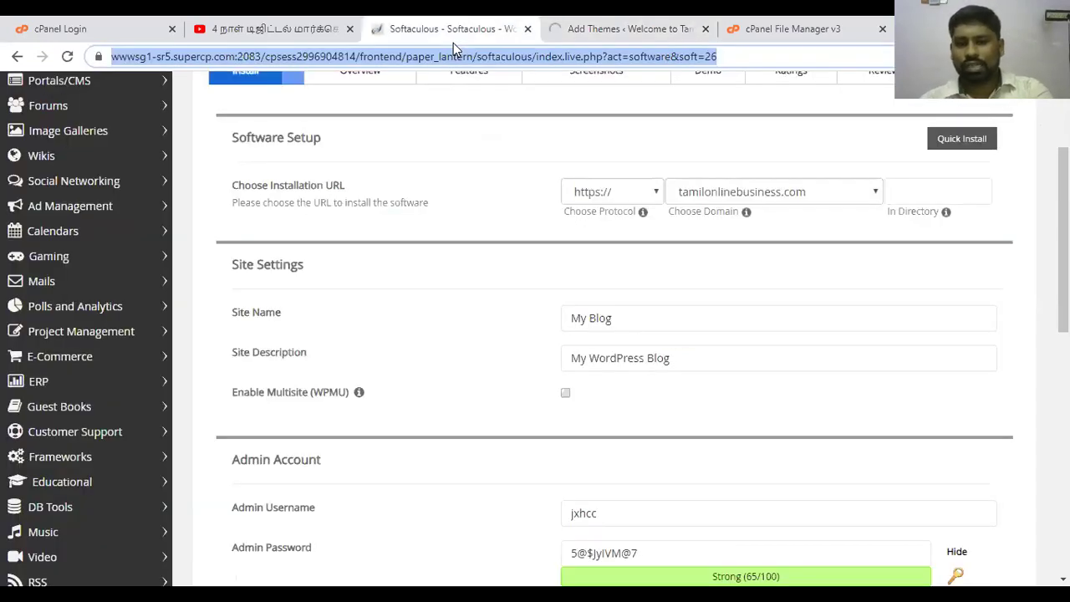
pyautogui.write('tam')
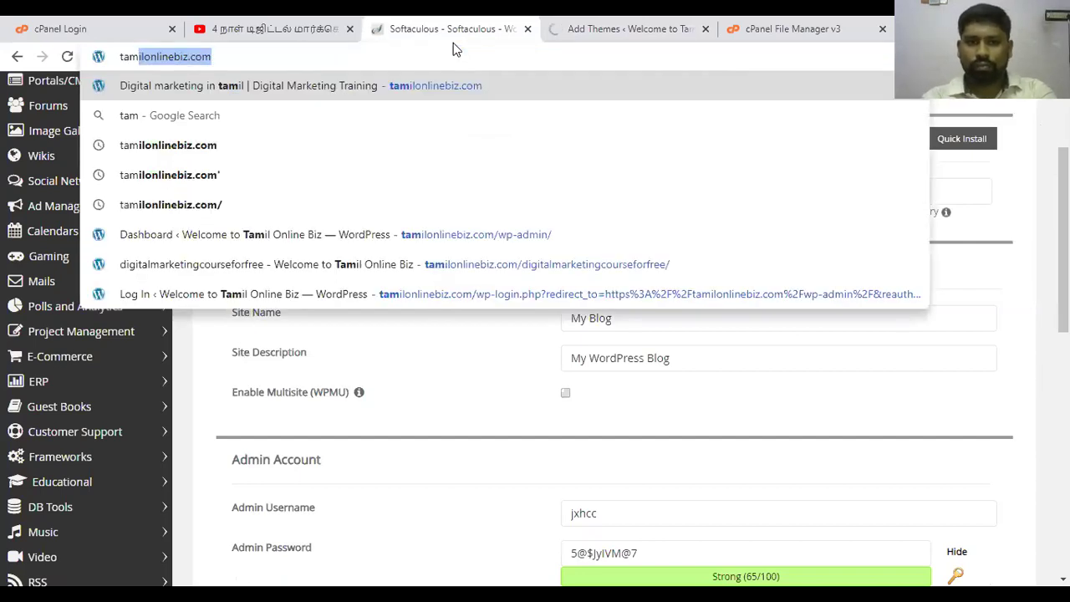
pyautogui.press('BackSpace')
pyautogui.press('BackSpace')
pyautogui.write('n')
pyautogui.press('BackSpace')
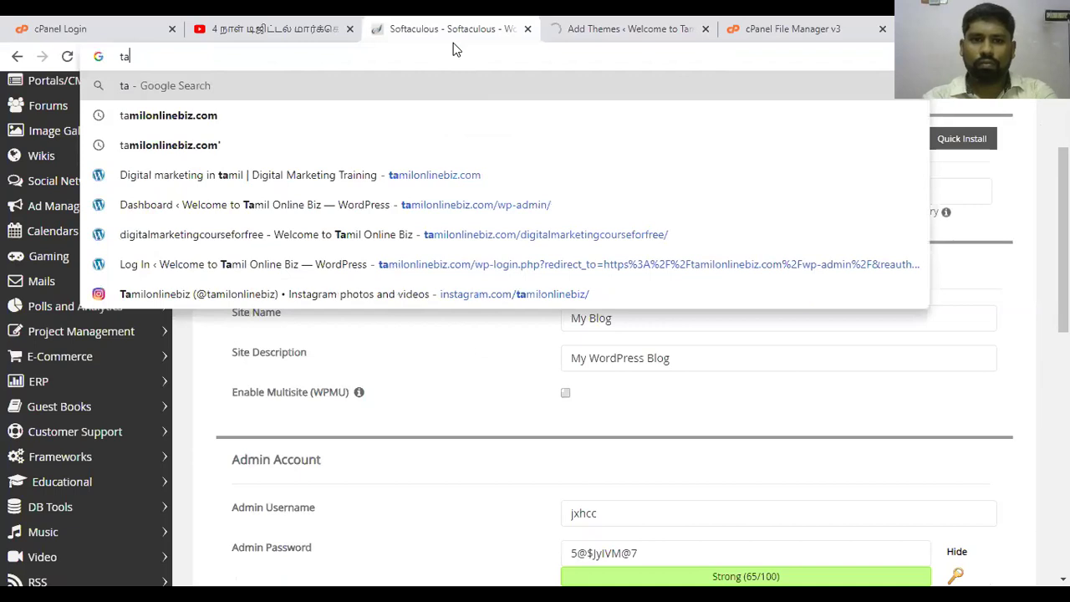
pyautogui.write('miloni')
pyautogui.press('BackSpace')
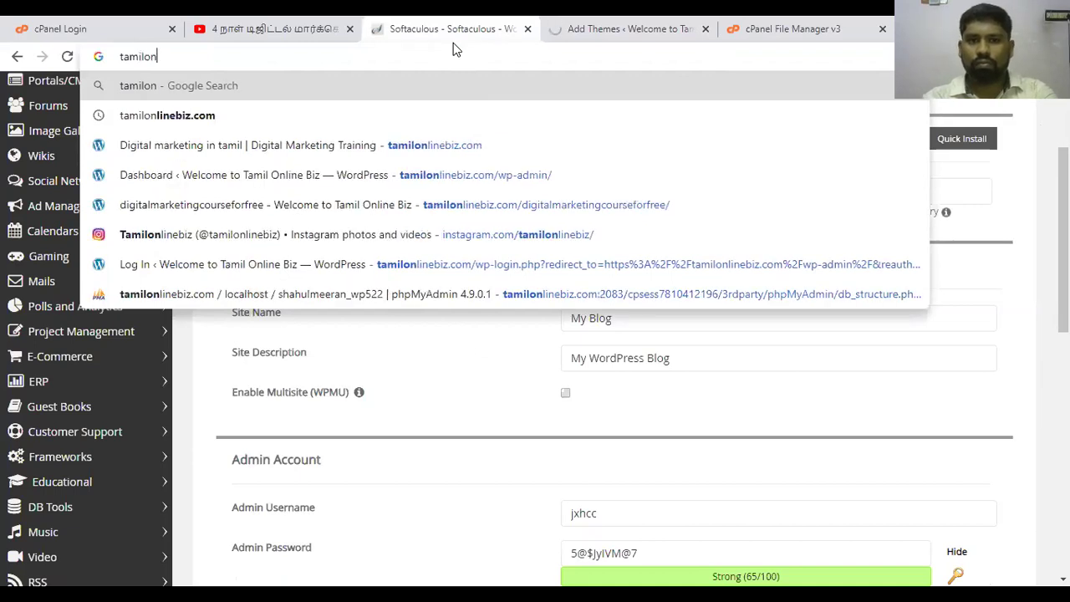
pyautogui.write('linebusin')
pyautogui.press('Right')
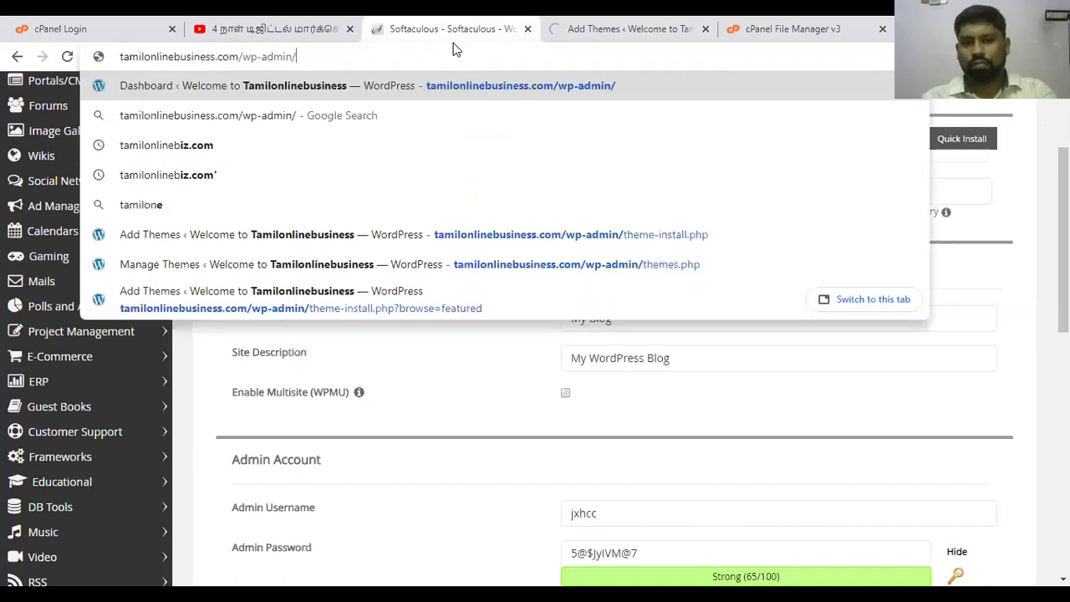
pyautogui.press('BackSpace')
pyautogui.press('BackSpace')
pyautogui.press('BackSpace')
pyautogui.press('BackSpace')
pyautogui.press('BackSpace')
pyautogui.press('BackSpace')
pyautogui.press('BackSpace')
pyautogui.press('BackSpace')
pyautogui.press('BackSpace')
pyautogui.press('BackSpace')
pyautogui.press('Return')
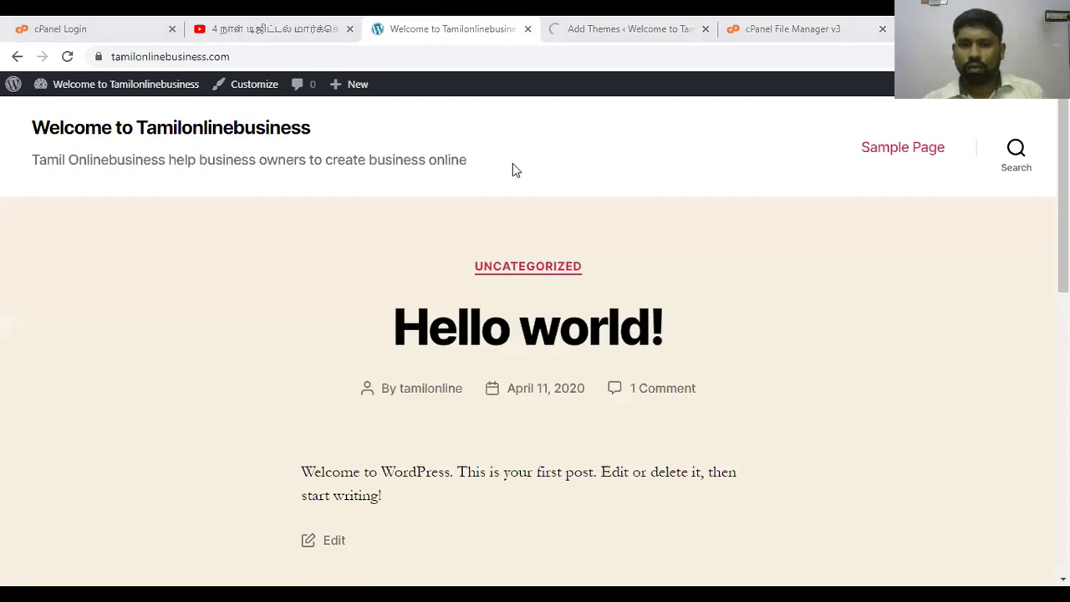
# Return to the Add Themes tab to check the Divi upload, now at 59%
pyautogui.hotkey('ctrl', 'Tab')
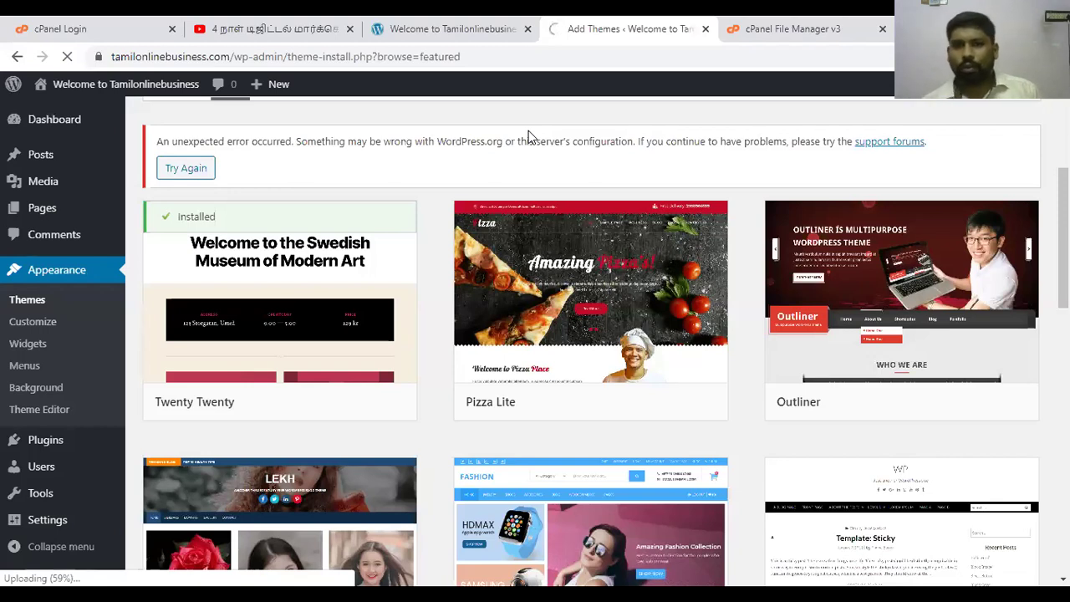
# View the live site, check the Divi upload at 62%, then go to the first tab
pyautogui.click(427, 32)
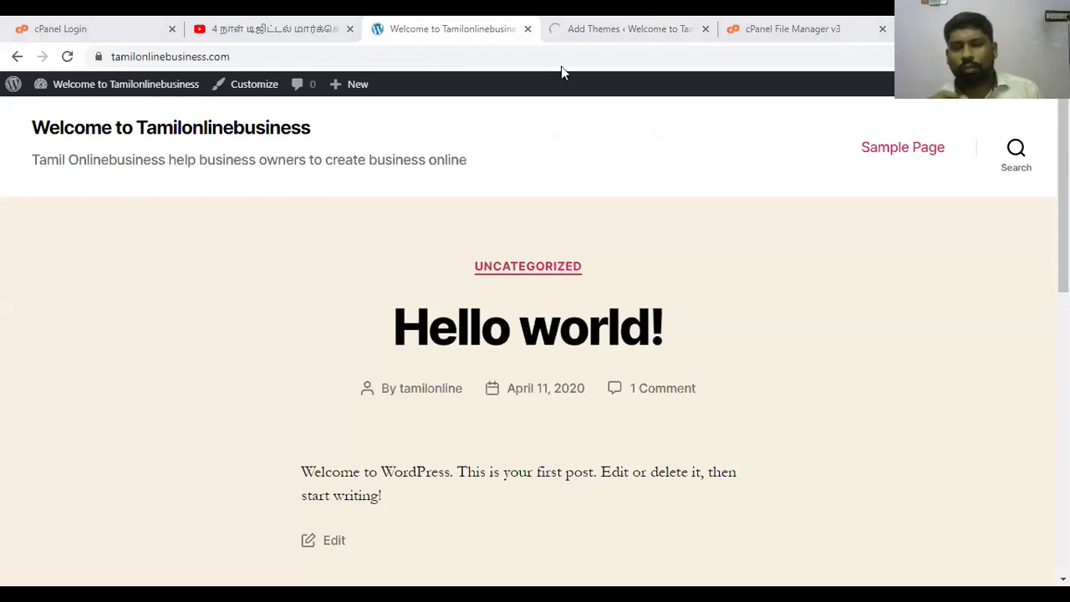
pyautogui.hotkey('ctrl', 'Tab')
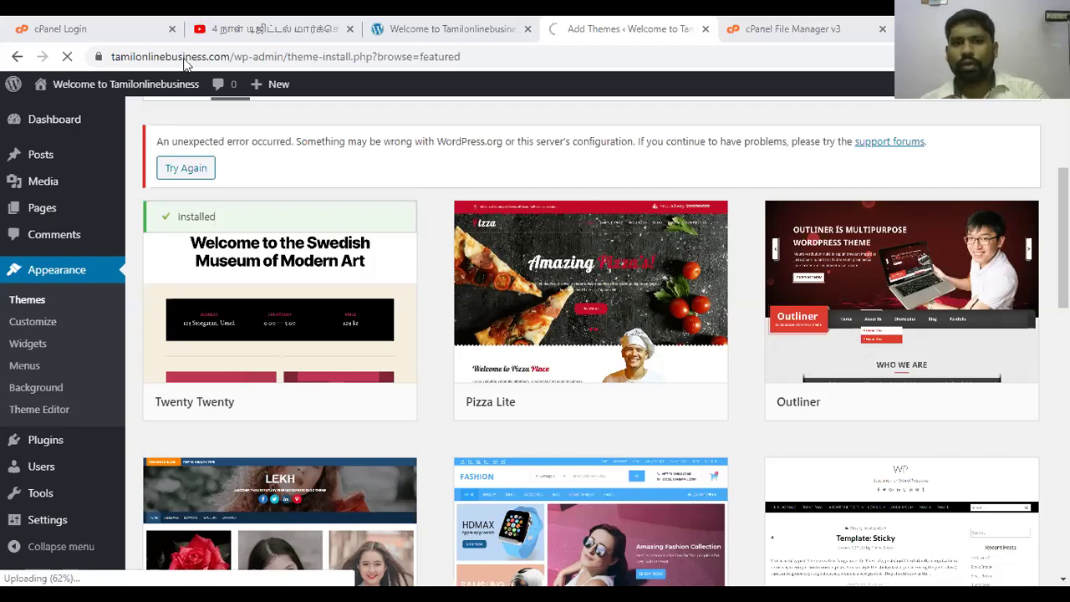
pyautogui.hotkey('ctrl', '1')
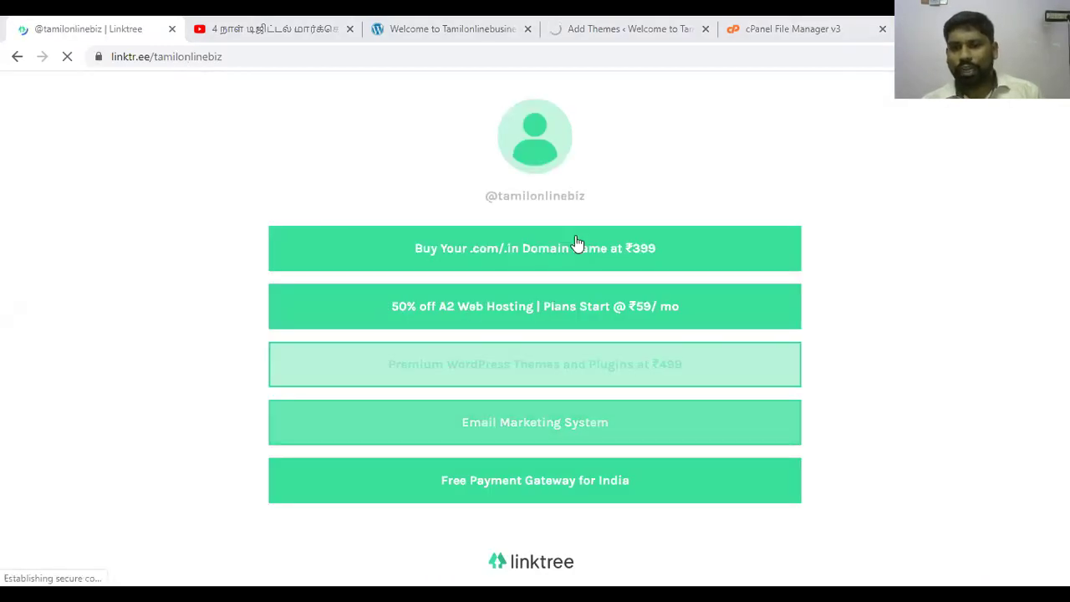
# Open the A2 Web Hosting and domain name offer links from Linktree, then close the domain-search tab
pyautogui.click(587, 328)
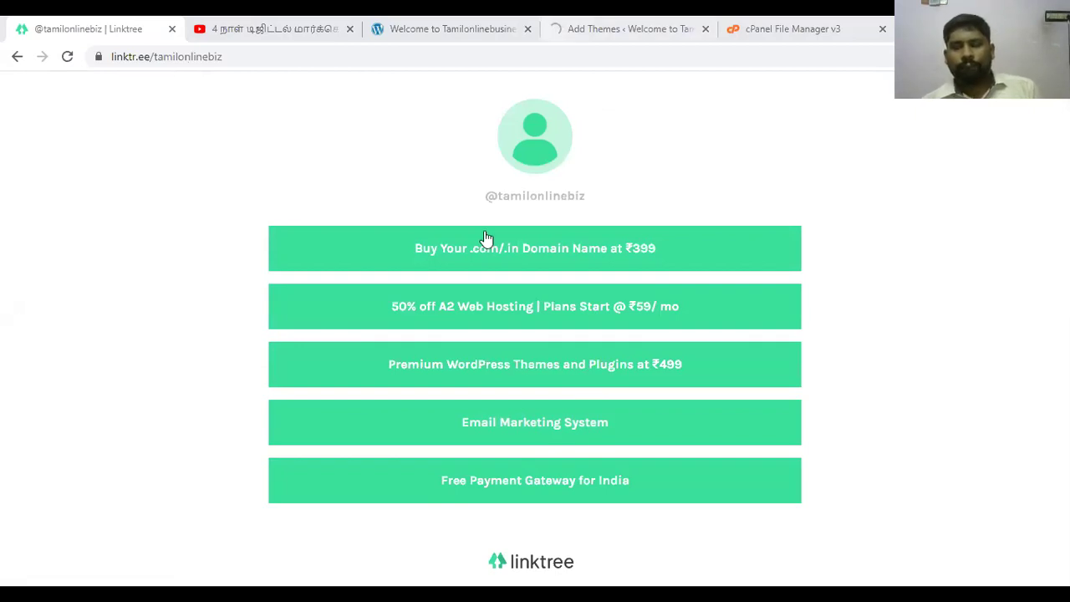
pyautogui.hotkey('ctrl', '4')
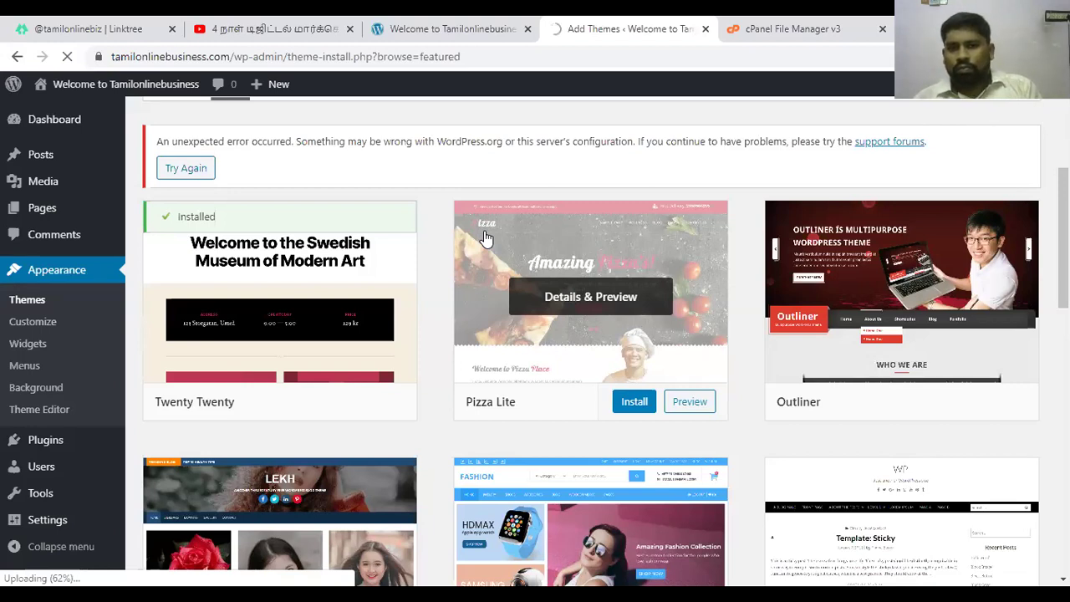
pyautogui.click(74, 27)
pyautogui.click(525, 251)
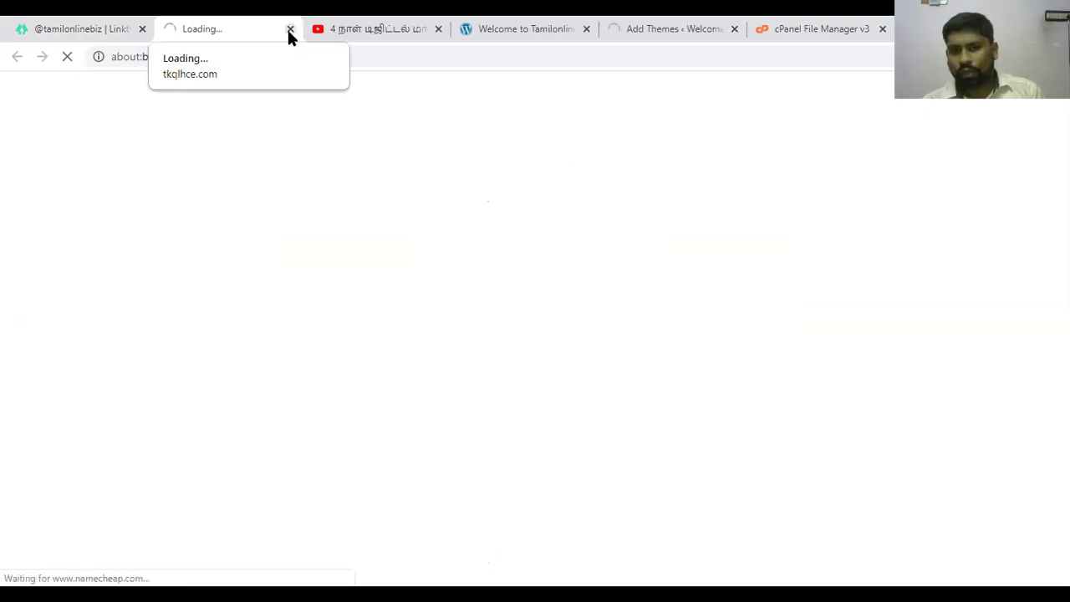
pyautogui.hotkey('ctrl', 'w')
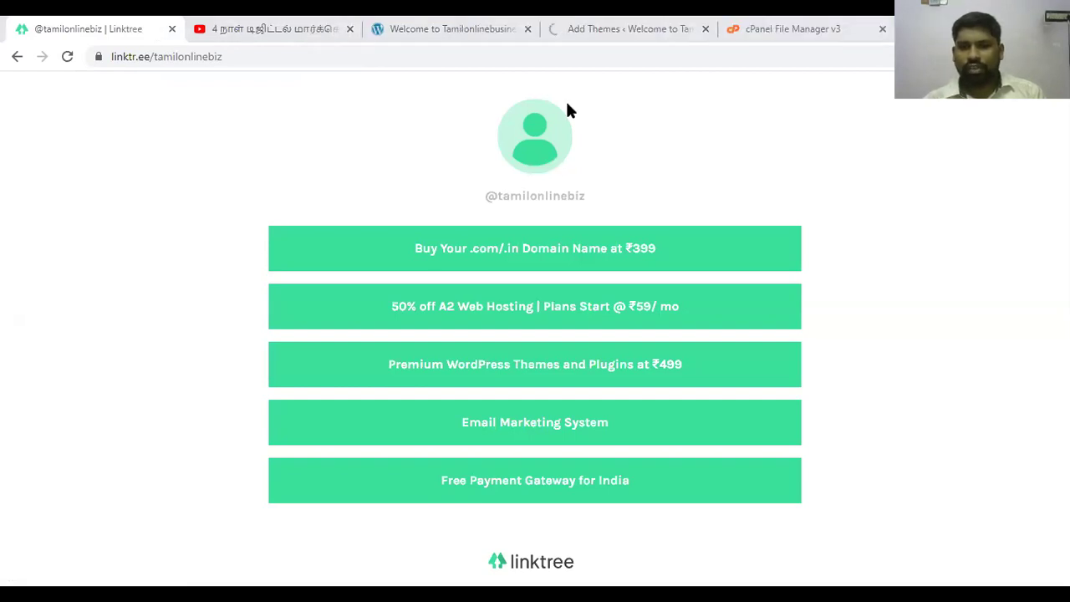
# Close the YouTube live stream tab
pyautogui.hotkey('ctrl', '4')
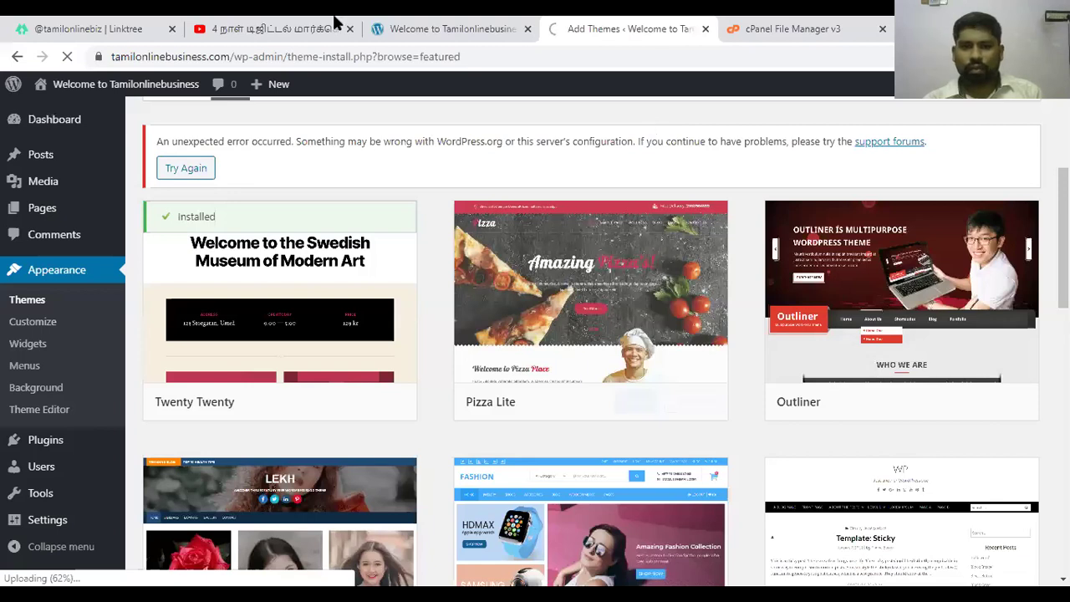
pyautogui.click(350, 31)
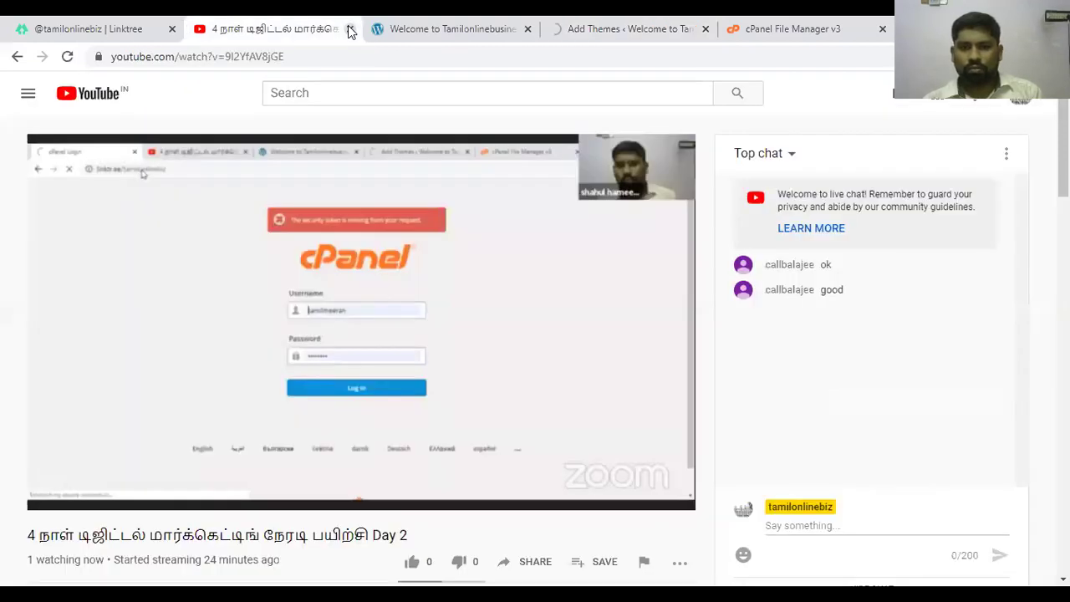
pyautogui.click(349, 30)
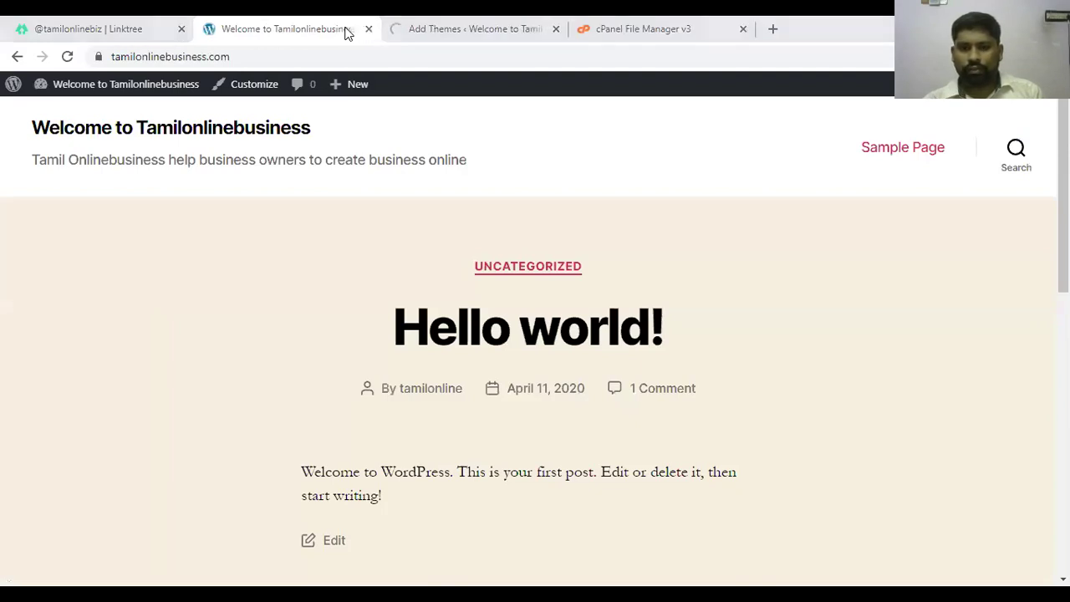
# Return to the WordPress Add Themes tab showing Twenty Twenty as installed
pyautogui.hotkey('ctrl', 'Tab')
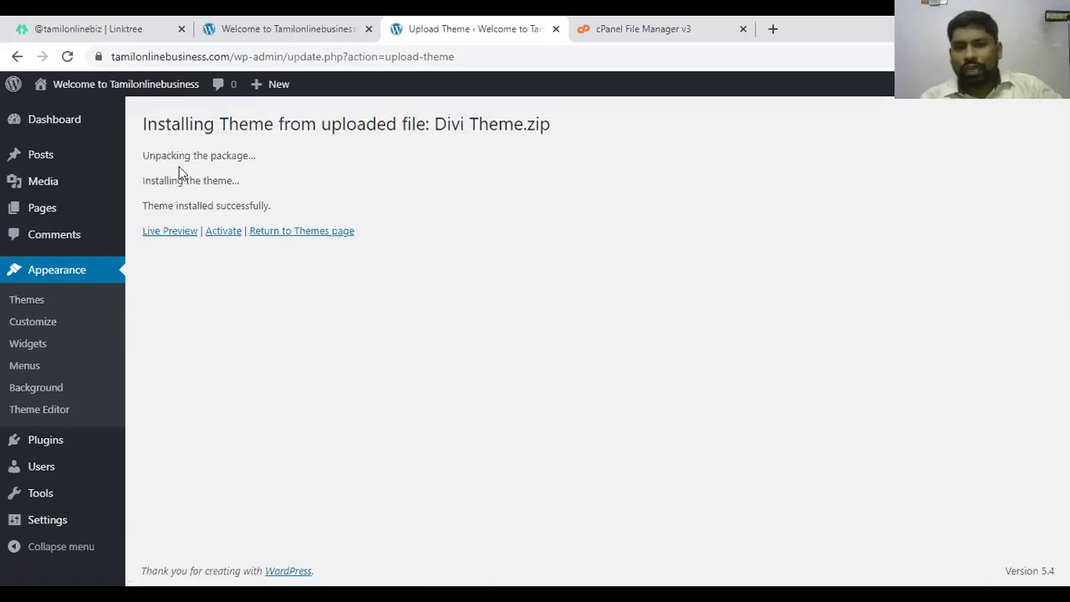
# Activate the Divi theme just installed from Divi Theme.zip
pyautogui.moveTo(155, 148); pyautogui.dragTo(428, 125)
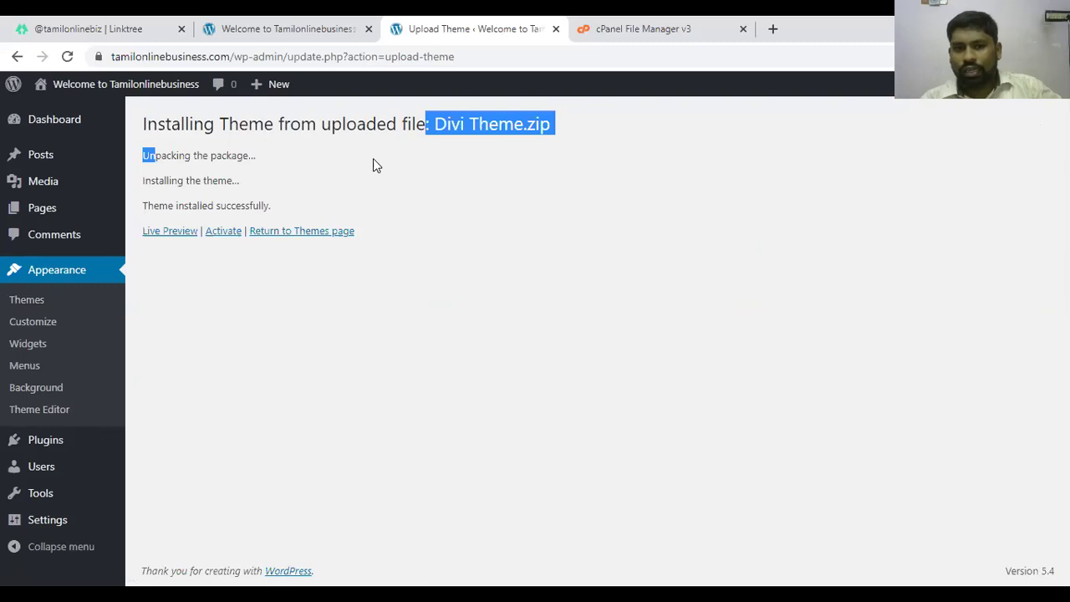
pyautogui.moveTo(149, 202); pyautogui.dragTo(289, 198)
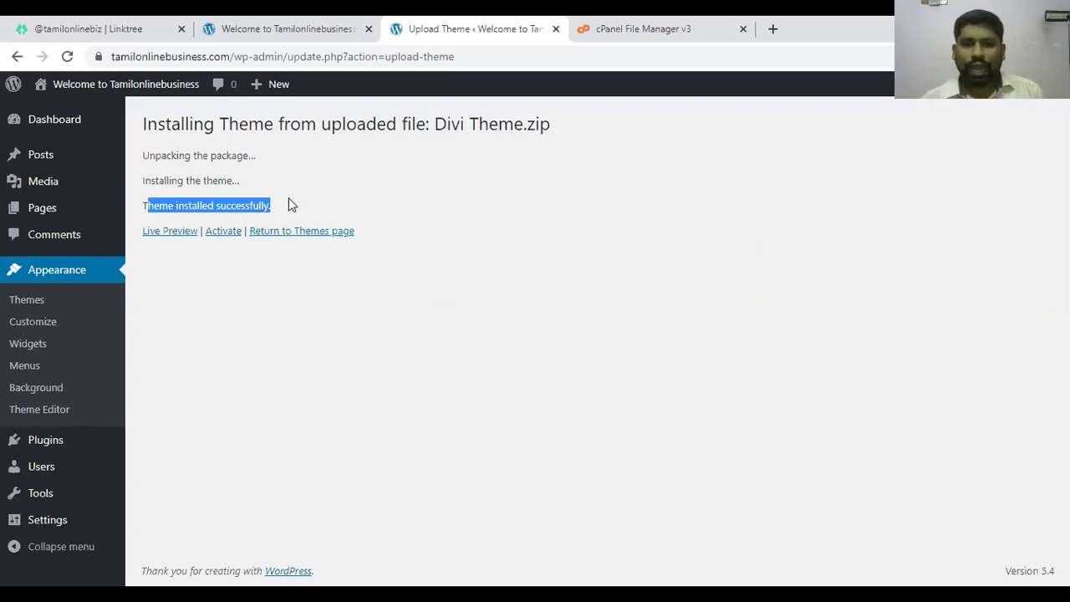
pyautogui.click(222, 238)
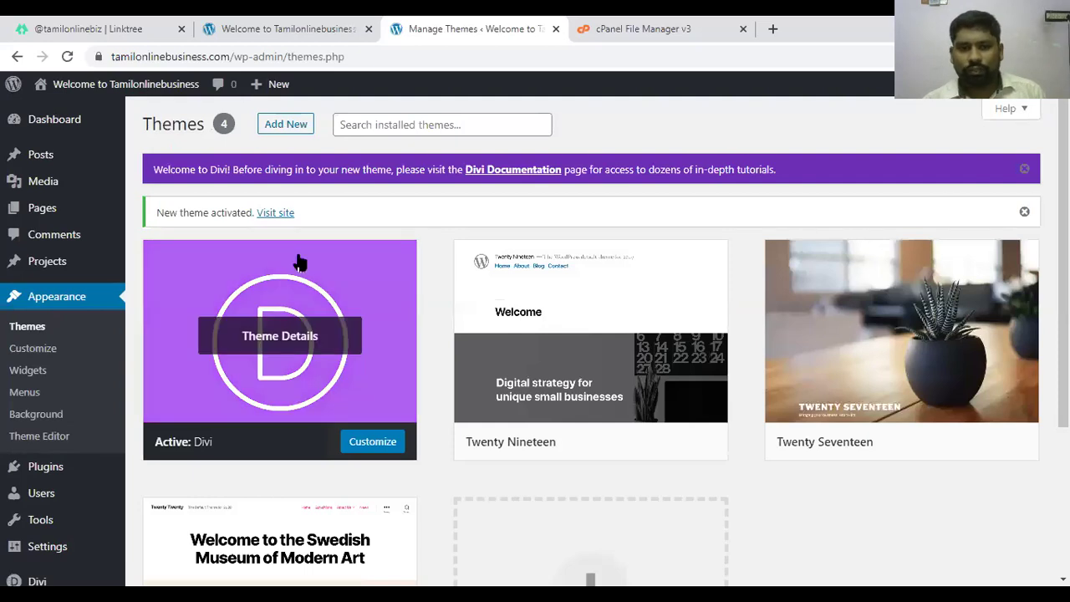
pyautogui.click(276, 28)
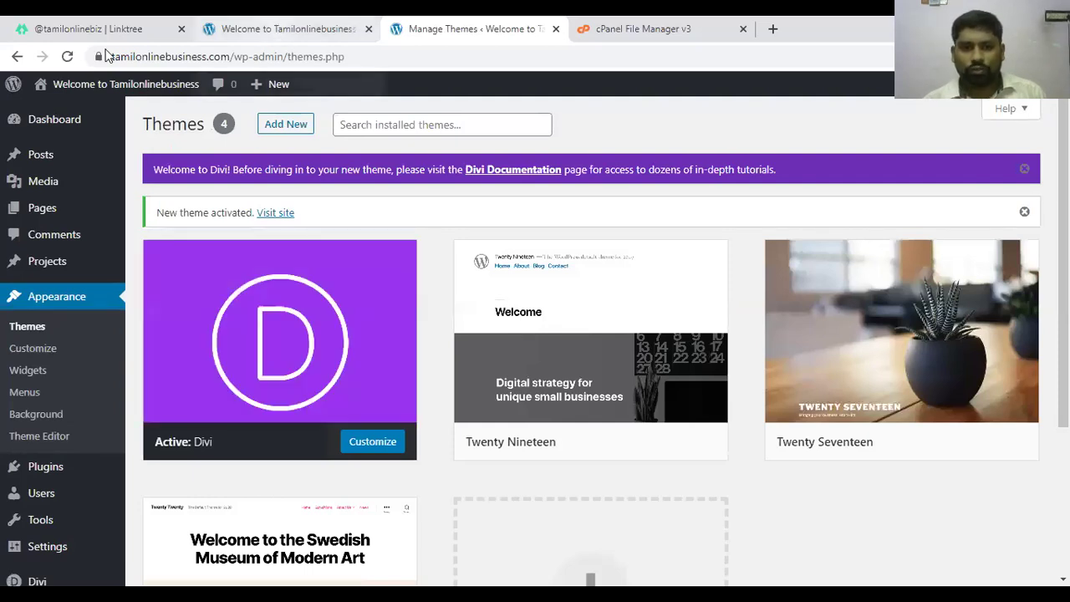
pyautogui.click(67, 57)
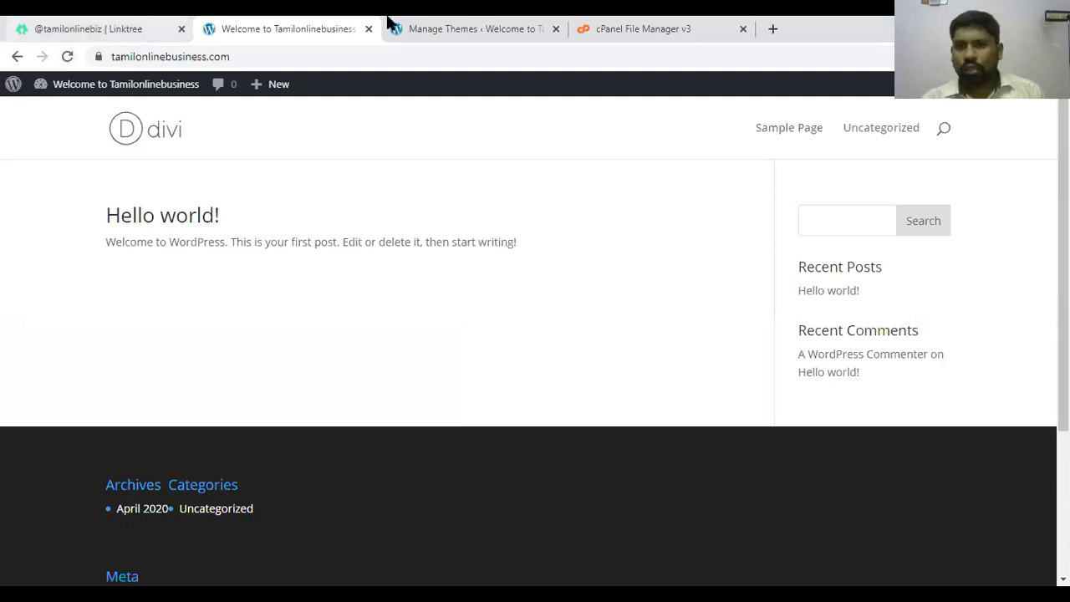
pyautogui.click(421, 23)
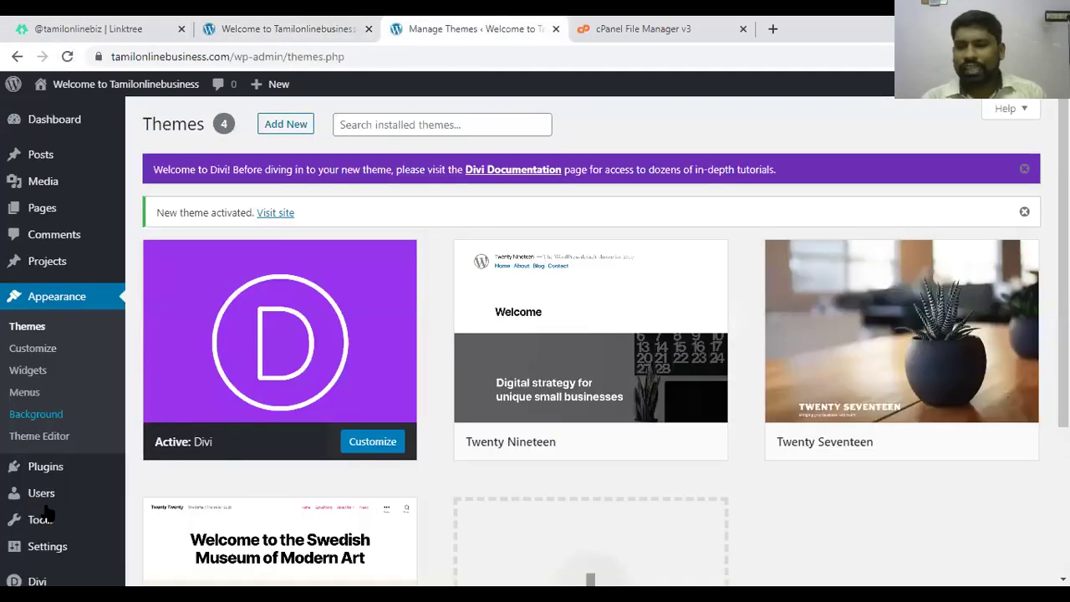
pyautogui.moveTo(30, 473)
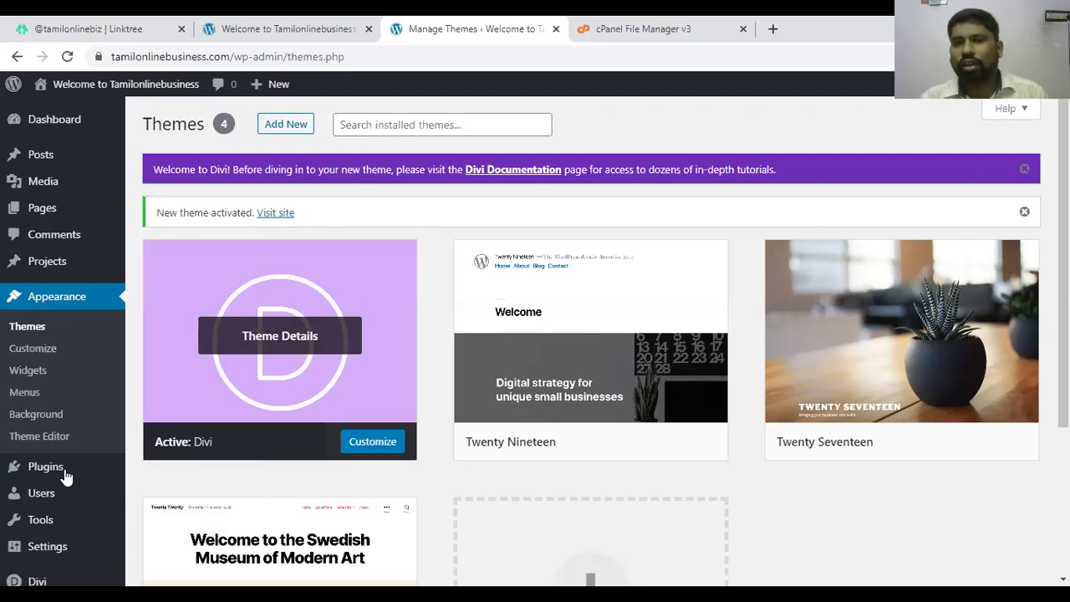
pyautogui.moveTo(67, 475)
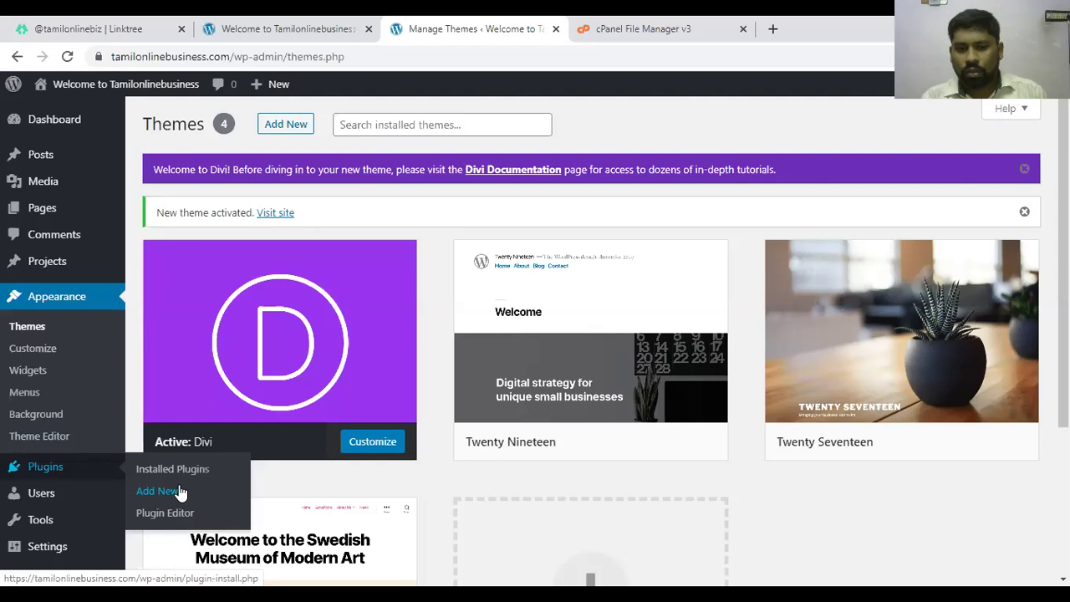
# Search the plugin directory for 'rankmath', then install and activate Rank Math SEO
pyautogui.click(178, 493)
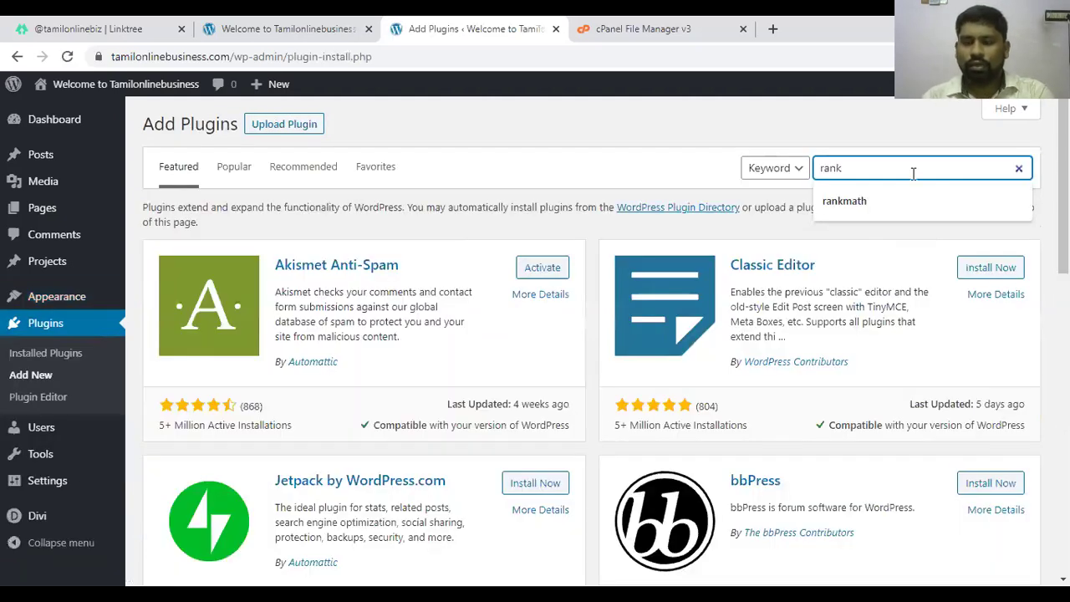
pyautogui.click(910, 190)
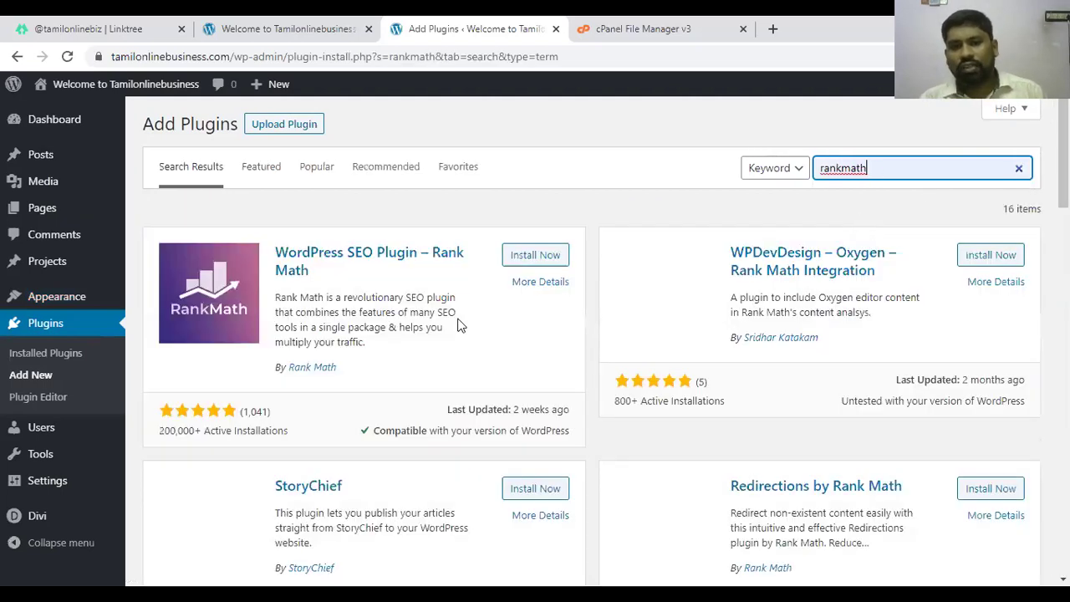
pyautogui.click(535, 256)
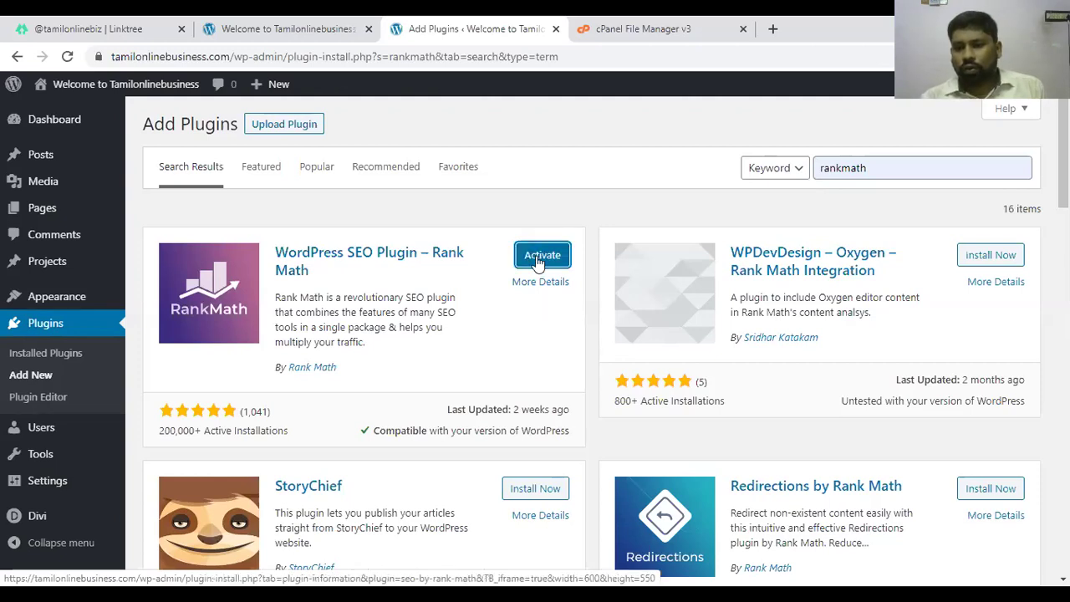
pyautogui.click(539, 259)
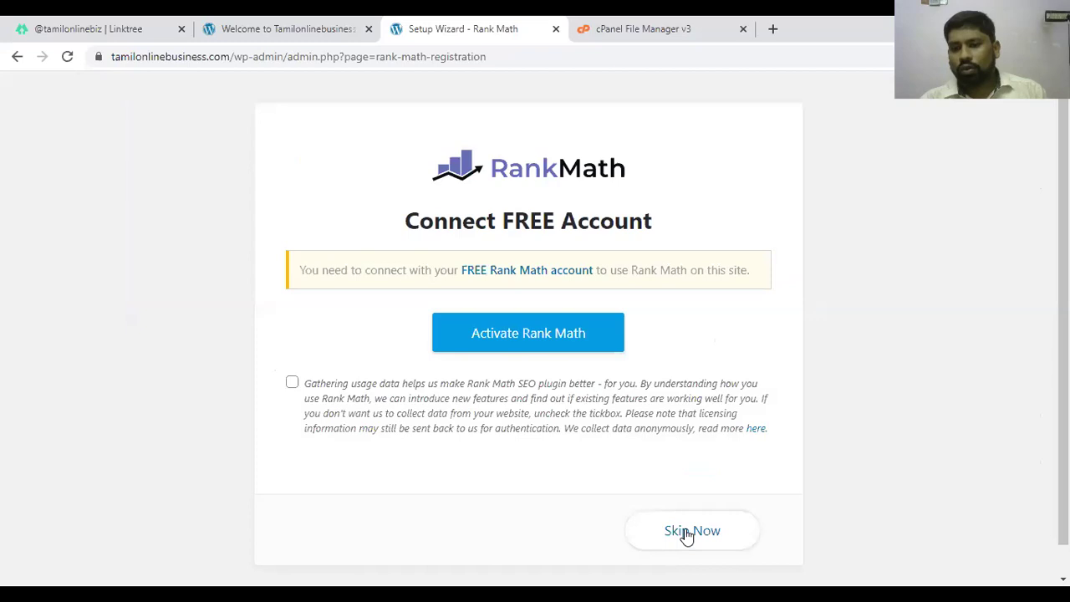
# Skip the Rank Math account connection and view Installed Plugins with Rank Math SEO active
pyautogui.click(688, 532)
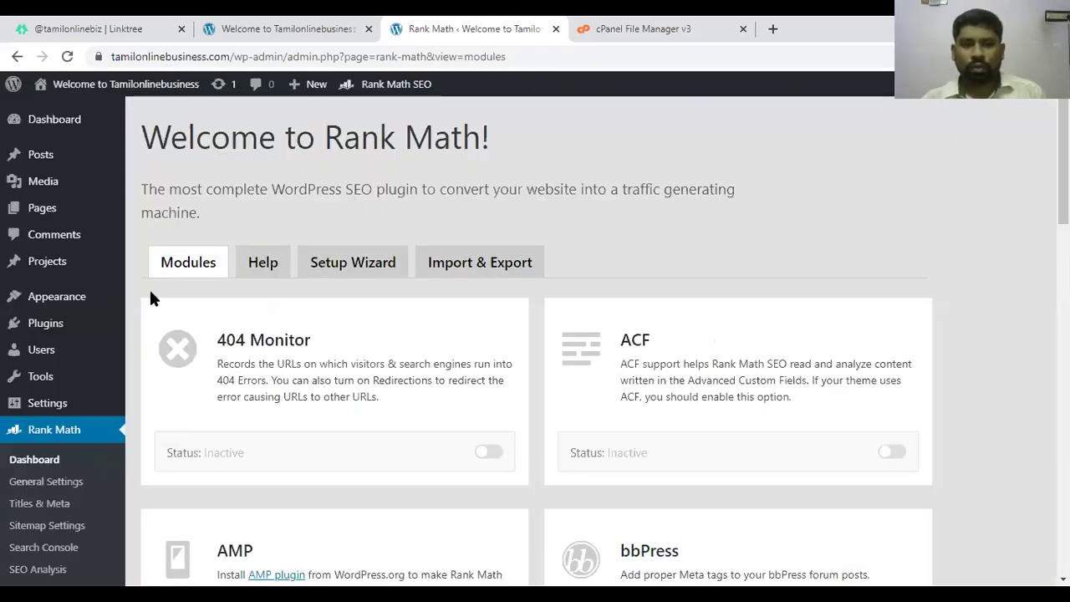
pyautogui.moveTo(53, 130)
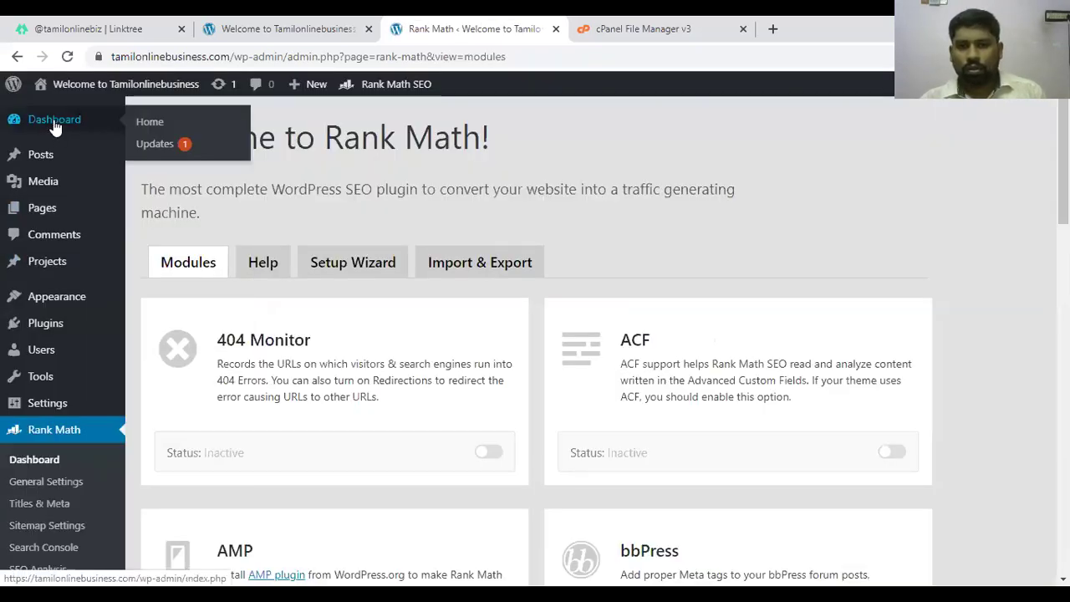
pyautogui.click(124, 133)
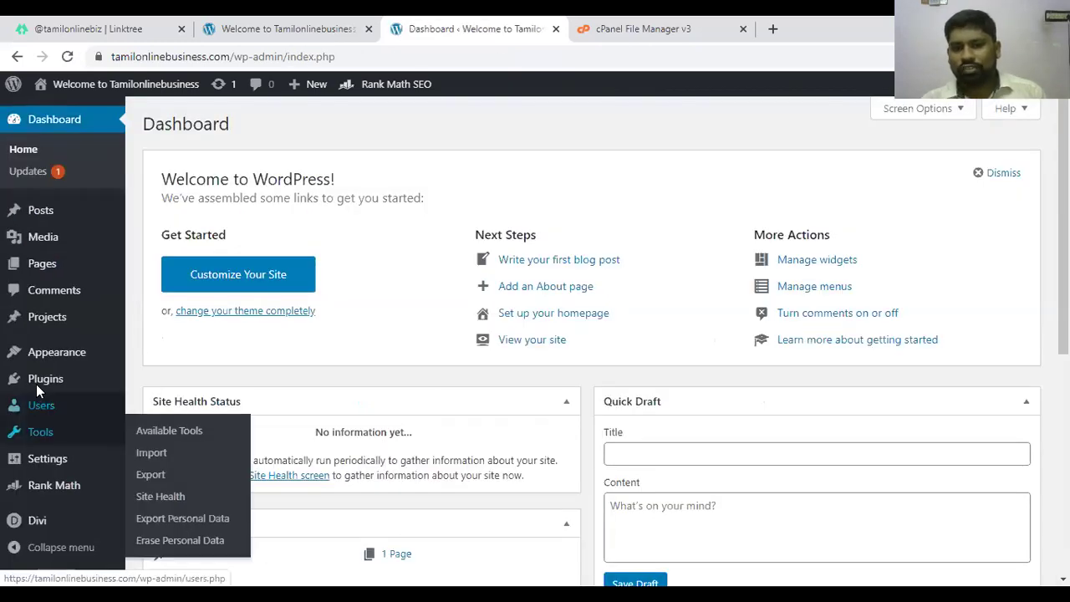
pyautogui.click(167, 386)
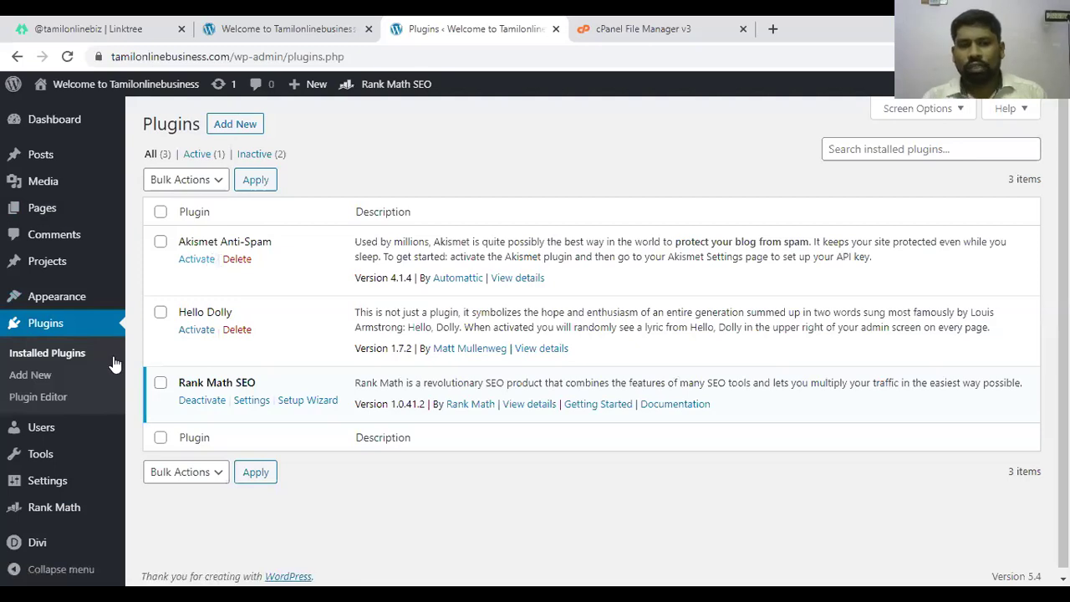
pyautogui.moveTo(55, 214)
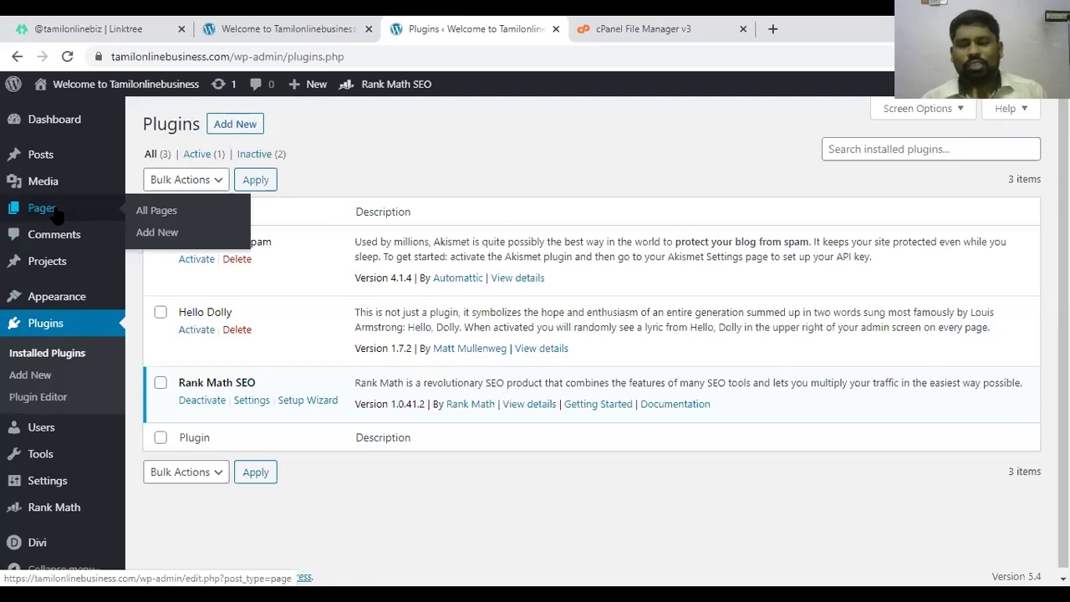
pyautogui.moveTo(1003, 84)
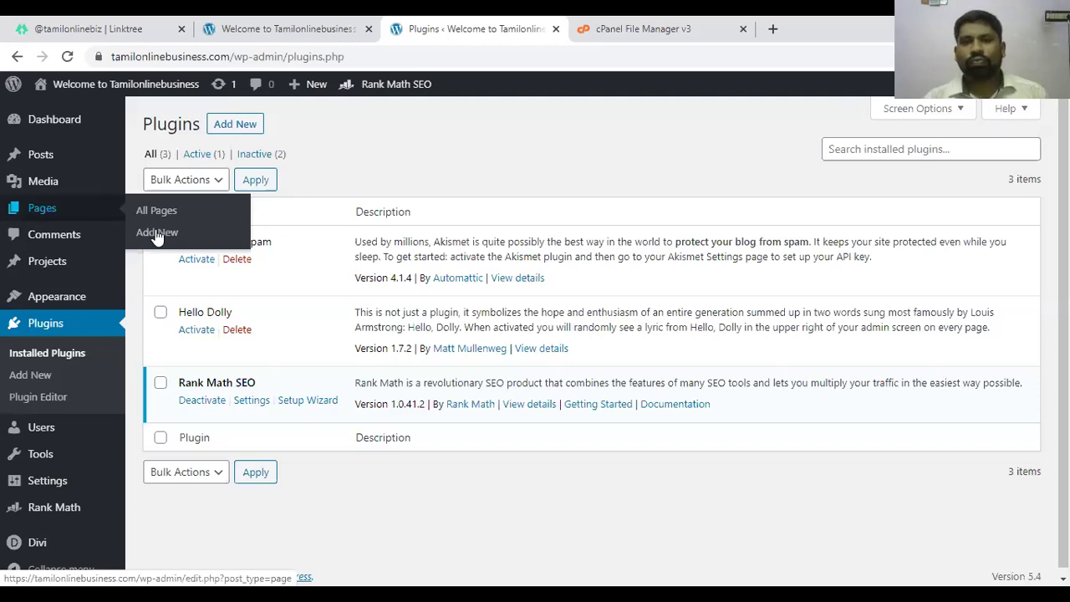
# Add a new page titled 'Home' and open it with the Divi Builder
pyautogui.click(157, 234)
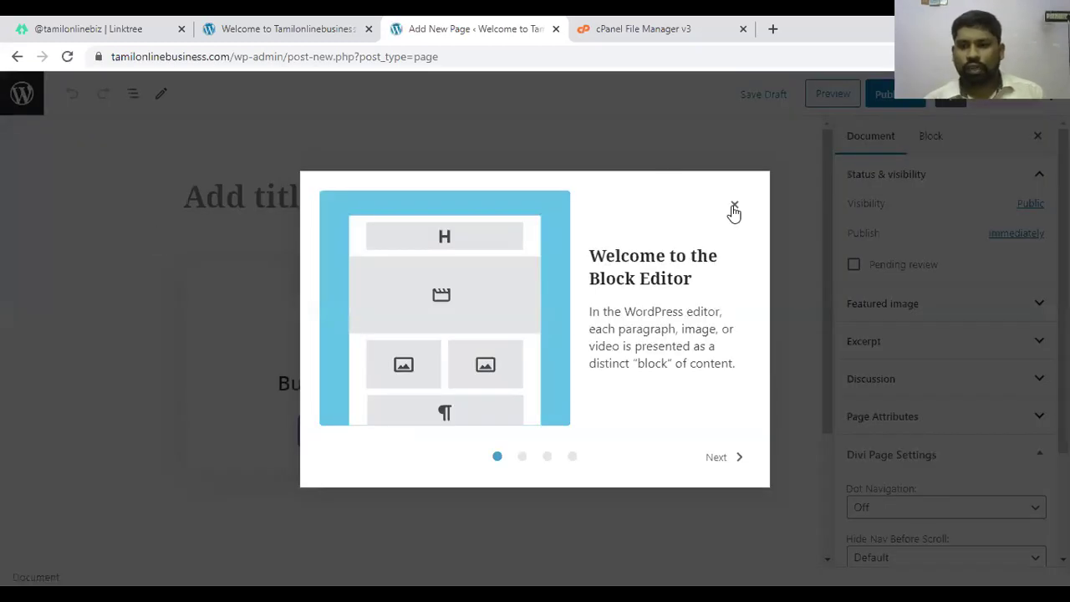
pyautogui.click(734, 209)
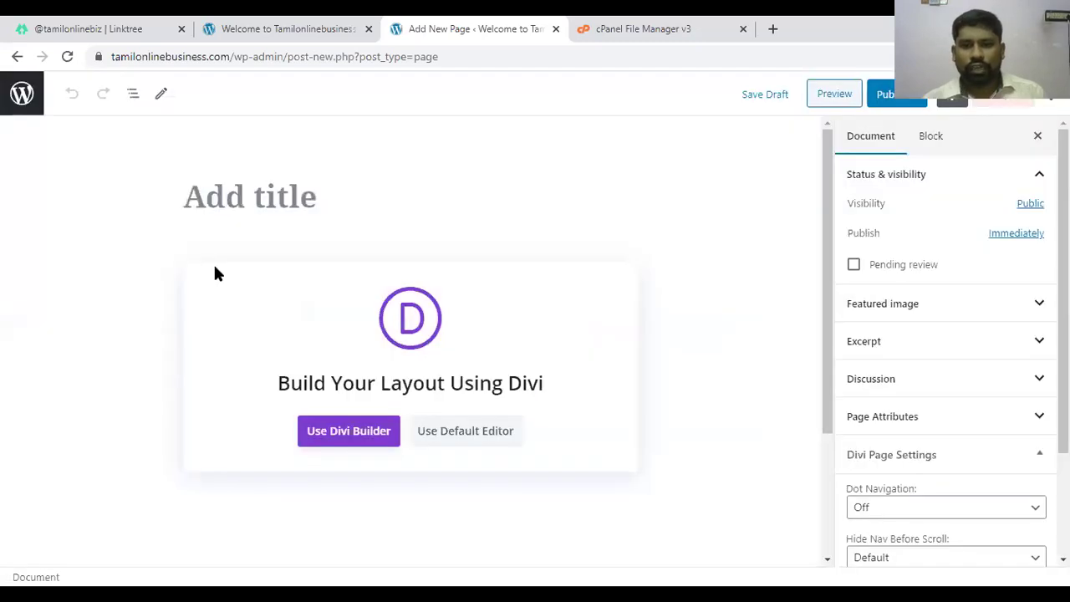
pyautogui.click(213, 202)
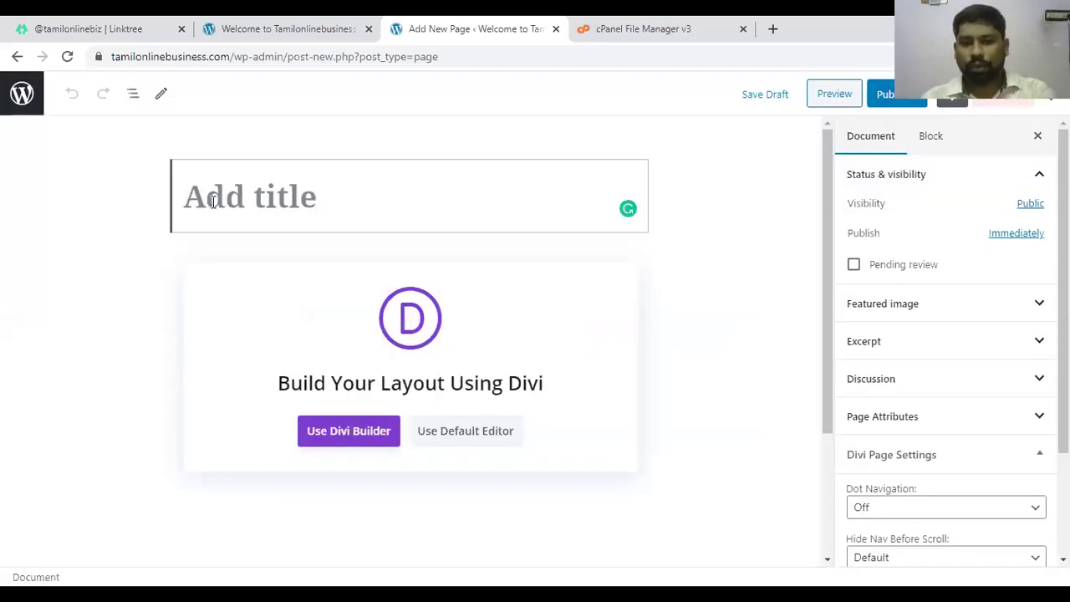
pyautogui.write('Home')
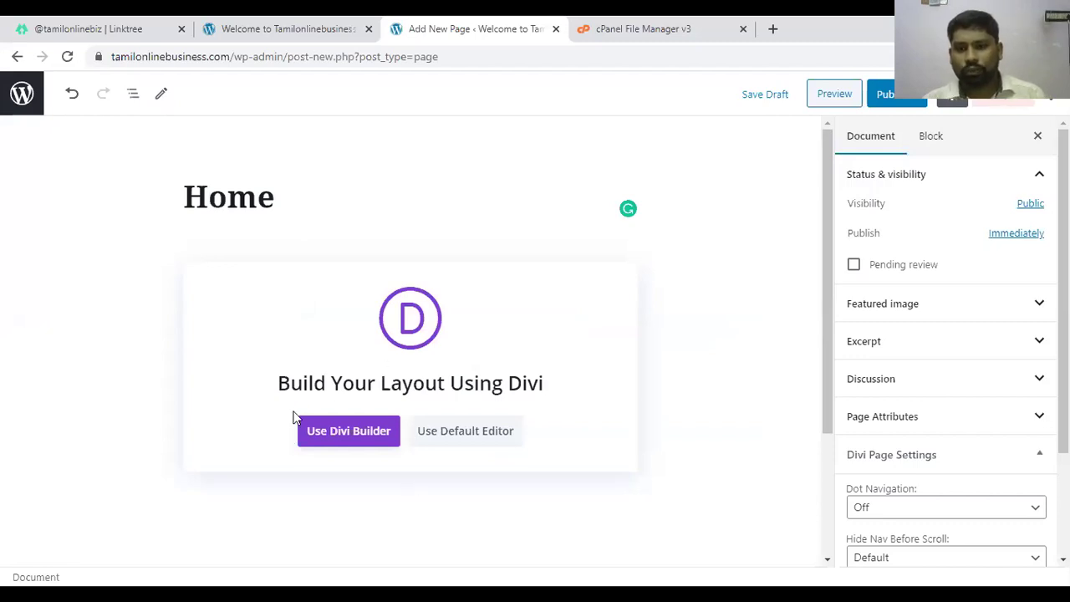
pyautogui.click(337, 430)
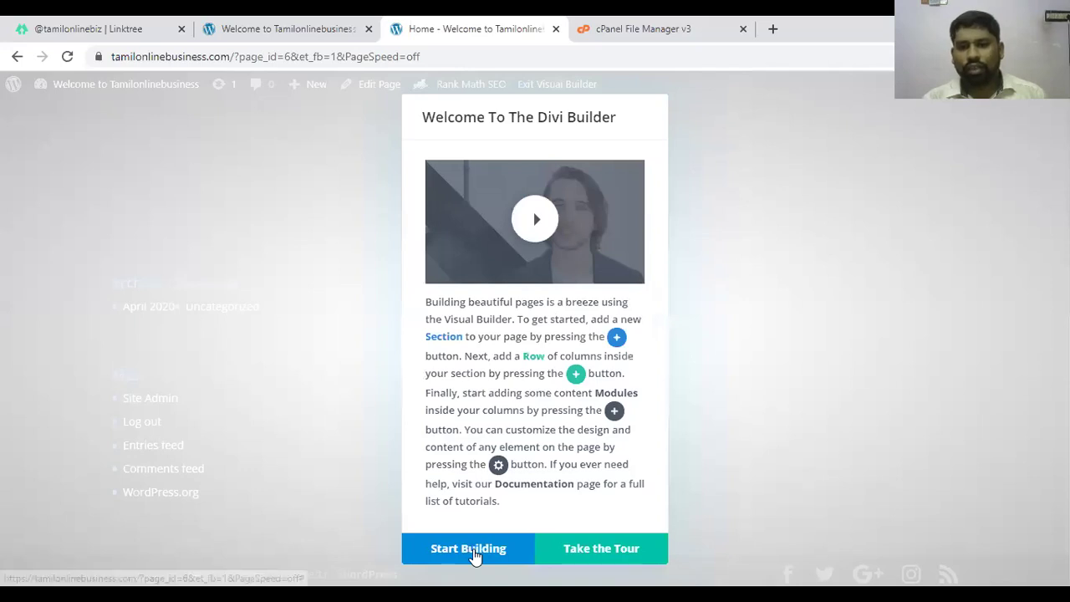
# Start building the Home page from scratch in the Divi visual builder
pyautogui.click(473, 552)
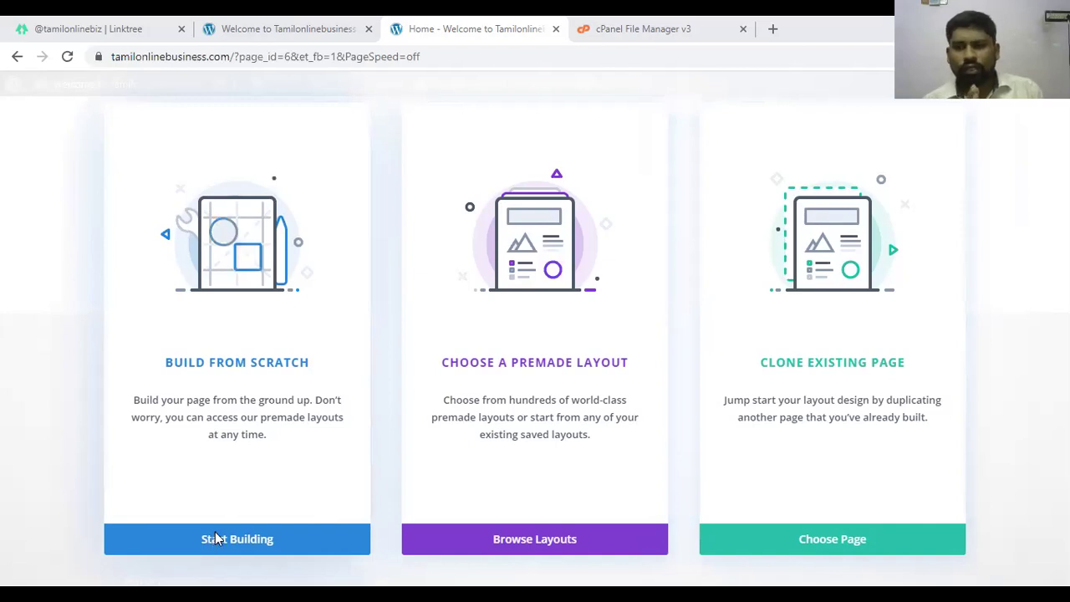
pyautogui.click(216, 539)
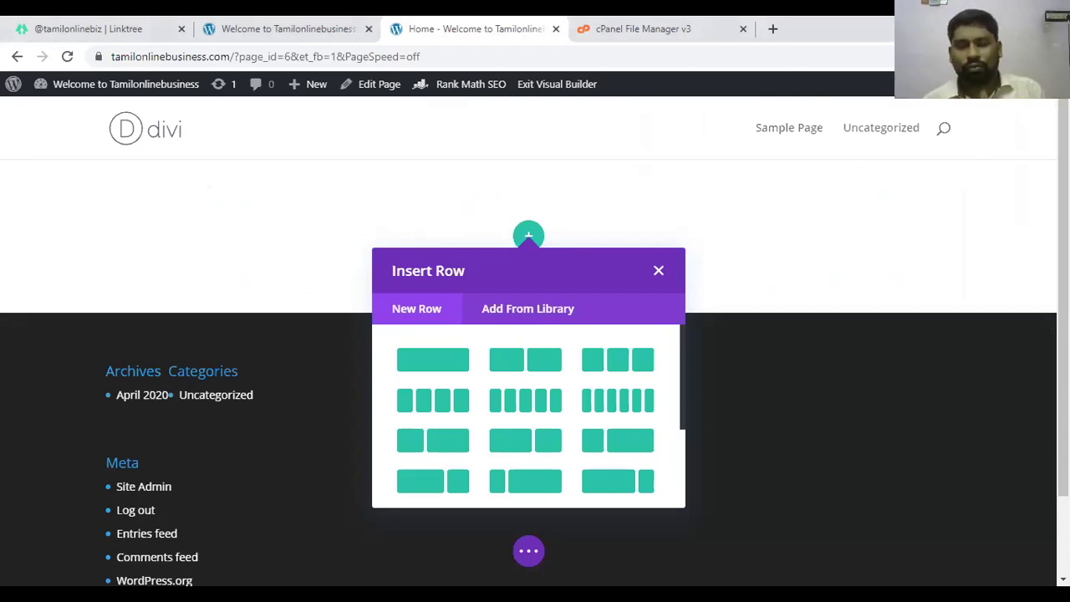
pyautogui.moveTo(987, 83)
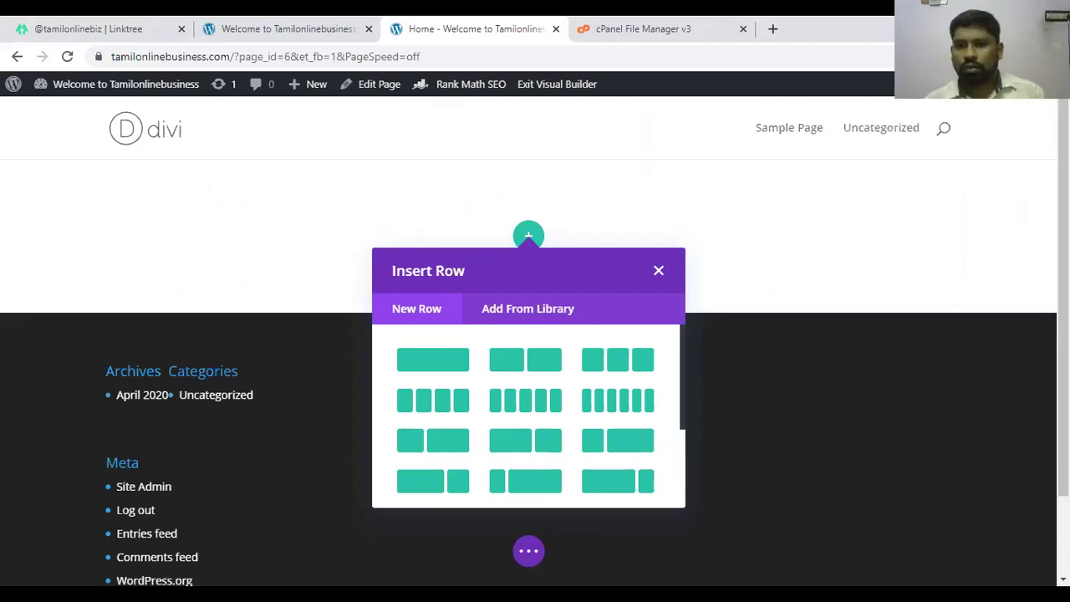
pyautogui.click(586, 34)
pyautogui.click(589, 51)
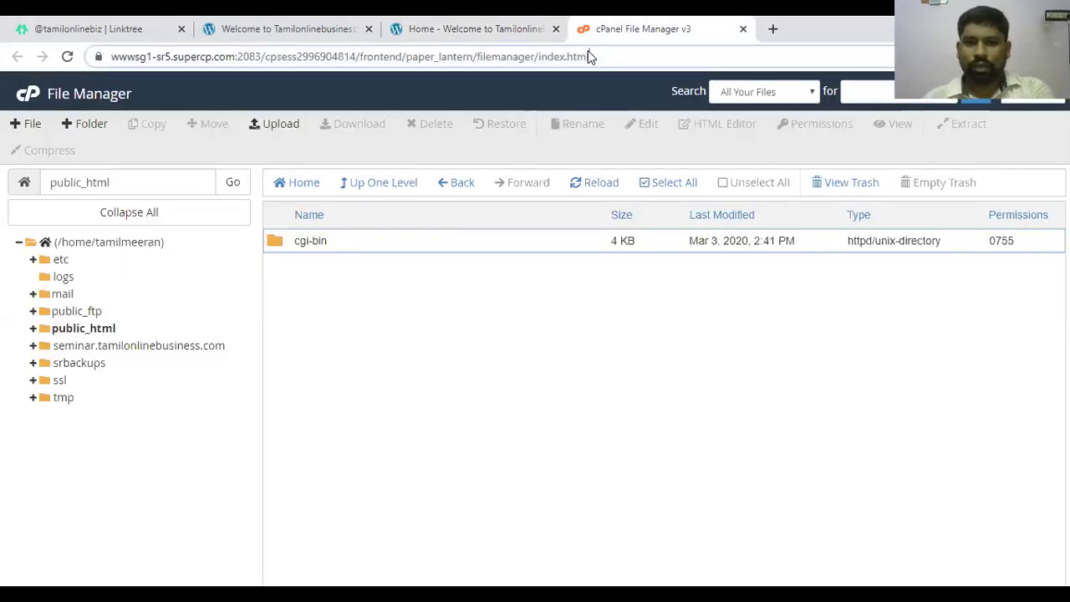
pyautogui.write('tamilonlinebiz.com')
pyautogui.press('Return')
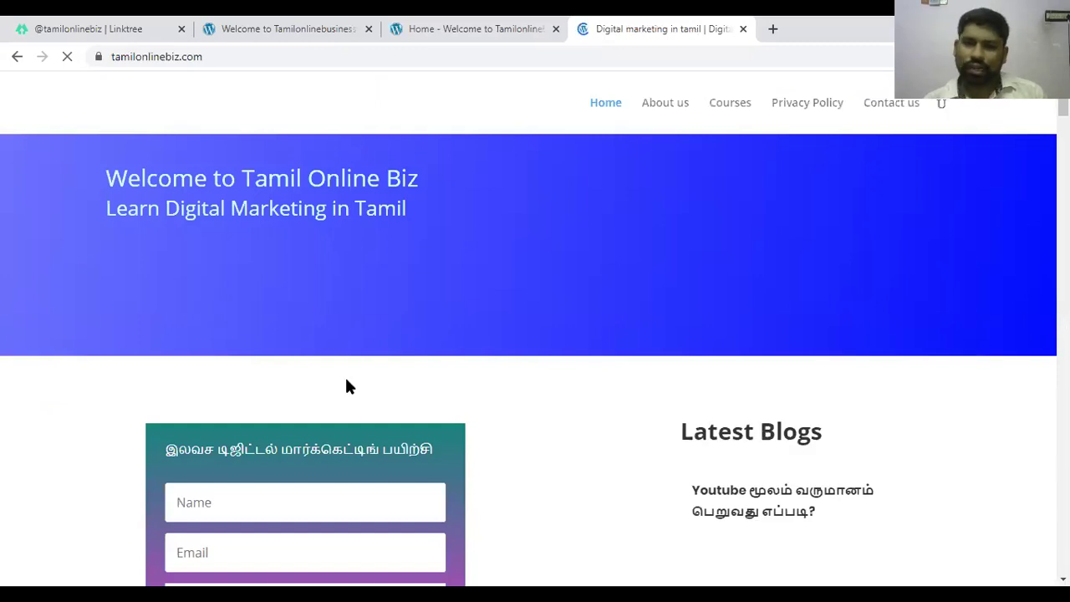
pyautogui.scroll(-1, 251, 335)
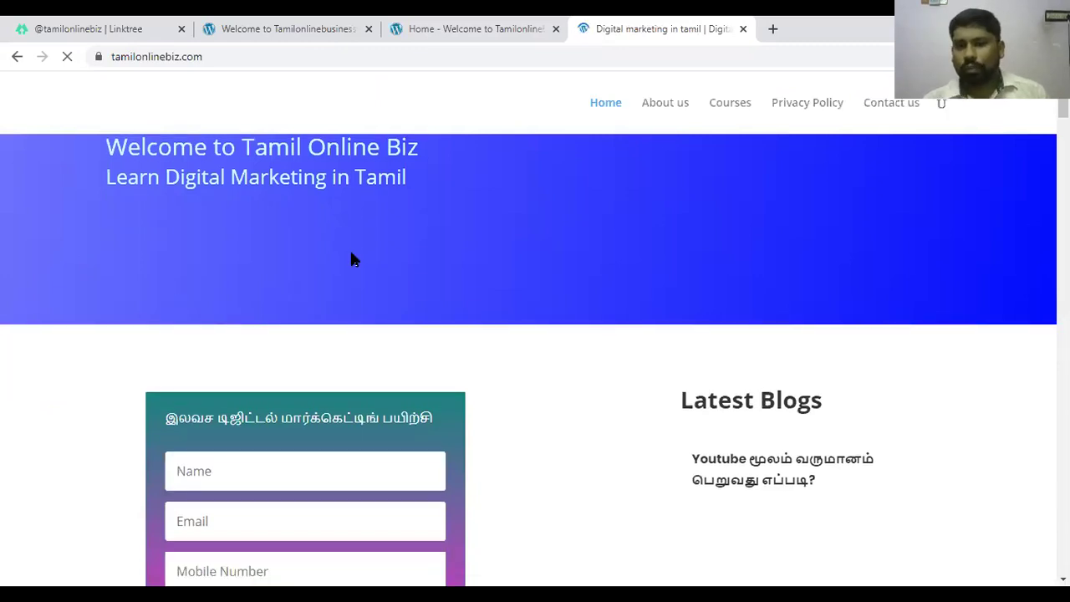
pyautogui.scroll(-3, 418, 226)
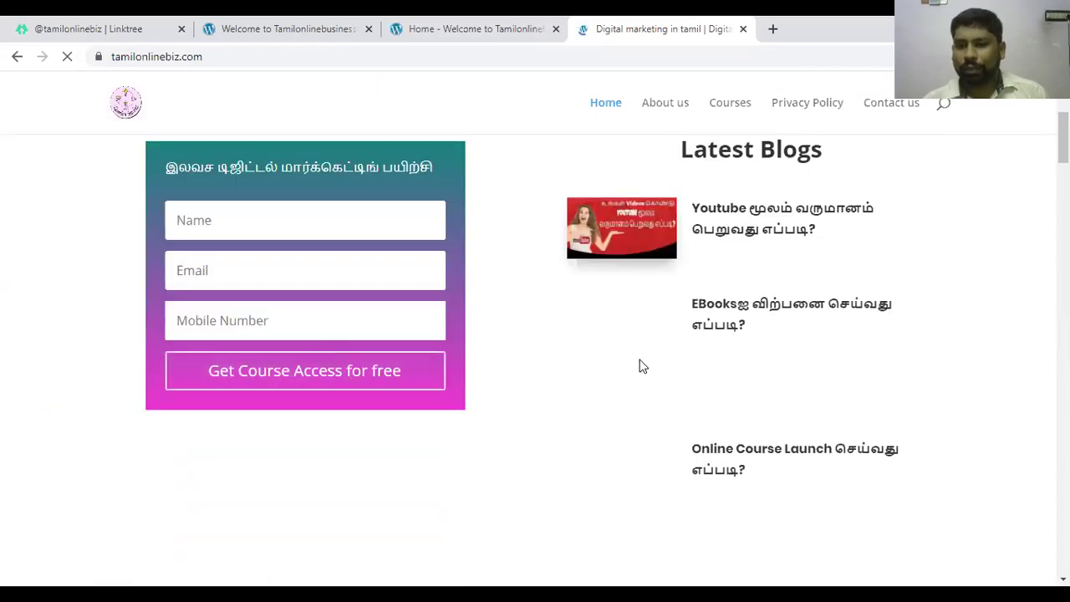
pyautogui.scroll(-5, 641, 364)
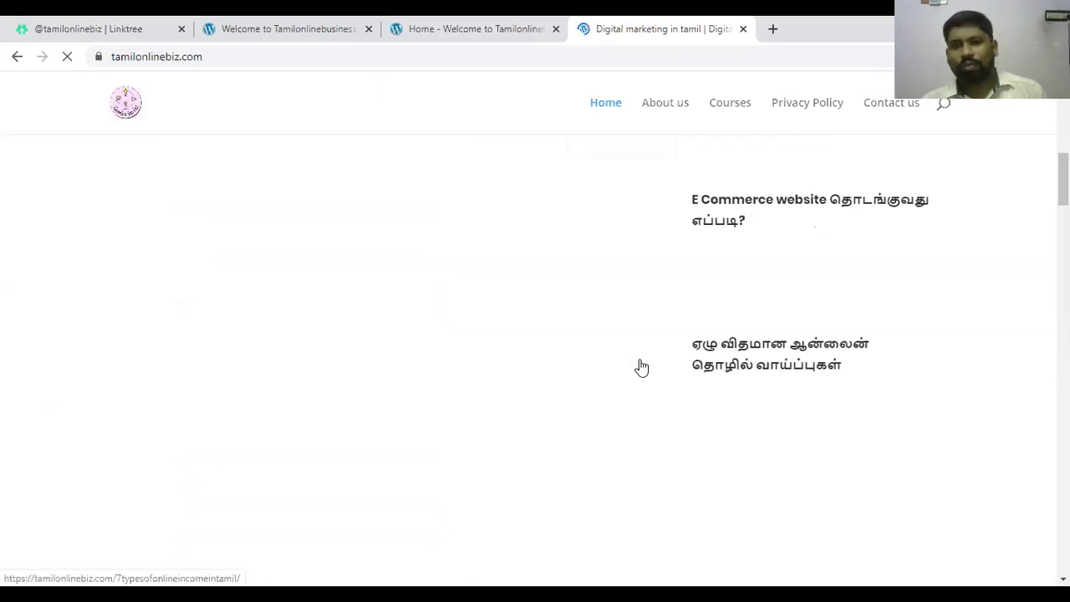
pyautogui.scroll(4, 640, 366)
pyautogui.scroll(4, 639, 360)
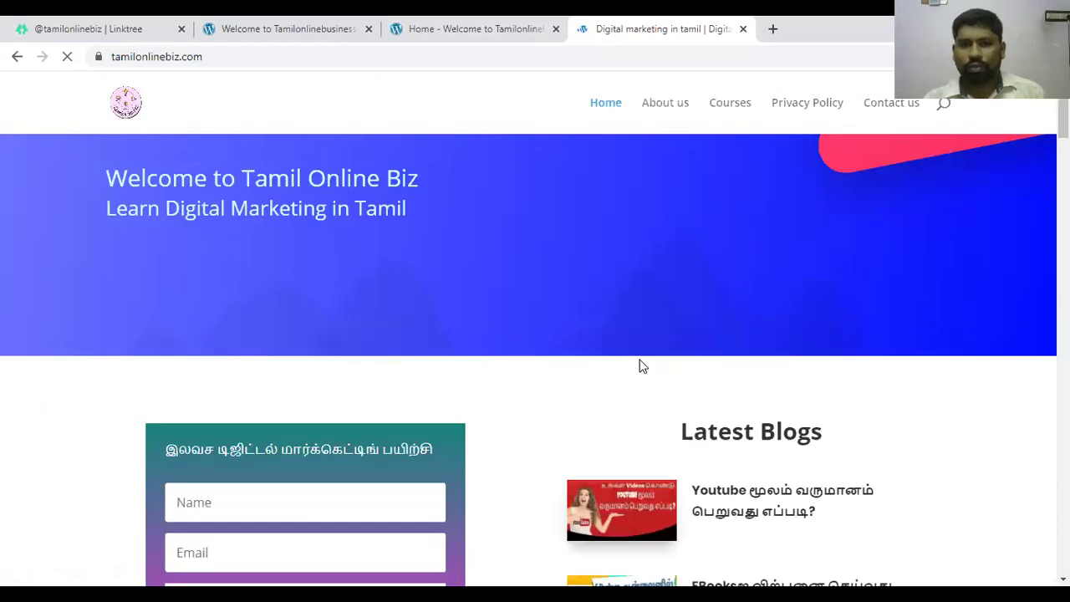
pyautogui.click(425, 28)
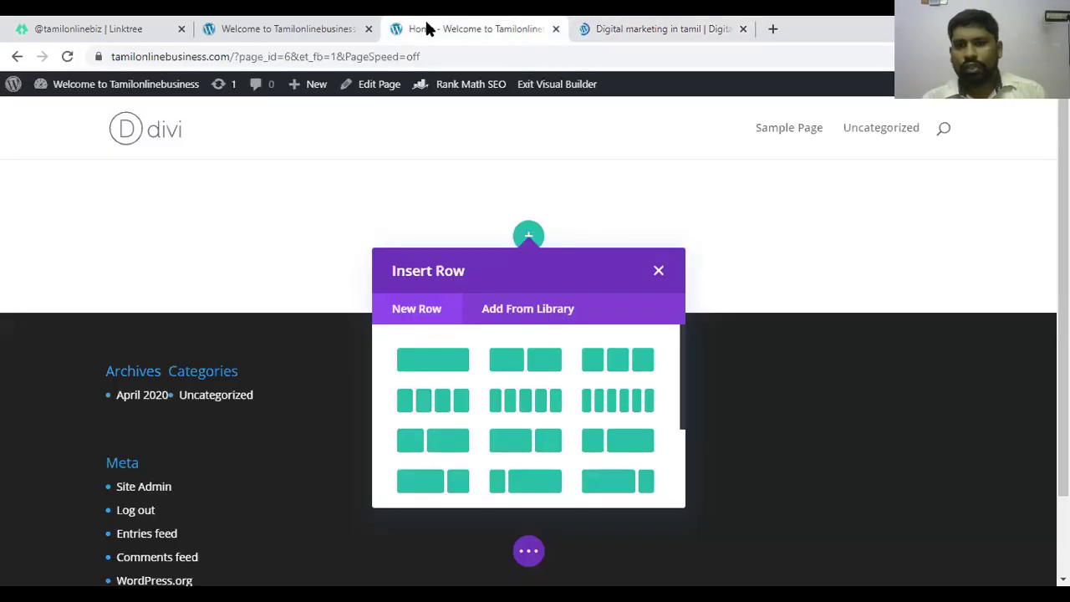
pyautogui.hotkey('ctrl', 'Tab')
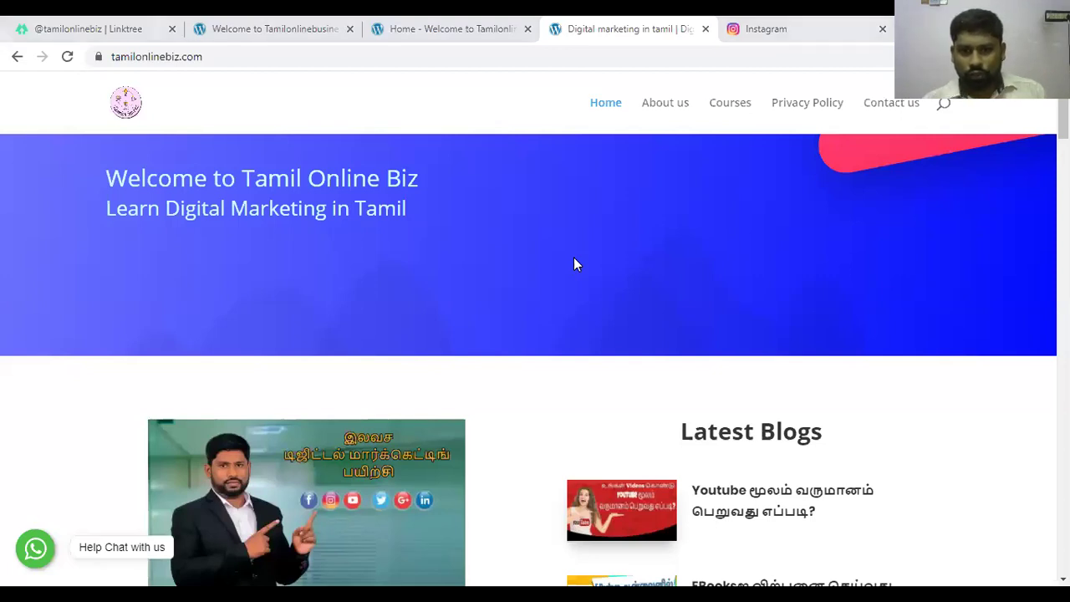
pyautogui.hotkey('ctrl', 'shift', 'Tab')
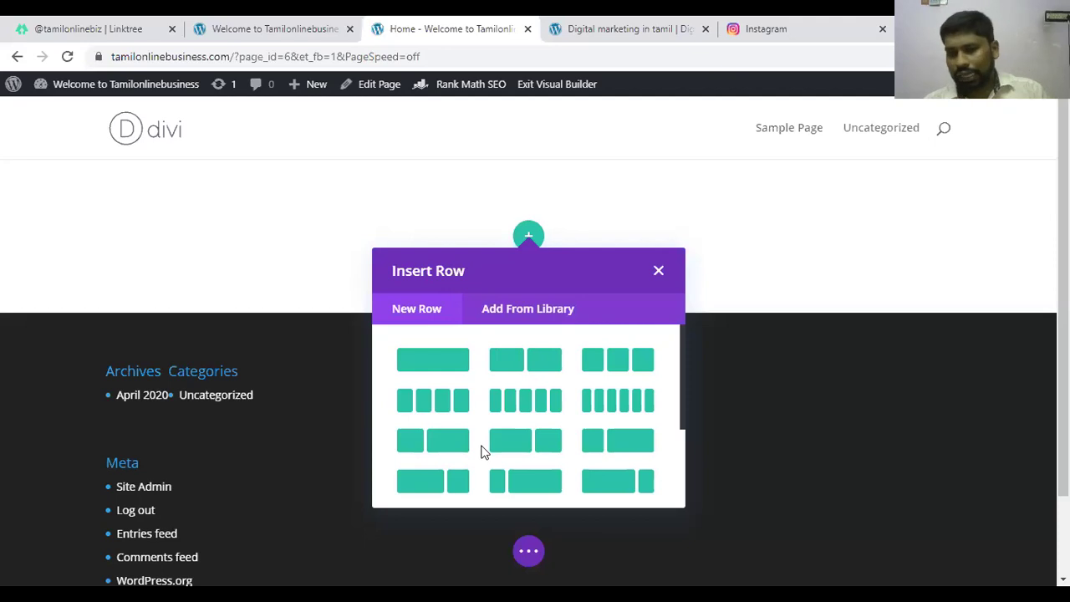
# Add a single-column row to the Home page and insert a Slider module into it
pyautogui.click(683, 450)
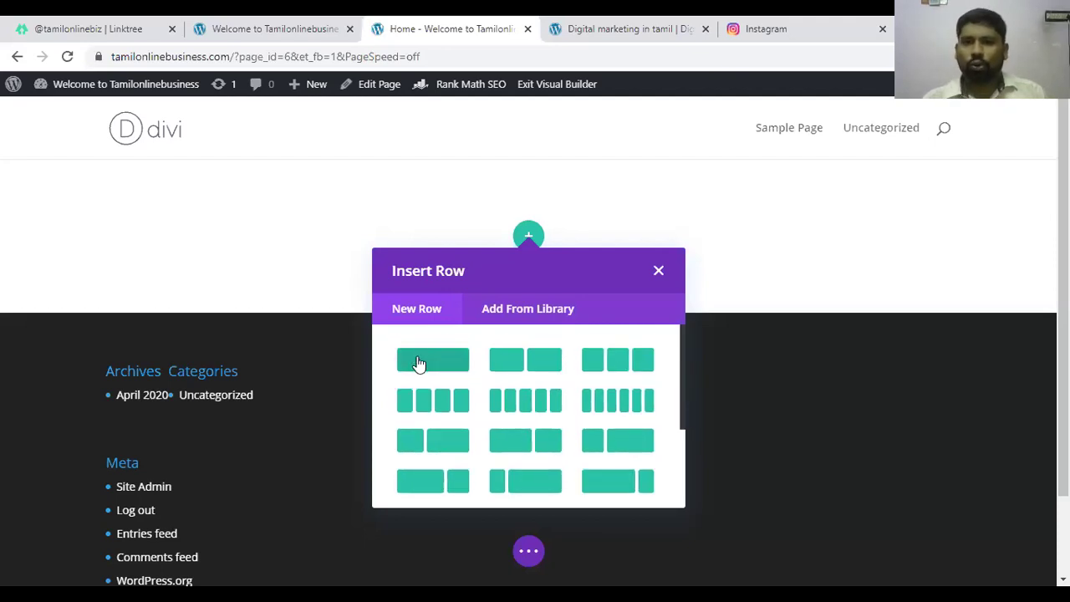
pyautogui.click(419, 358)
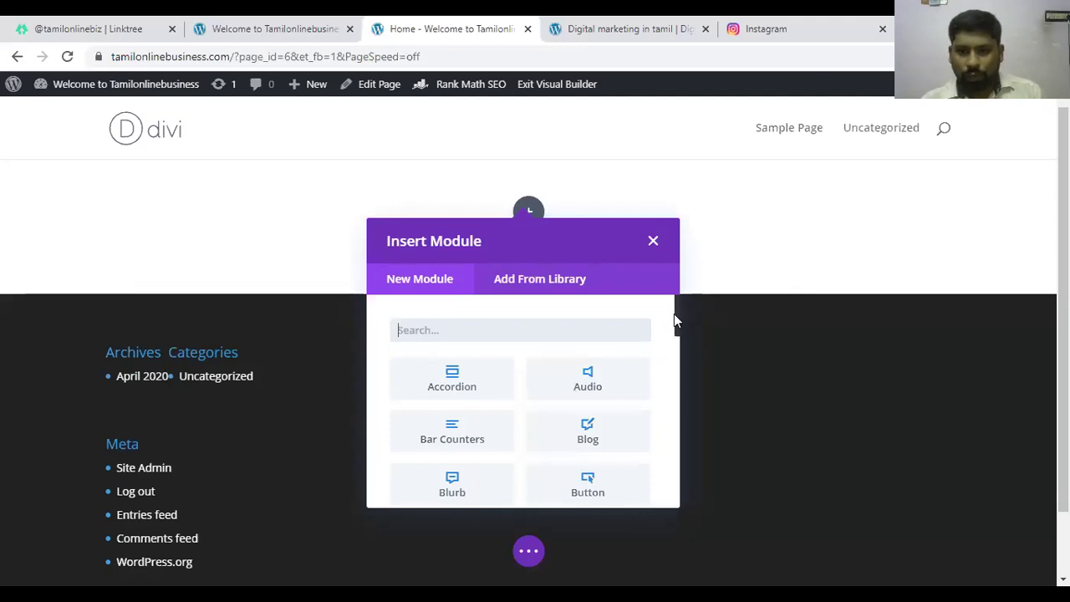
pyautogui.scroll(-4, 676, 352)
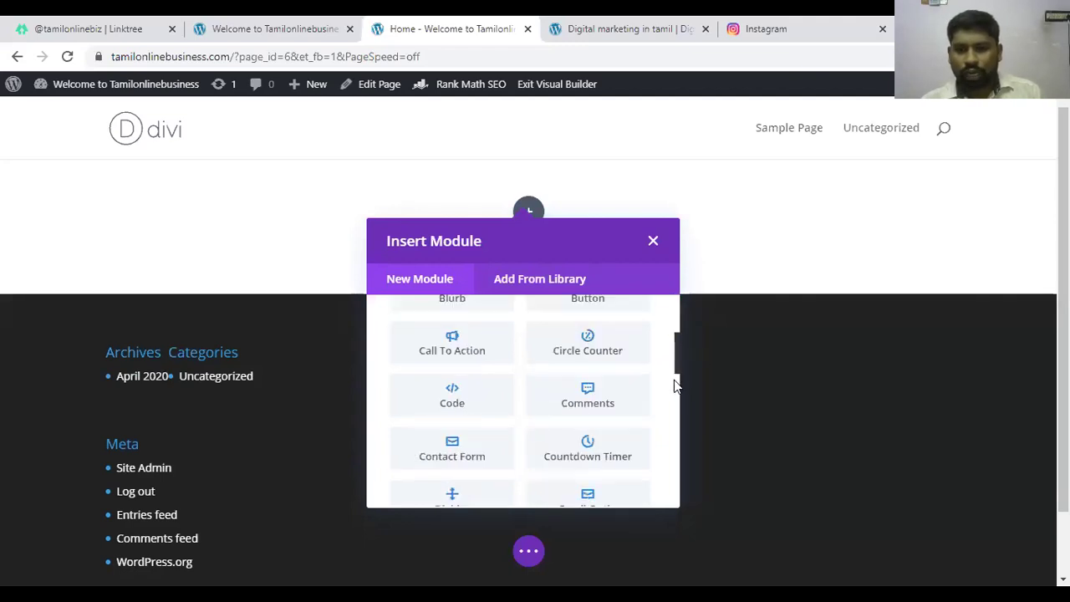
pyautogui.scroll(-2, 675, 393)
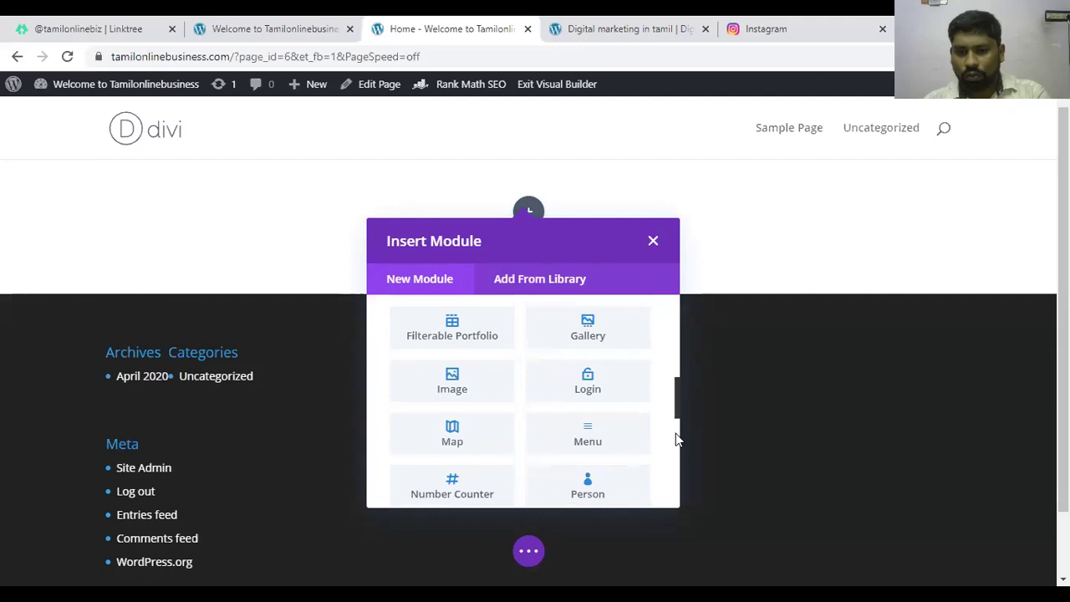
pyautogui.scroll(-5, 675, 439)
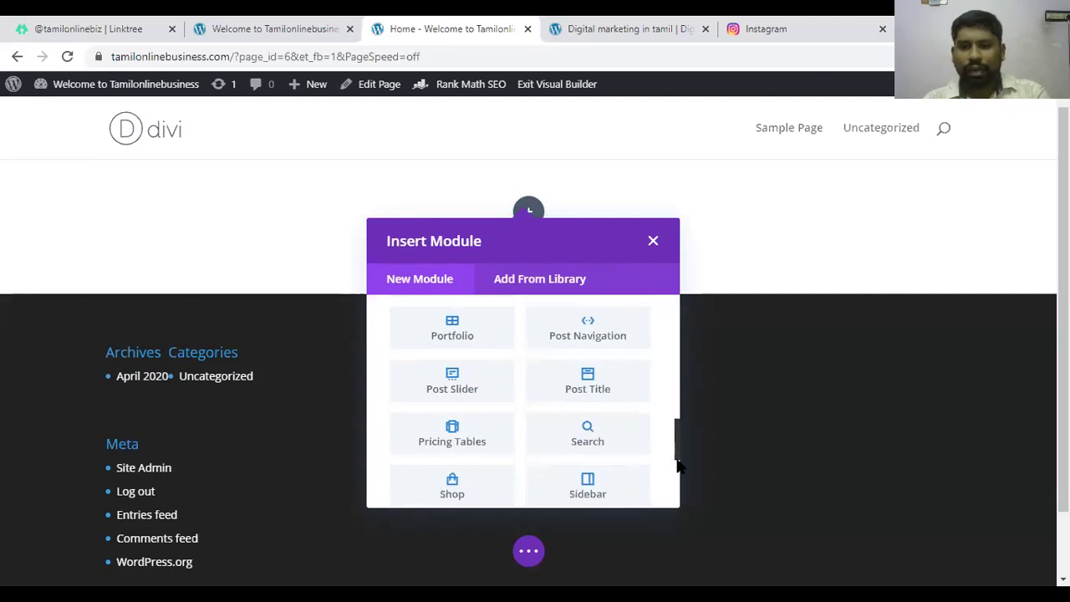
pyautogui.scroll(-2, 679, 467)
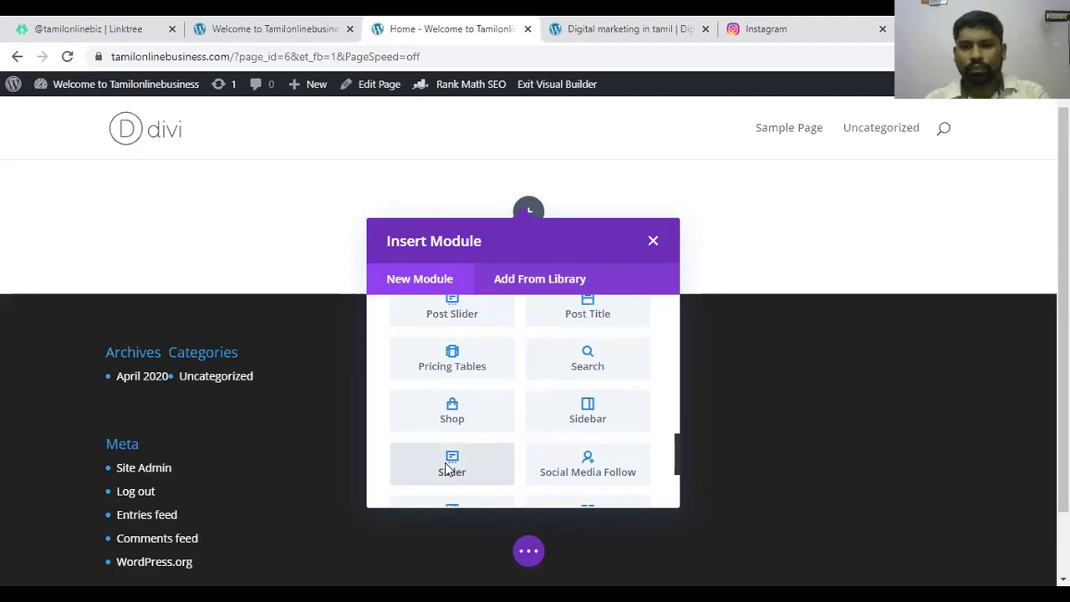
pyautogui.click(447, 470)
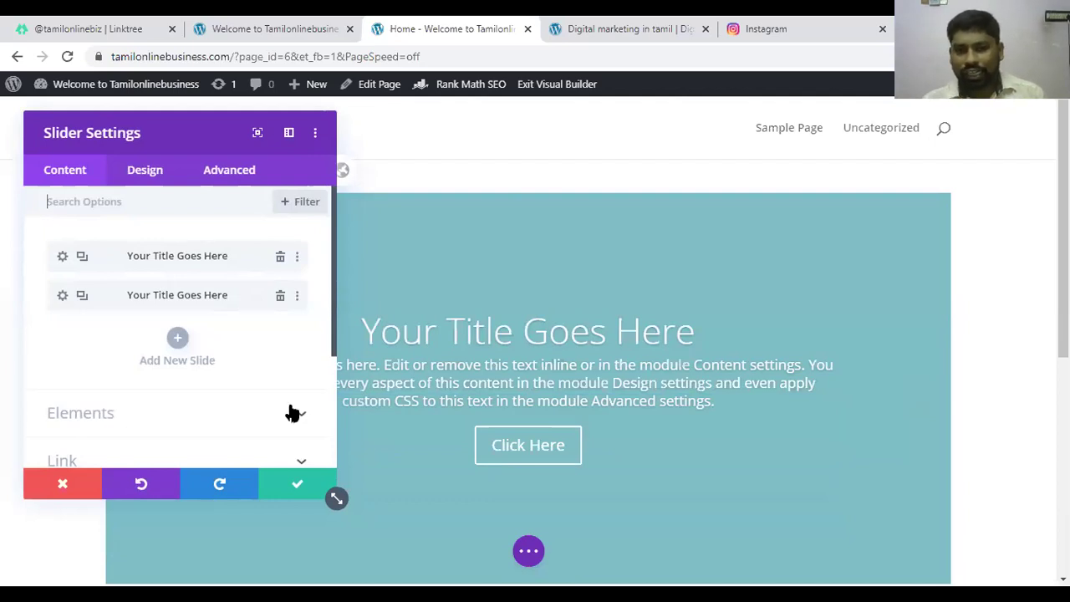
# Duplicate and delete slides so the slider is left with two slides
pyautogui.click(82, 296)
pyautogui.click(82, 297)
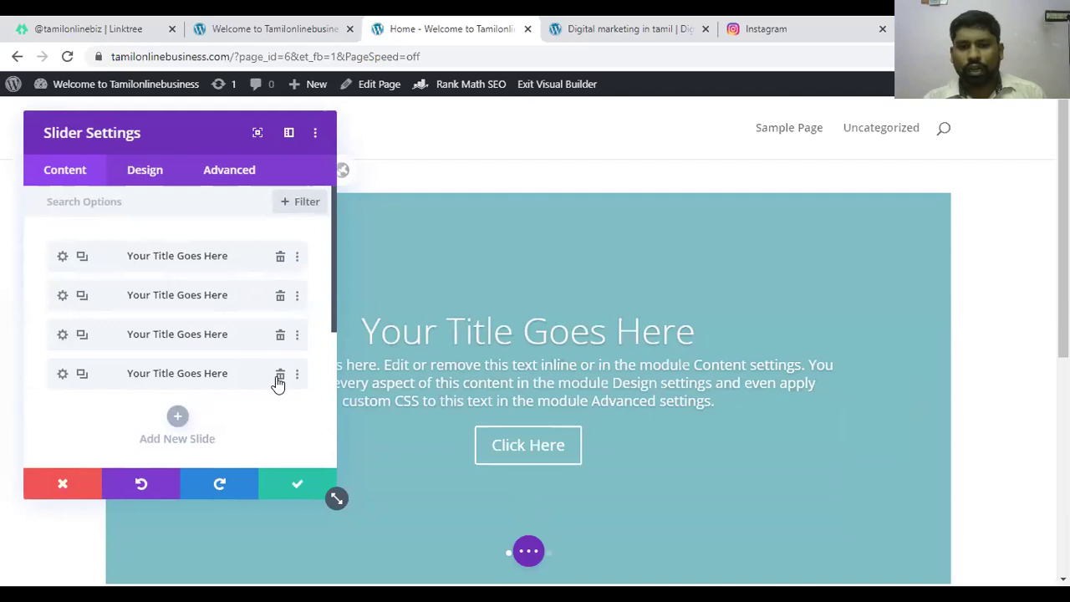
pyautogui.click(278, 343)
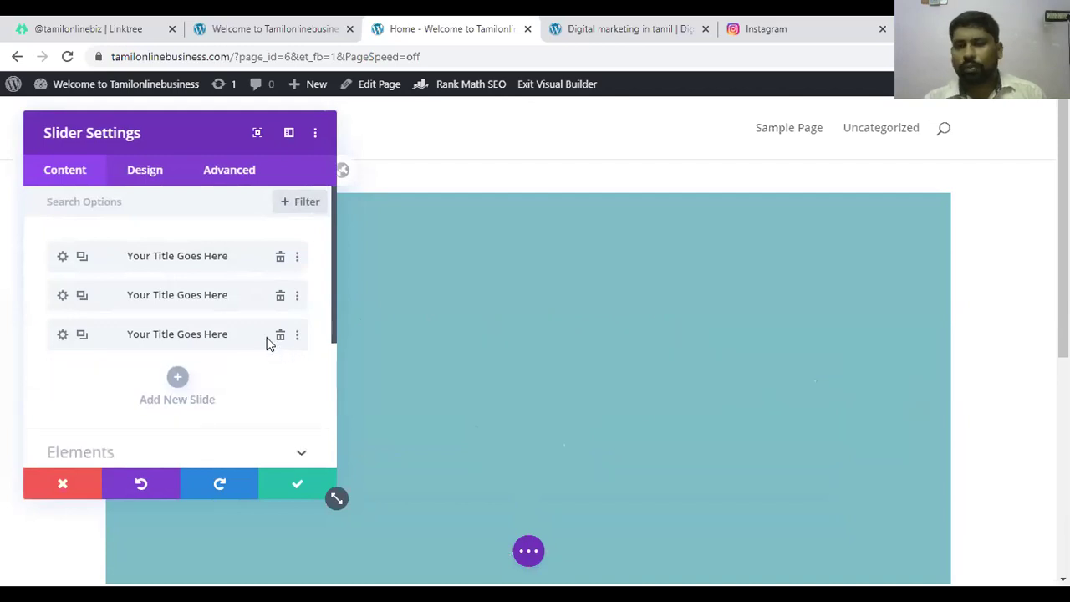
pyautogui.click(269, 338)
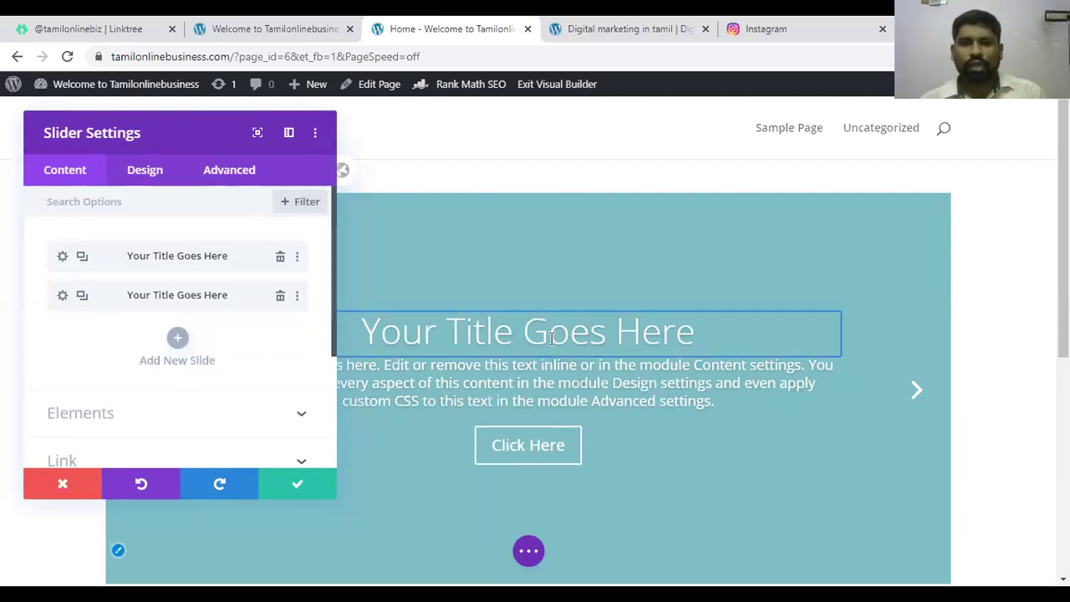
# Title the first slide 'Welcome Digital Marketing Class' and clear its button label
pyautogui.click(62, 257)
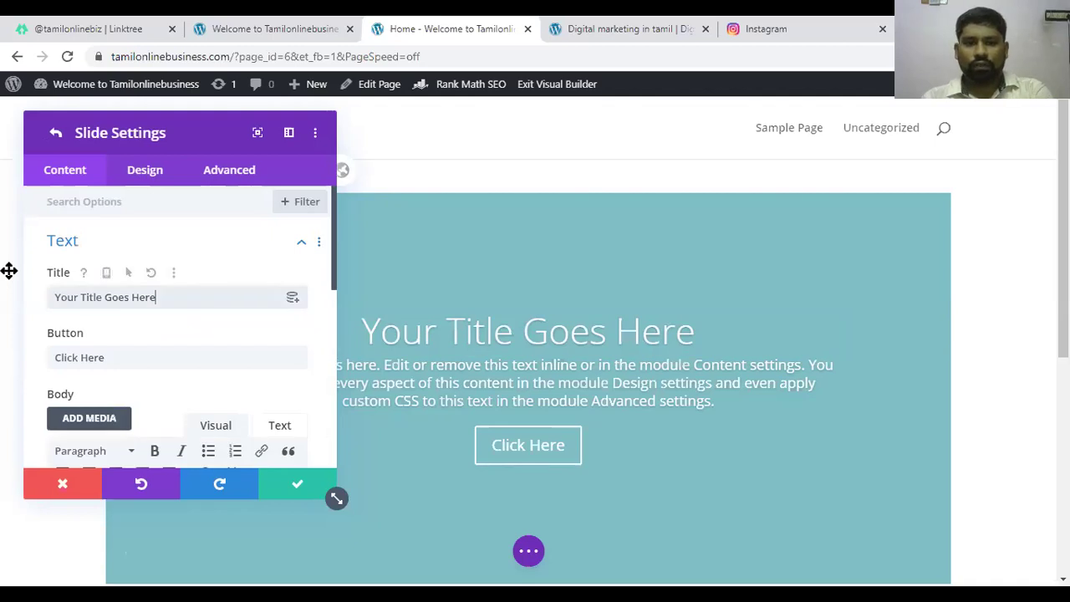
pyautogui.hotkey('ctrl', 'a')
pyautogui.write('Welcome Digit')
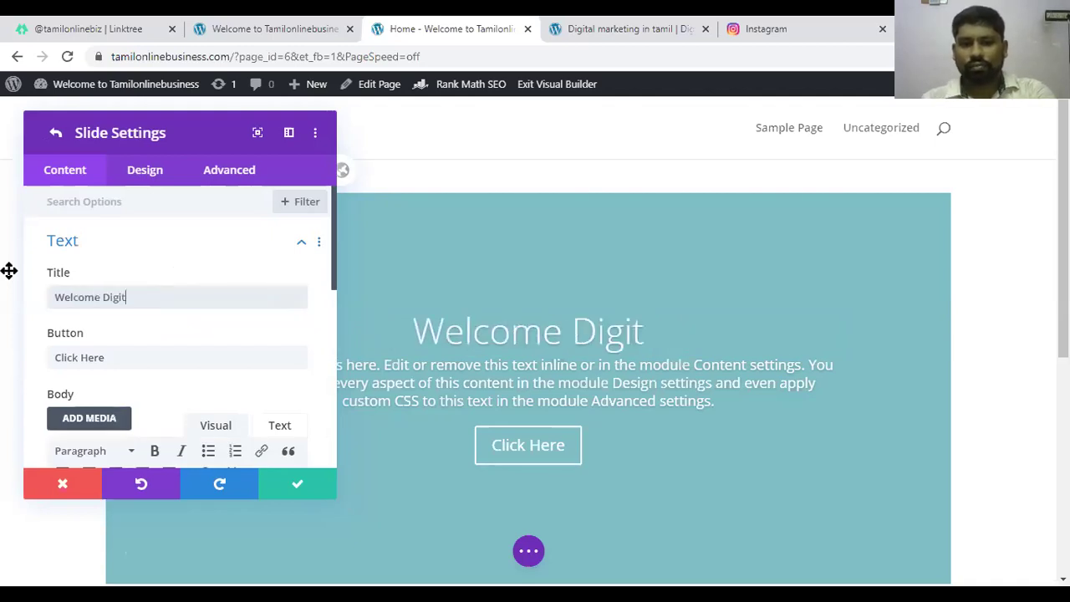
pyautogui.write('al Marketing ')
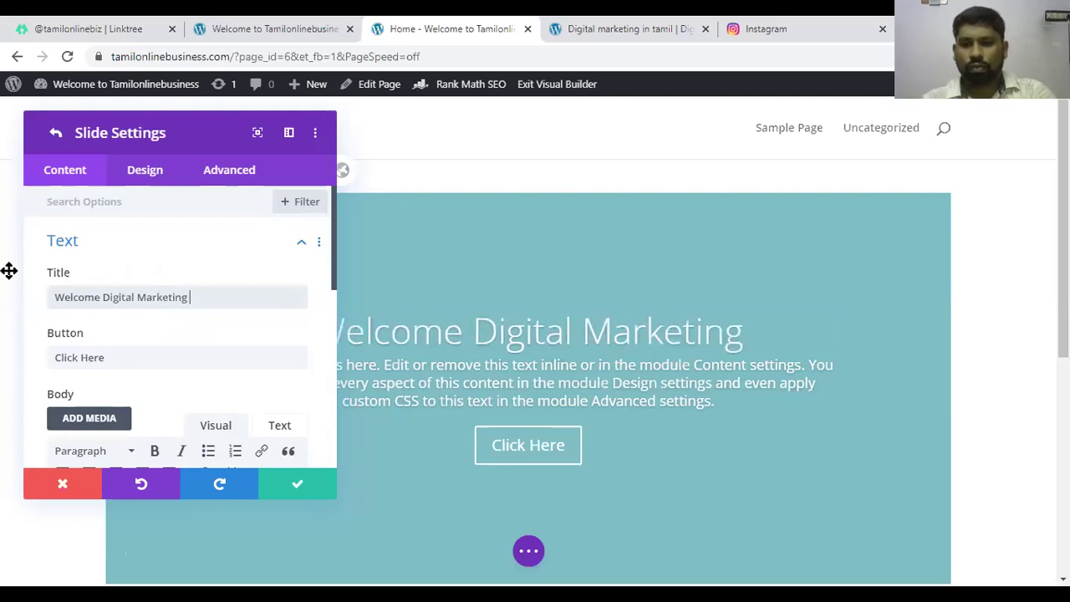
pyautogui.write('Class')
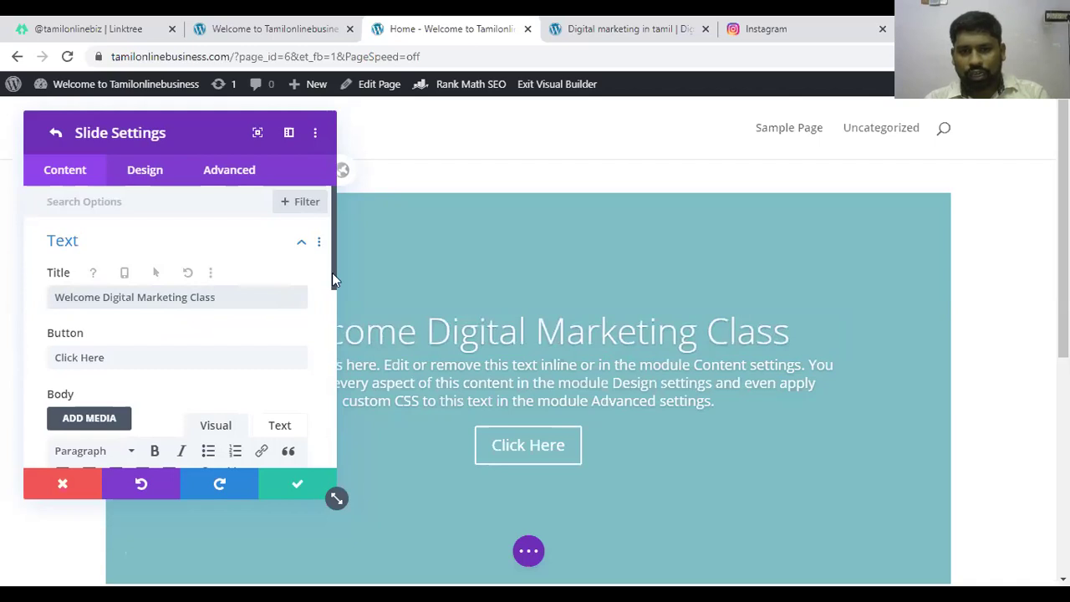
pyautogui.doubleClick(199, 363)
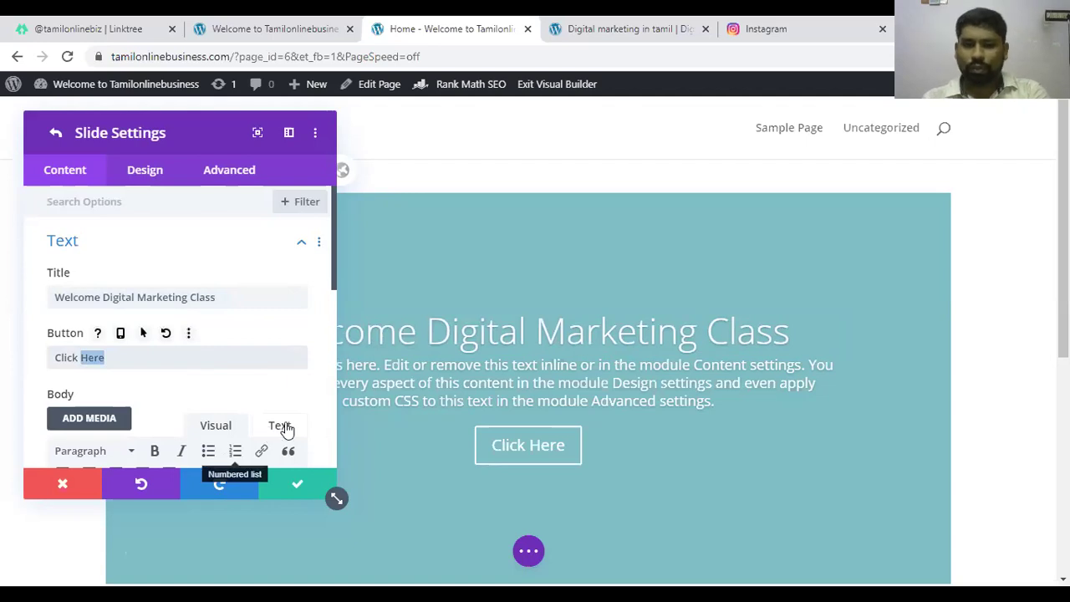
pyautogui.hotkey('ctrl', 'a')
pyautogui.press('BackSpace')
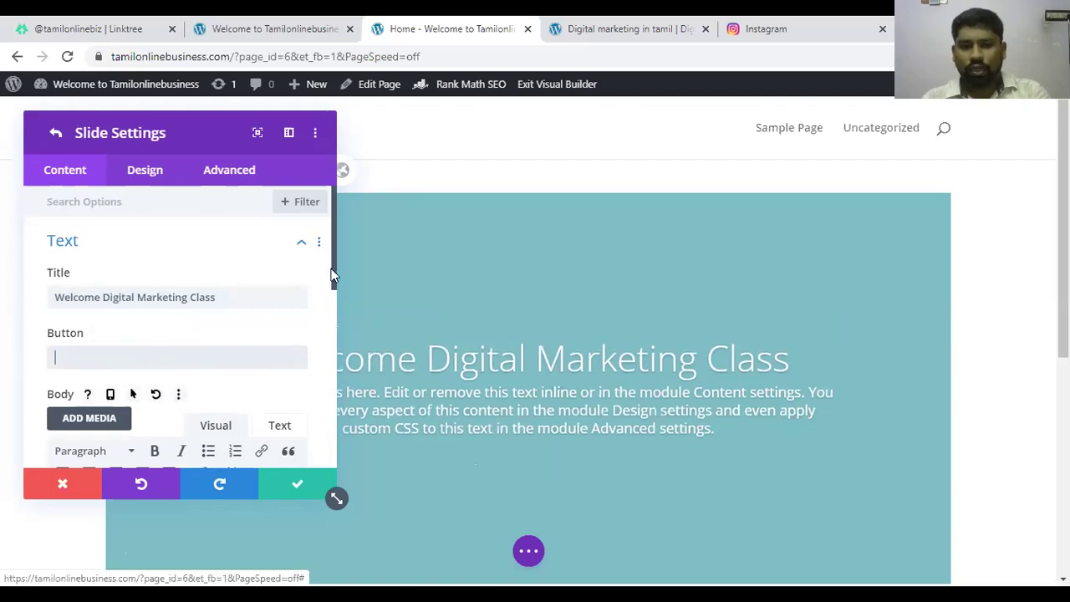
# Replace the slide body text with 'We are Providing are Digital Marketing Class'
pyautogui.scroll(-1, 333, 311)
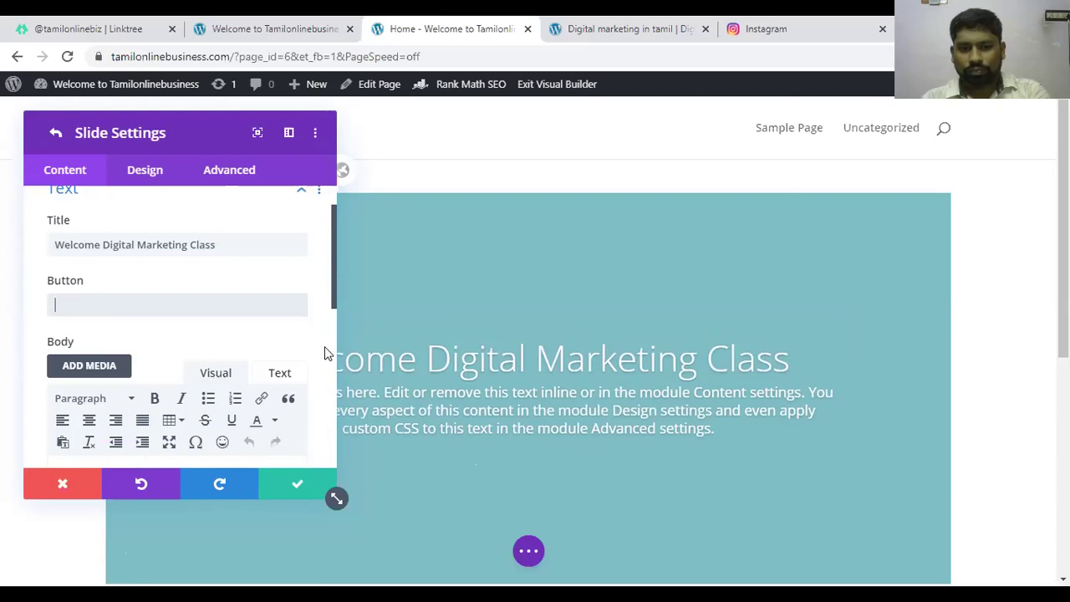
pyautogui.scroll(-2, 276, 364)
pyautogui.click(264, 367)
pyautogui.hotkey('ctrl', 'a')
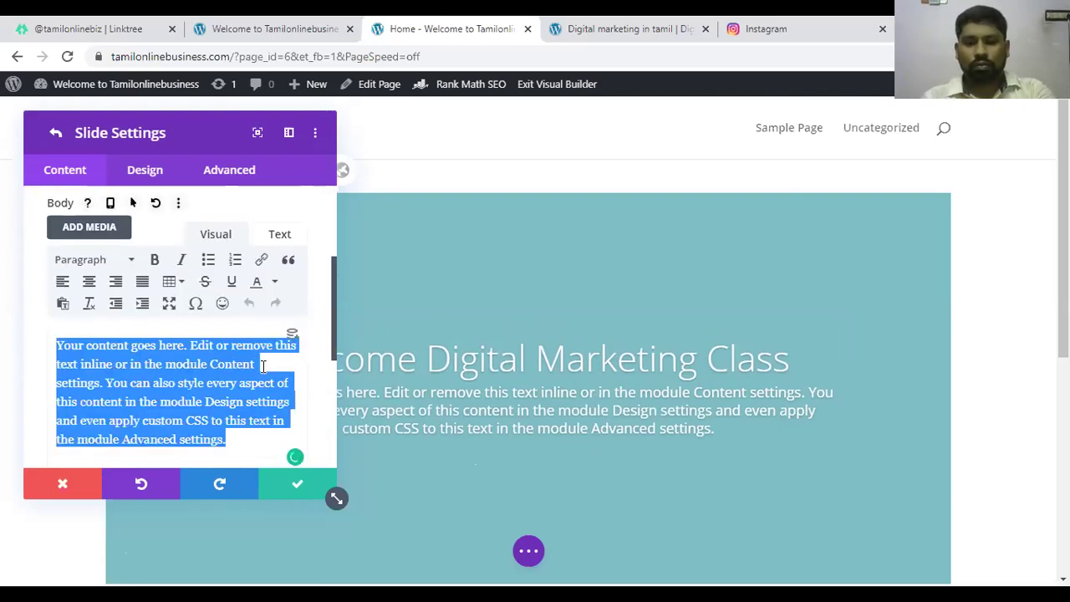
pyautogui.press('BackSpace')
pyautogui.write('We')
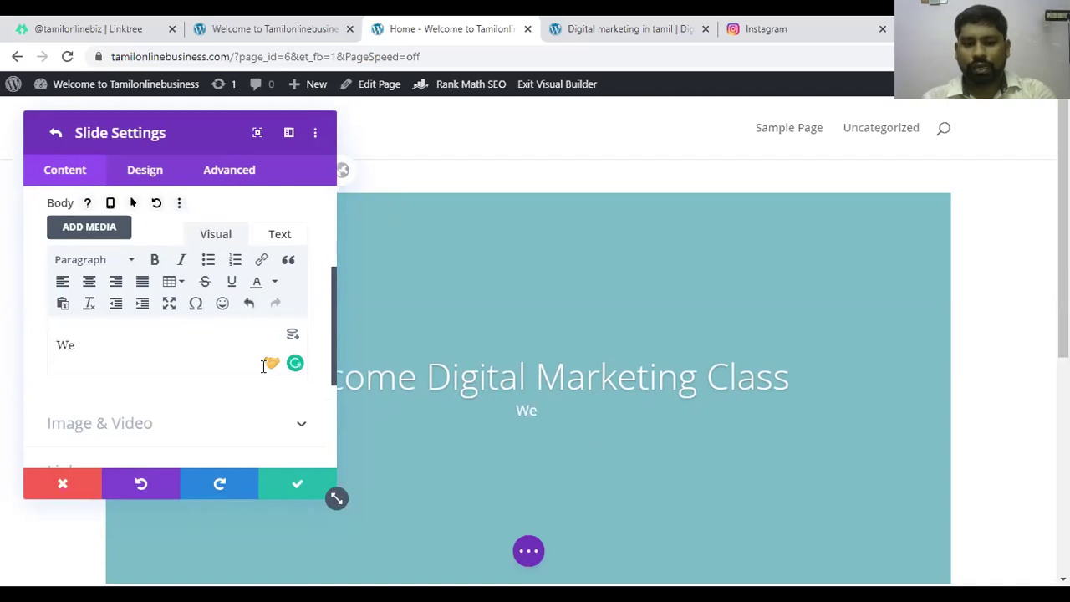
pyautogui.write(' are Providing ')
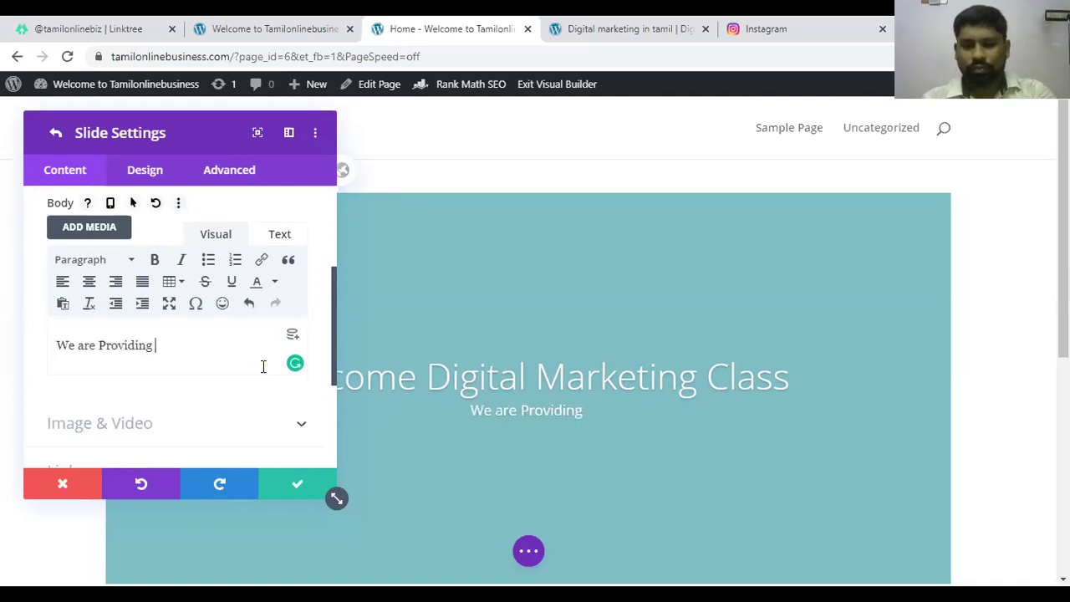
pyautogui.write('are Dig')
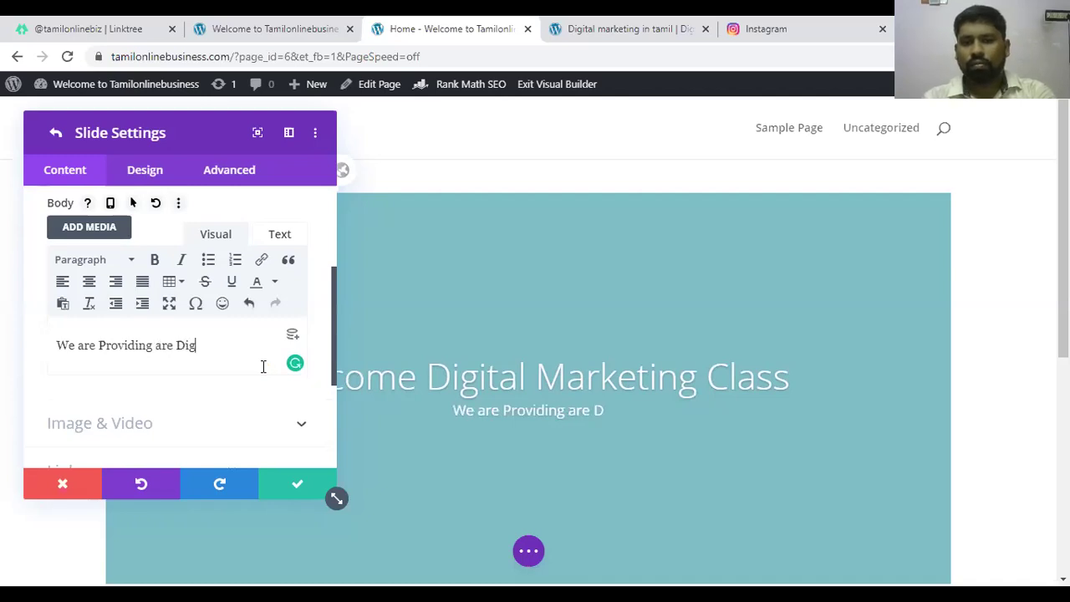
pyautogui.write('ital Marketing Cl')
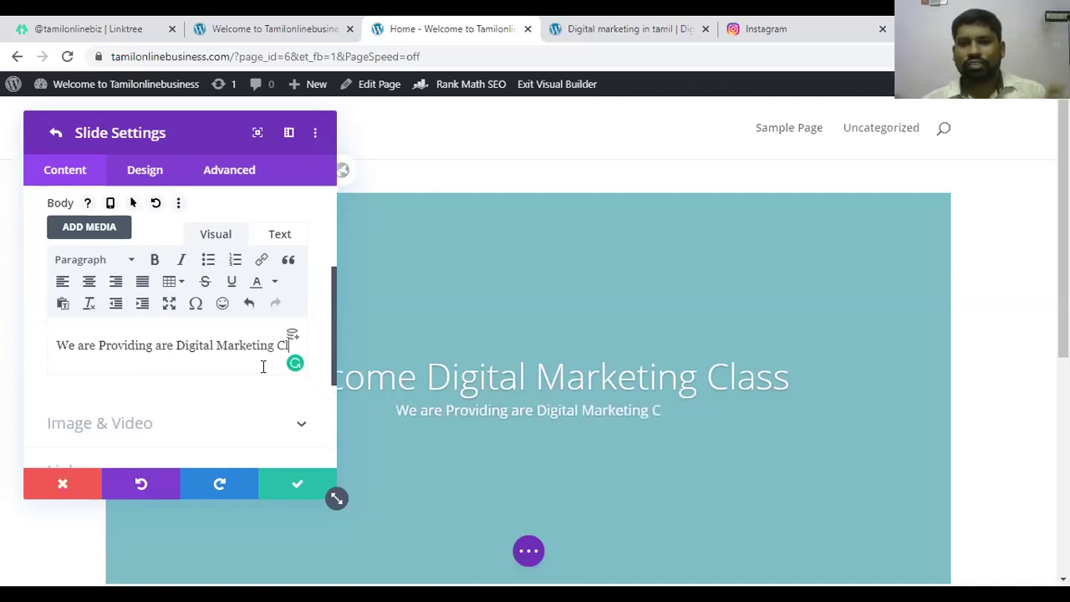
pyautogui.write('ass')
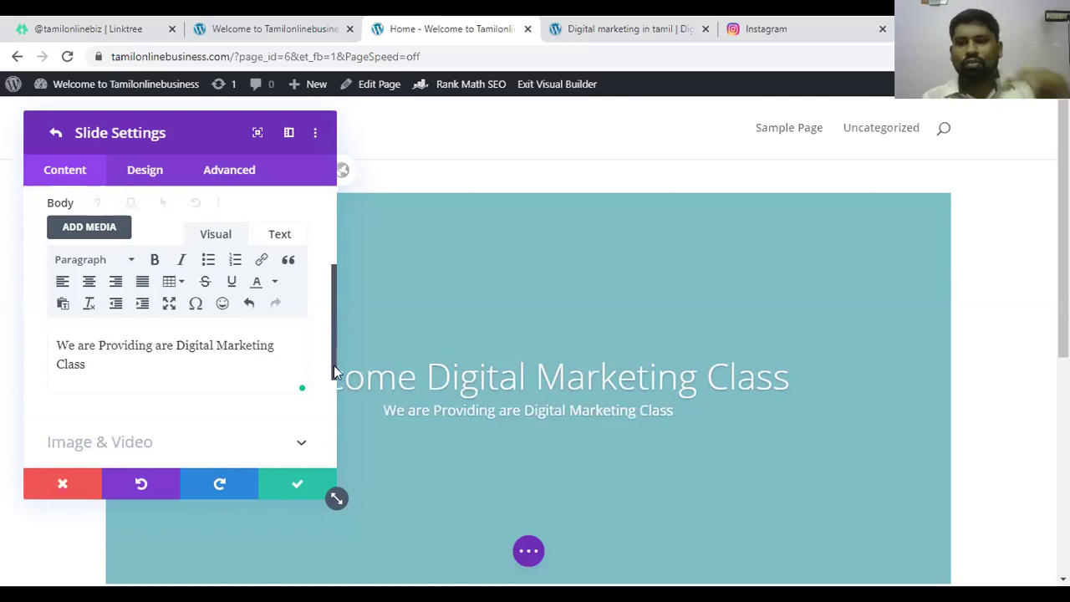
pyautogui.scroll(-1, 334, 369)
pyautogui.scroll(-1, 334, 371)
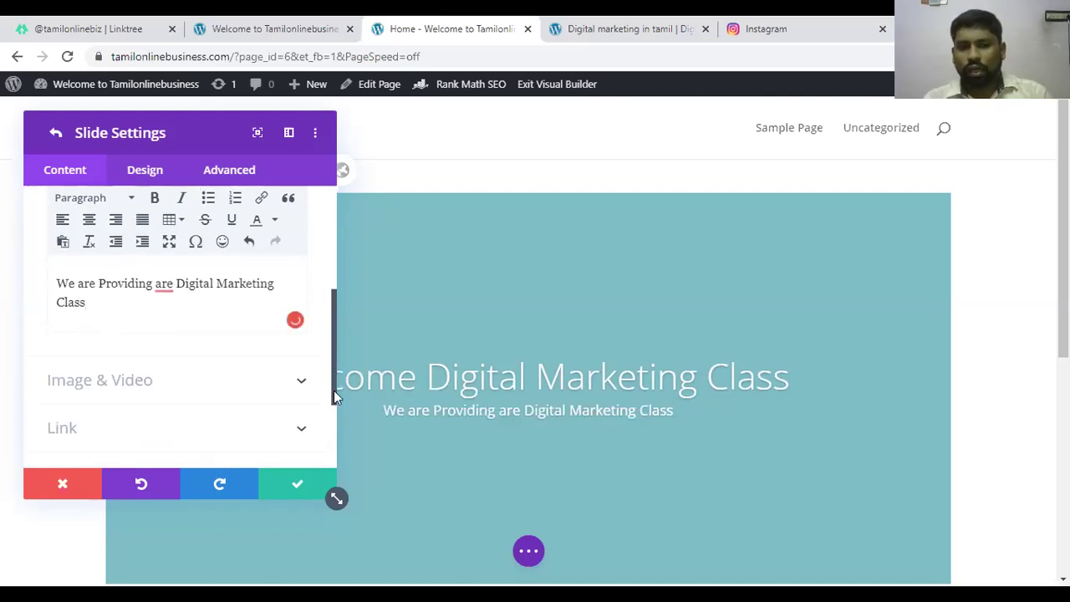
pyautogui.scroll(-1, 251, 386)
# Look through the slide's Image & Video and Link options, then expand its Background settings
pyautogui.click(136, 333)
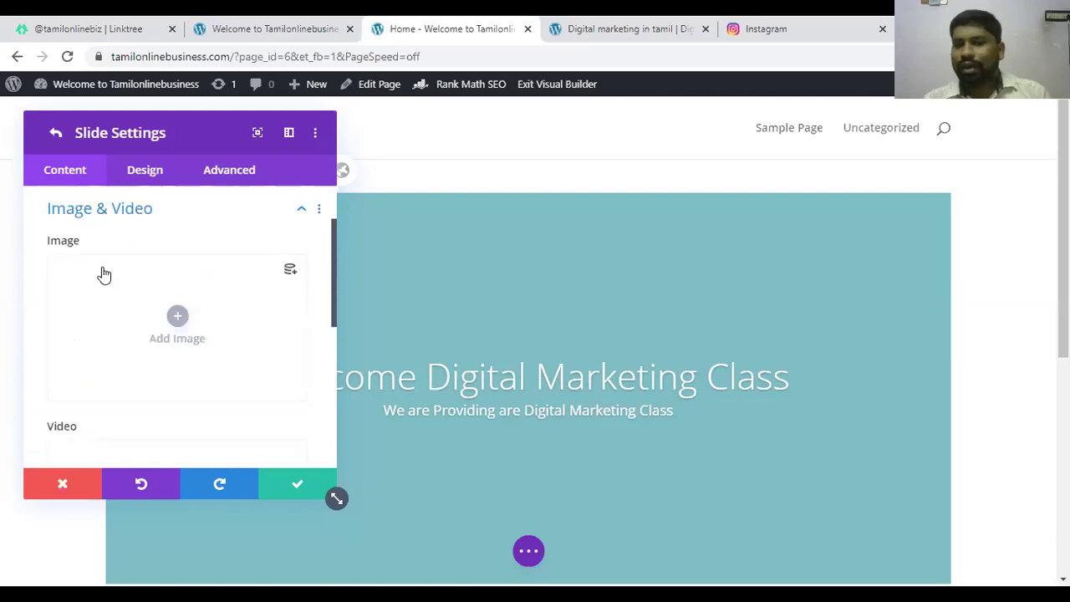
pyautogui.moveTo(333, 304); pyautogui.dragTo(334, 344)
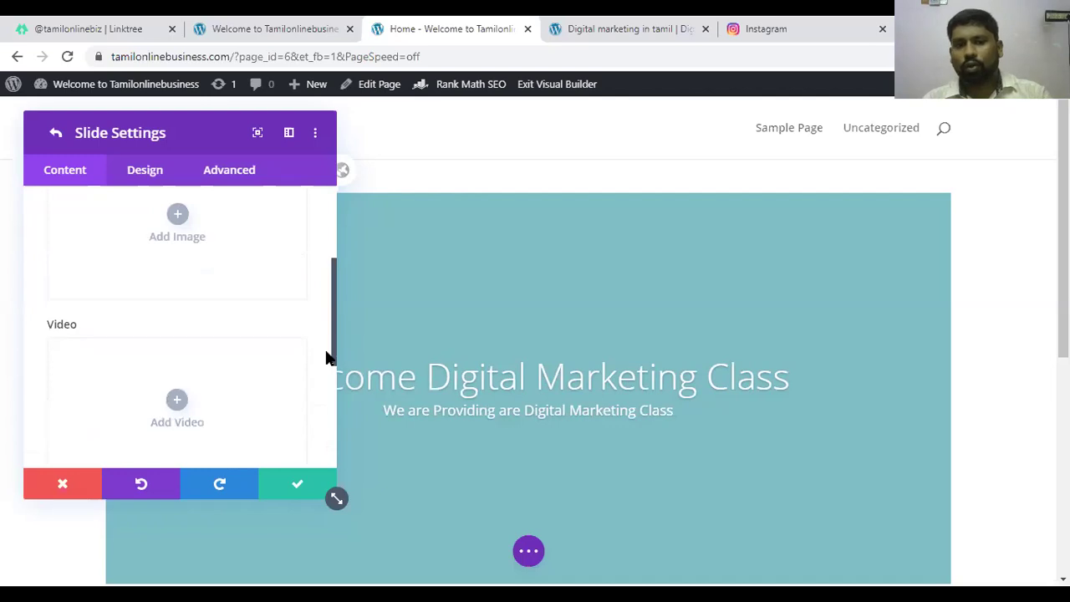
pyautogui.scroll(-1, 326, 365)
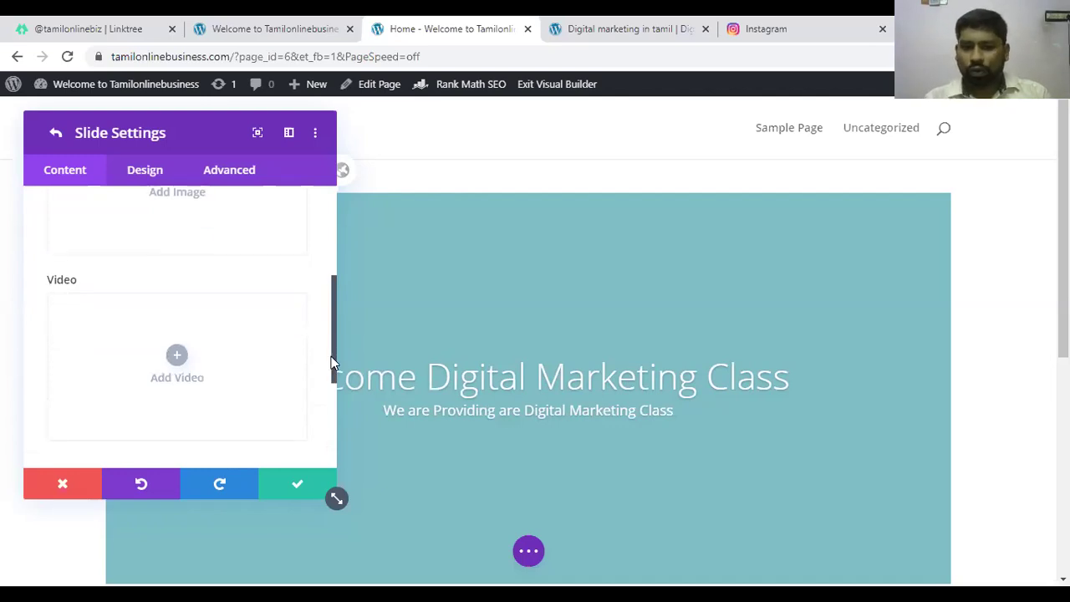
pyautogui.scroll(-1, 334, 398)
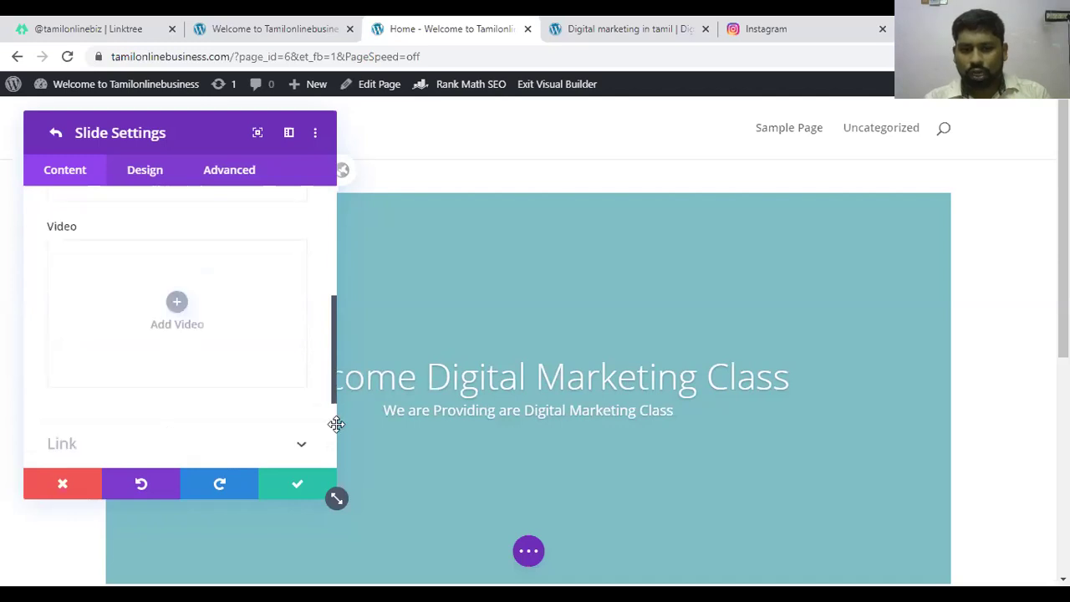
pyautogui.scroll(-2, 335, 424)
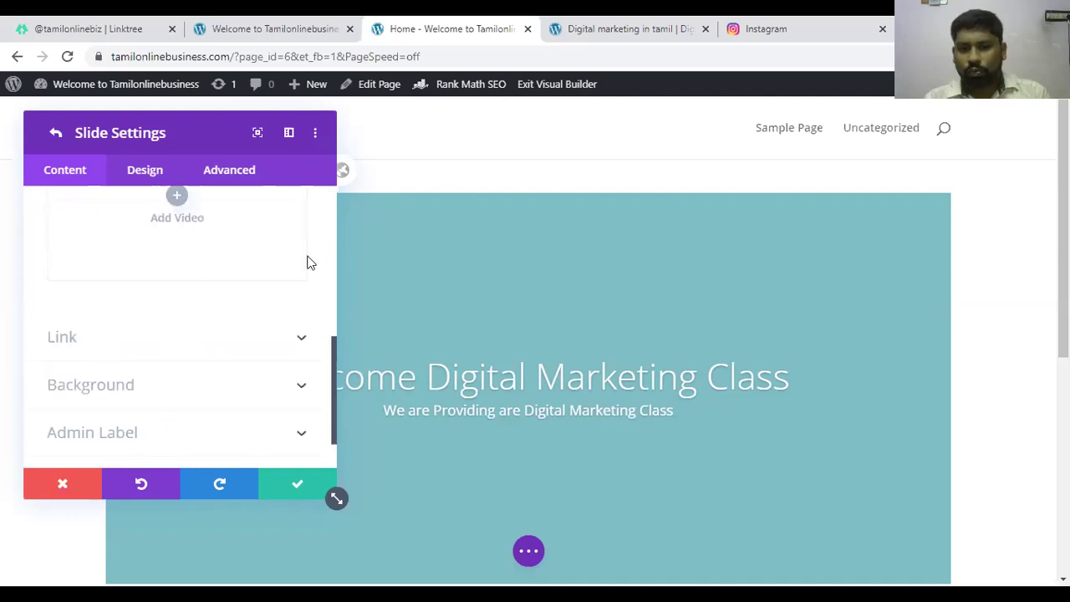
pyautogui.click(301, 337)
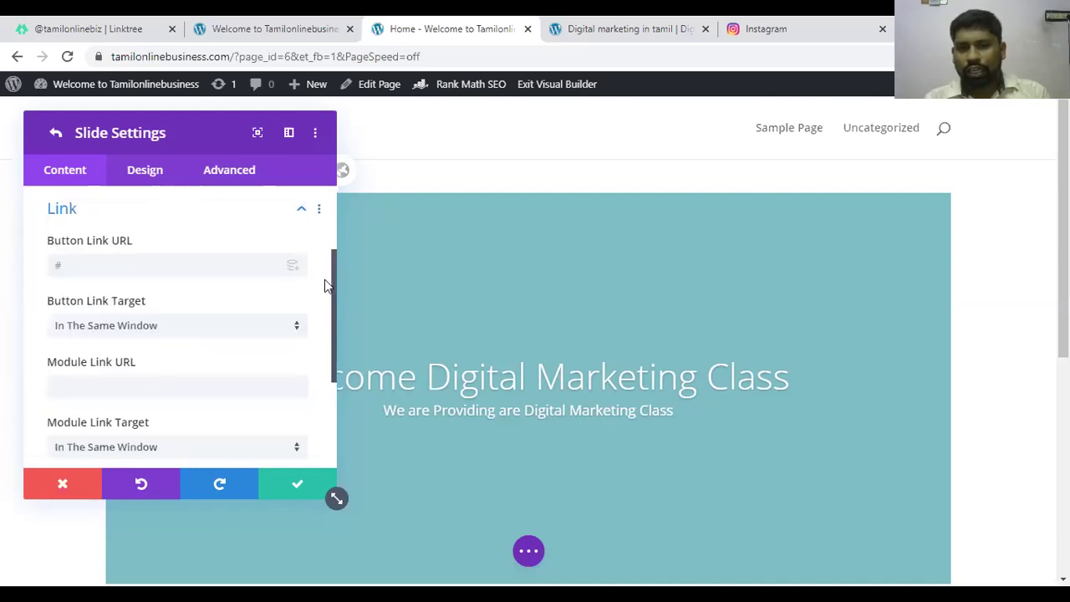
pyautogui.click(299, 214)
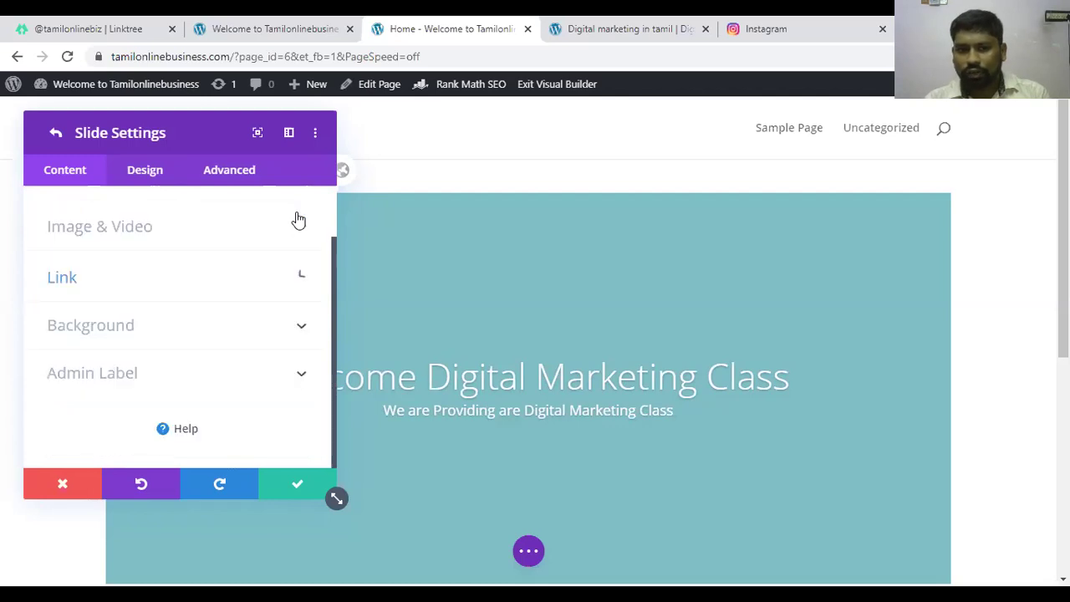
pyautogui.click(149, 335)
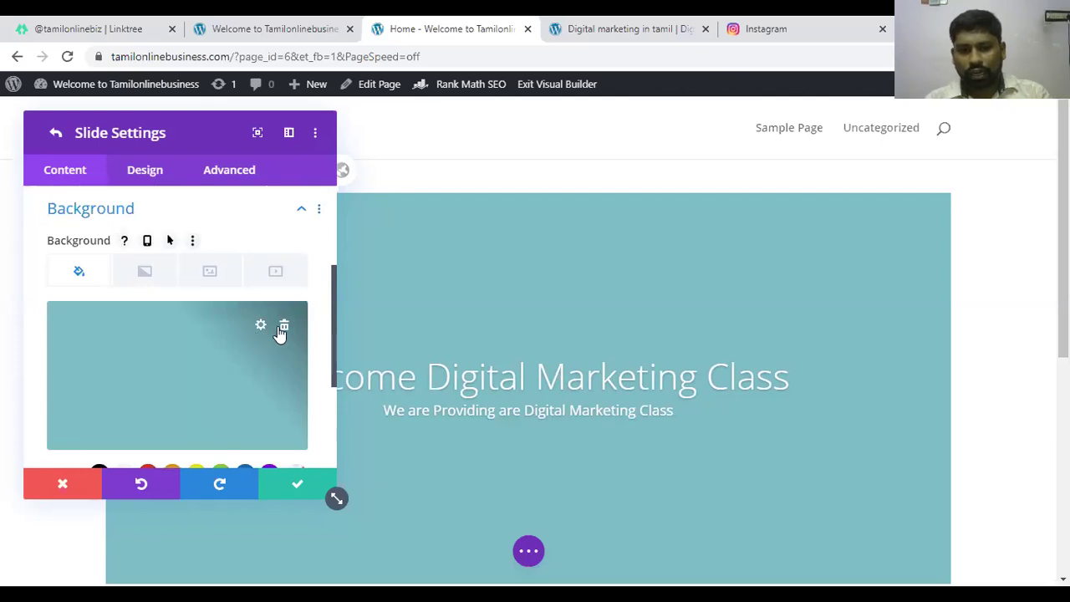
# Remove the slide's teal background colour and try a pink solid colour instead
pyautogui.click(284, 327)
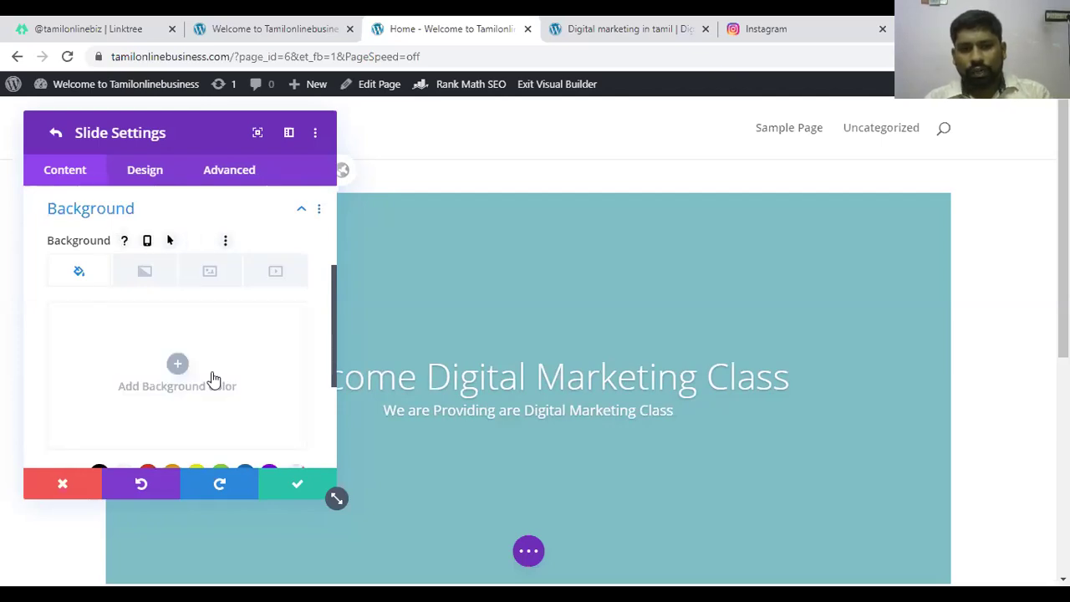
pyautogui.click(230, 332)
pyautogui.click(289, 316)
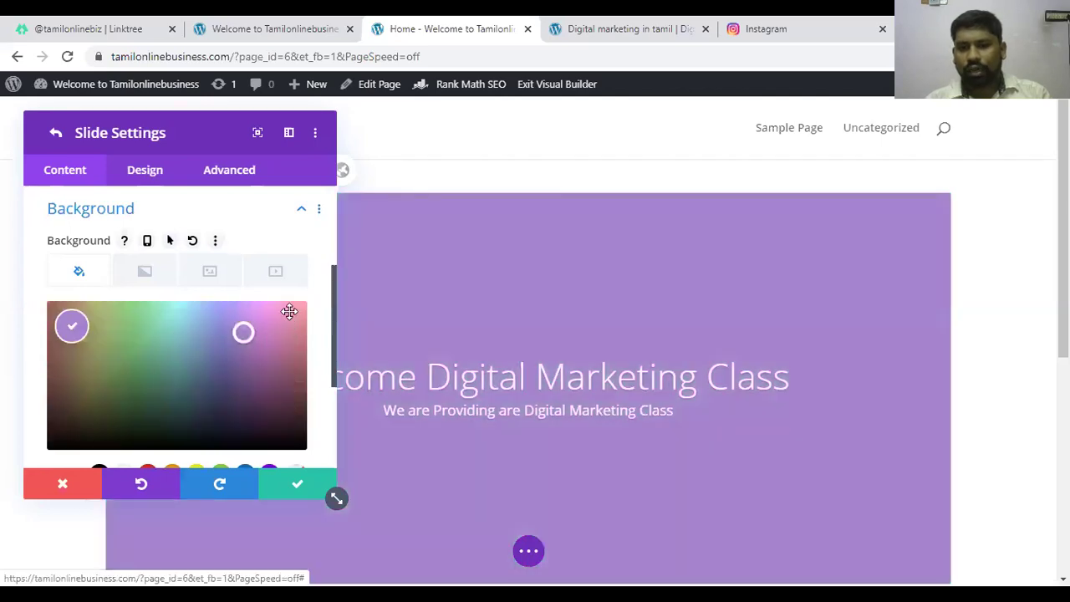
pyautogui.click(291, 317)
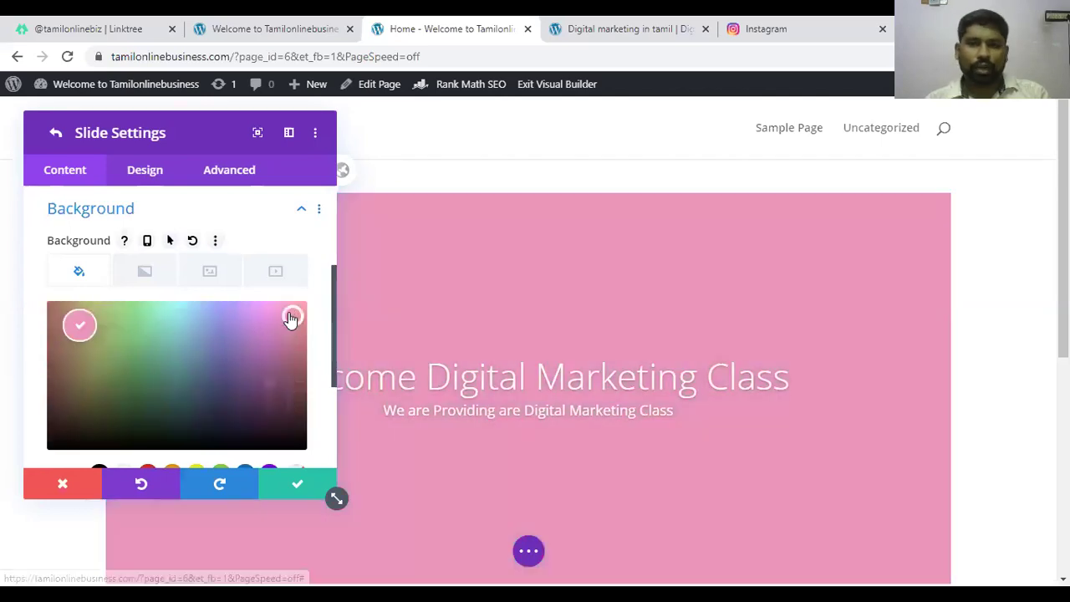
# Add a gradient background to the slide with its second colour set to pink #e530d0
pyautogui.click(145, 273)
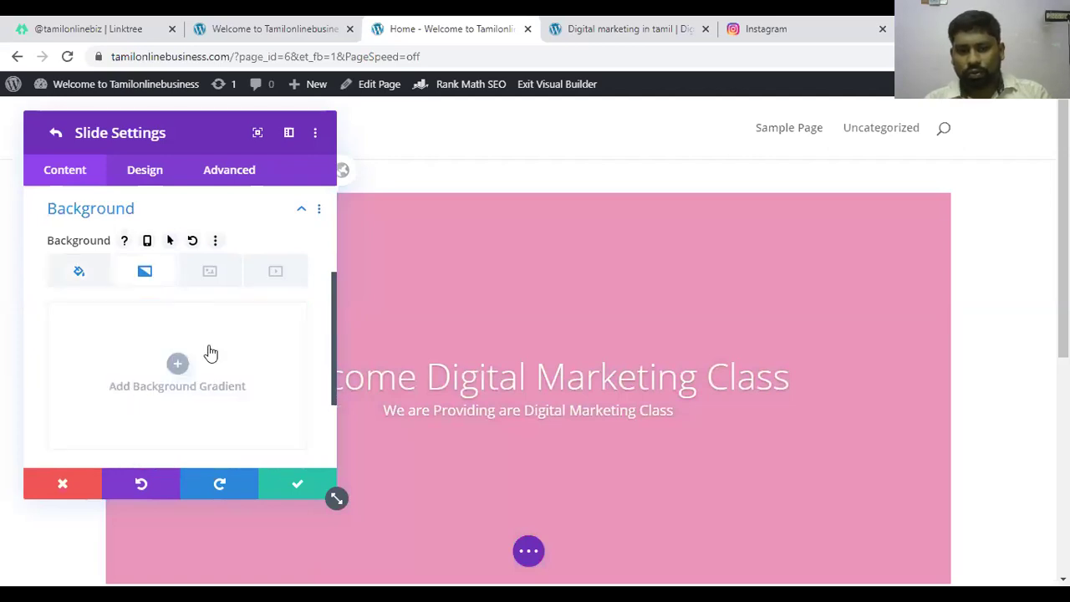
pyautogui.click(176, 365)
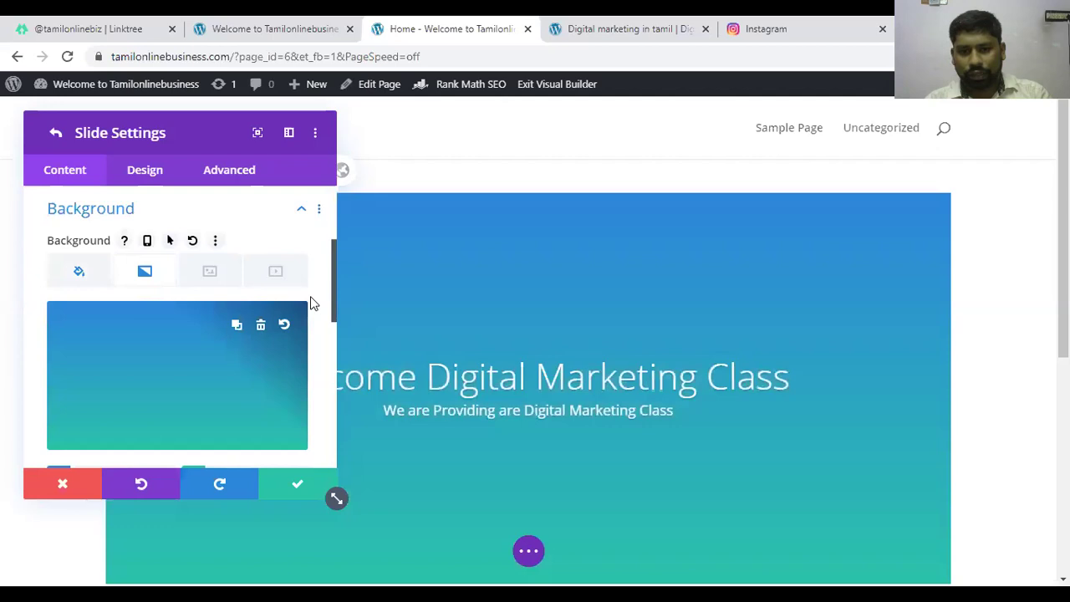
pyautogui.moveTo(332, 304); pyautogui.dragTo(333, 340)
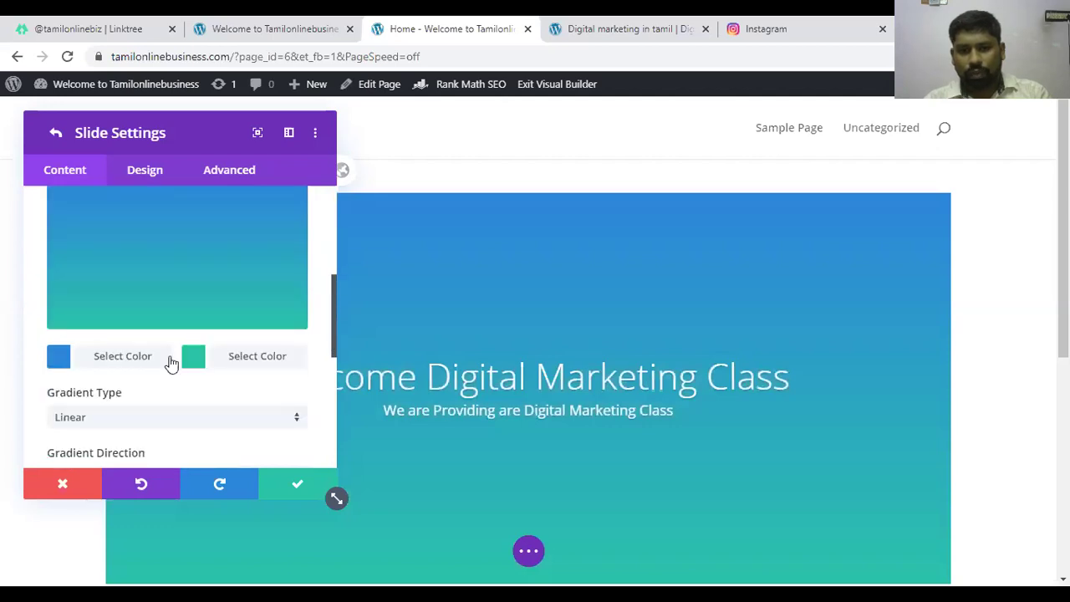
pyautogui.click(222, 300)
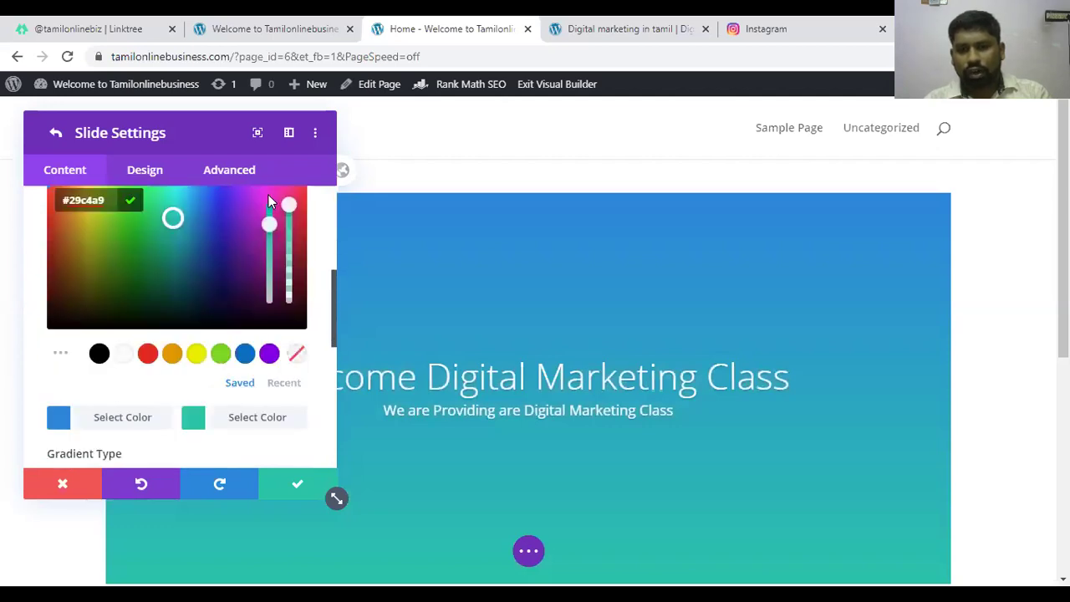
pyautogui.click(270, 197)
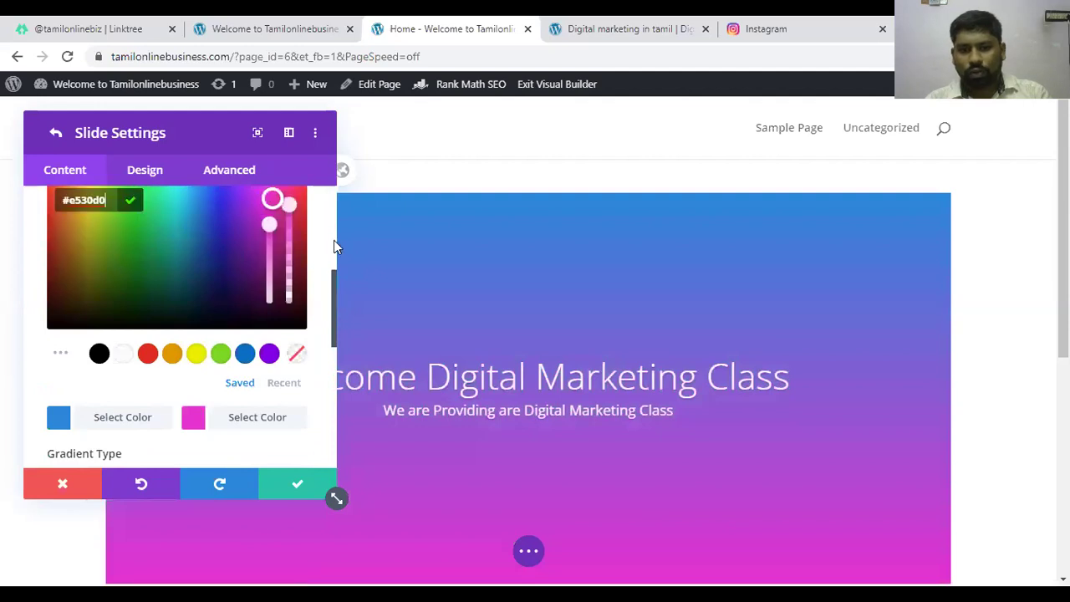
# Review the background image and video options, then save the slide settings
pyautogui.scroll(3, 333, 247)
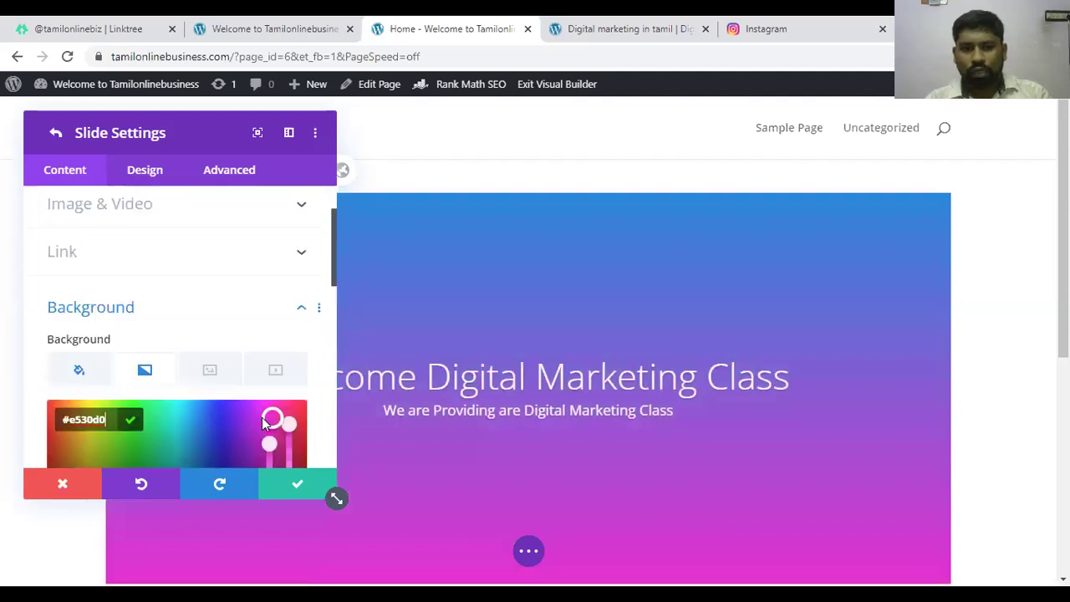
pyautogui.click(210, 373)
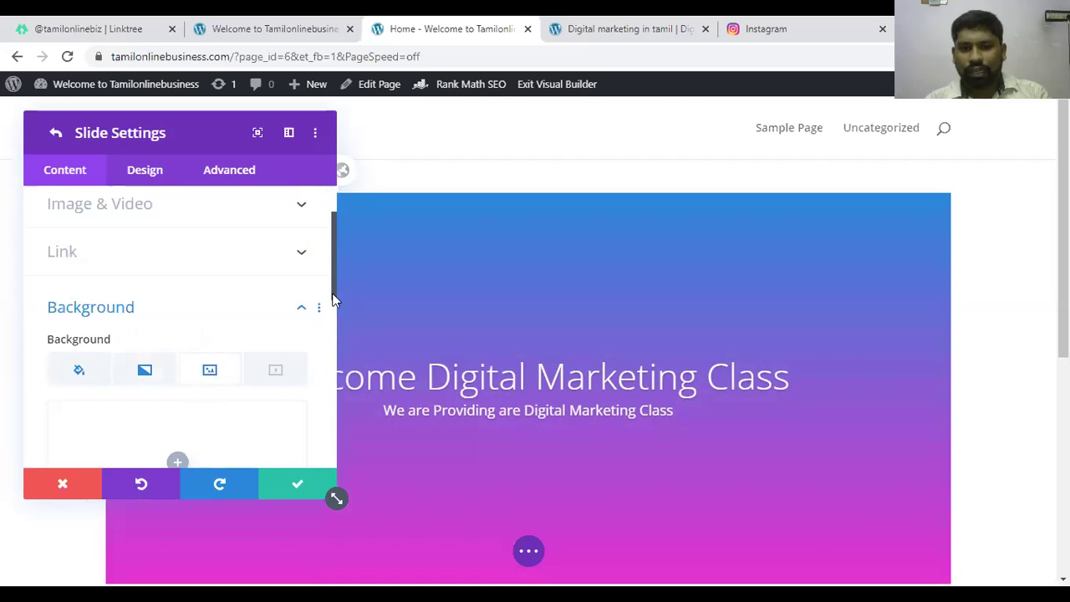
pyautogui.scroll(-1, 288, 333)
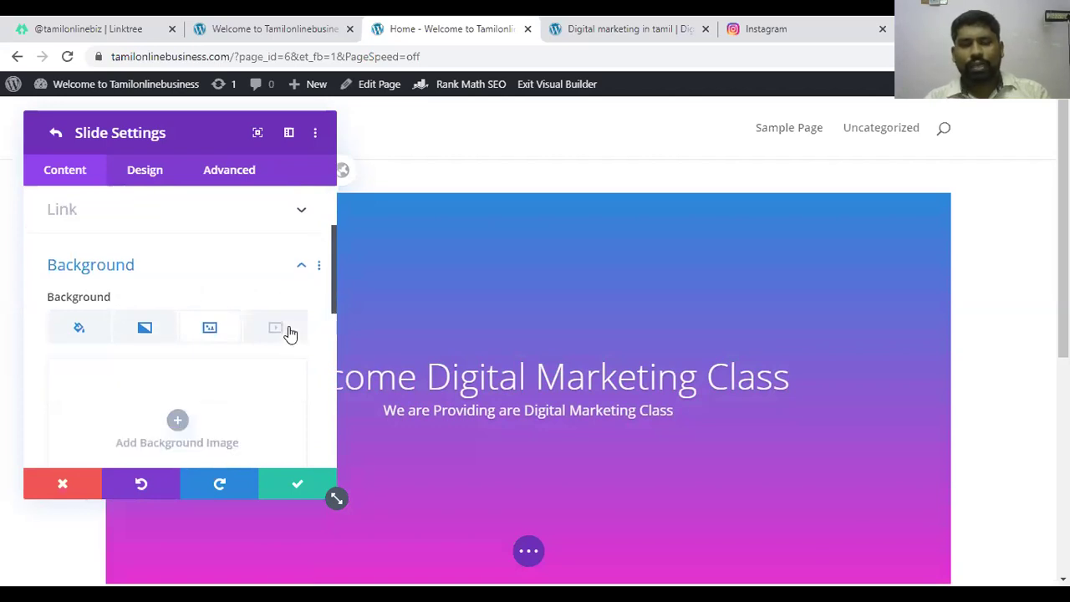
pyautogui.click(276, 329)
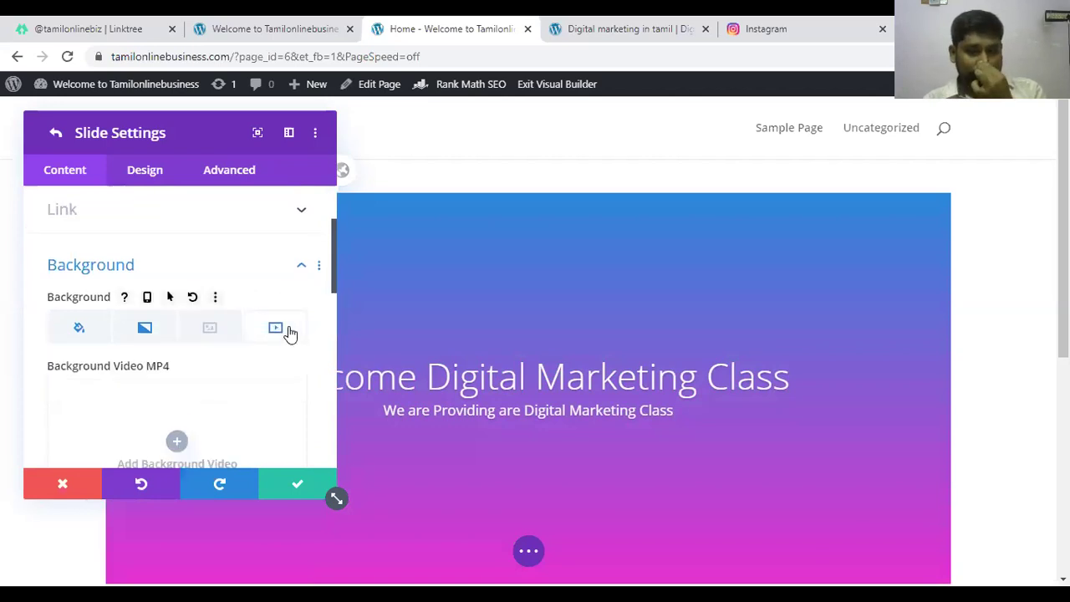
pyautogui.click(301, 481)
# Close the saved settings and scroll down to the 'Welcome Digital Marketing Class' gradient slider
pyautogui.click(300, 480)
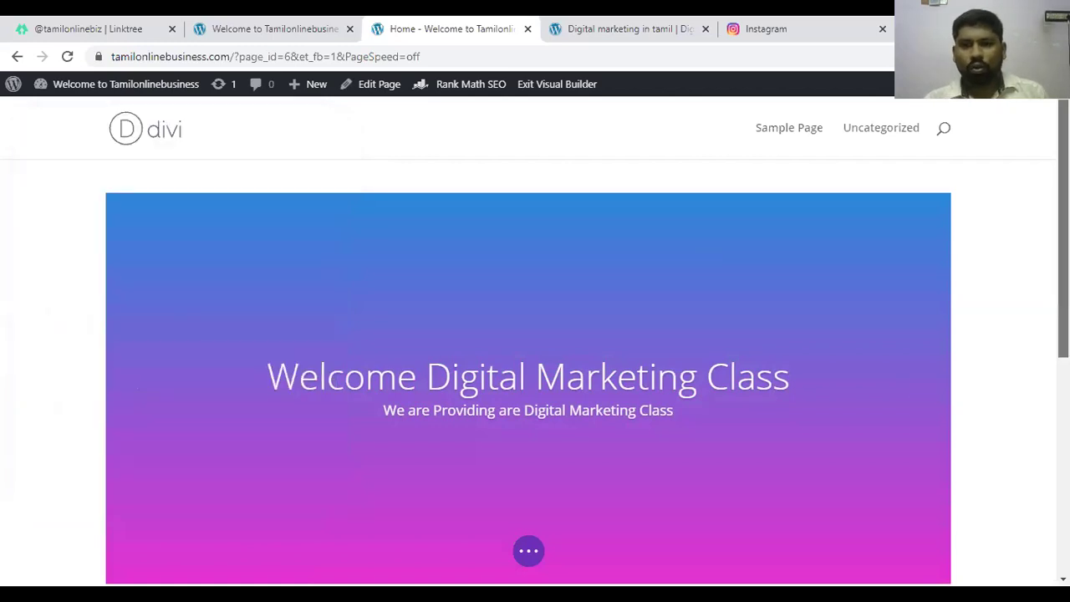
pyautogui.scroll(-2, 528, 334)
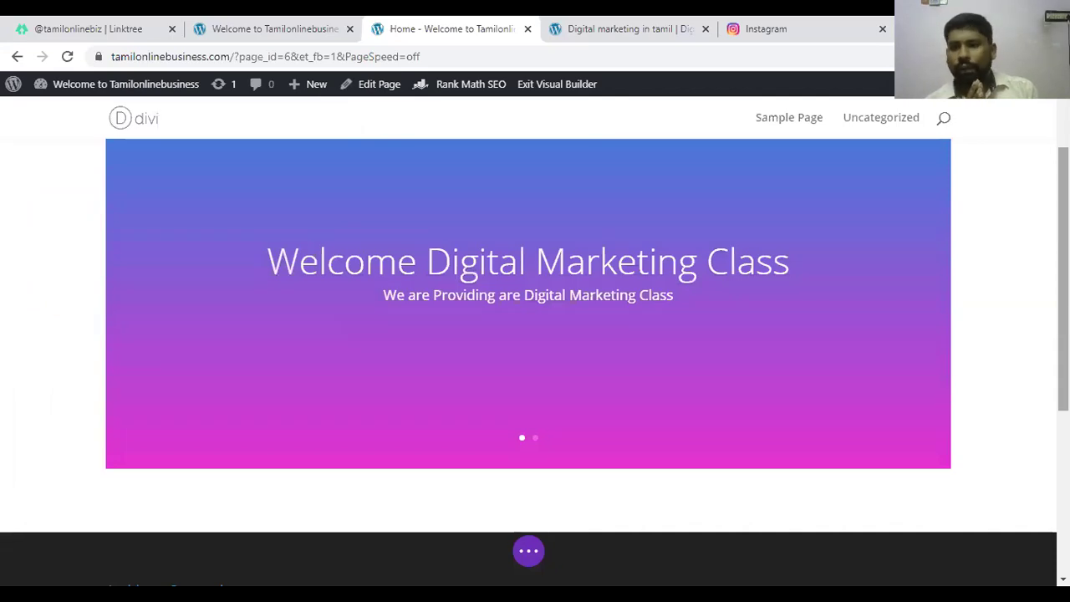
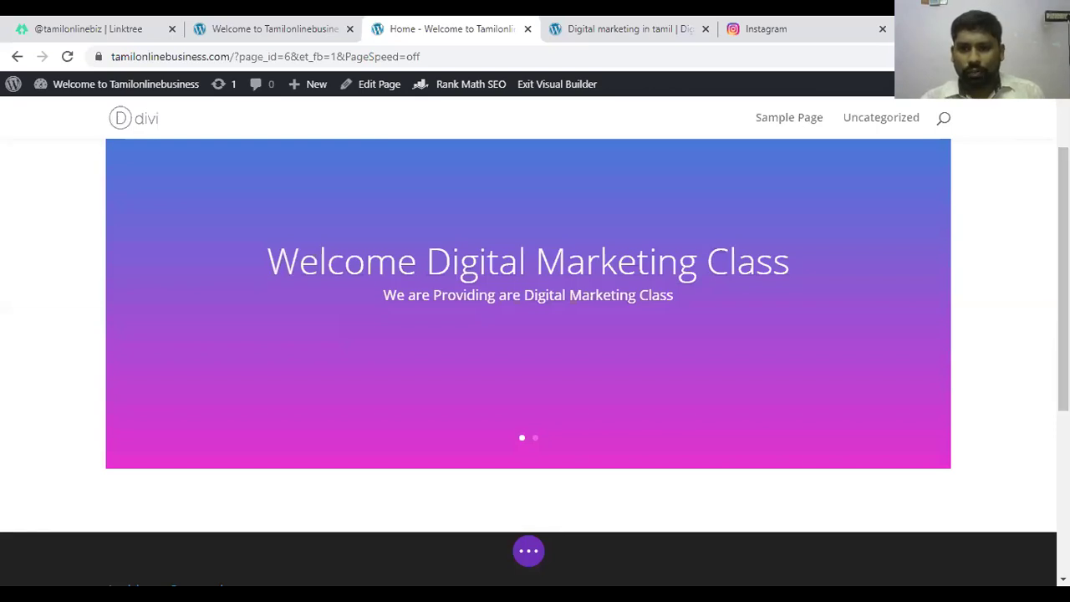
# After checking the live site, insert a row with two equal columns below the gradient slider
pyautogui.hotkey('ctrl', 'Tab')
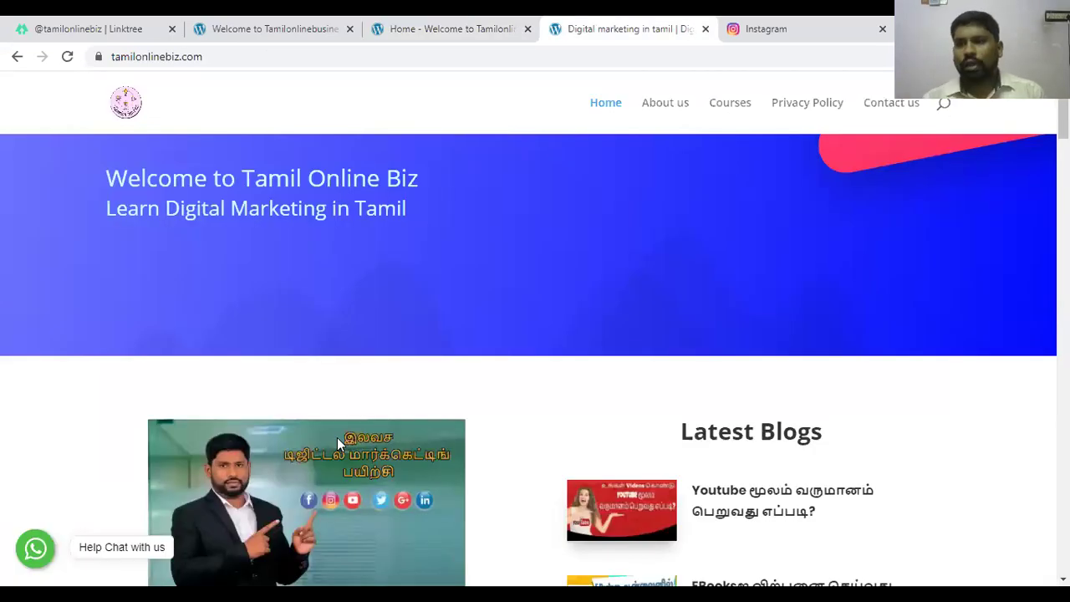
pyautogui.click(427, 20)
pyautogui.moveTo(528, 490)
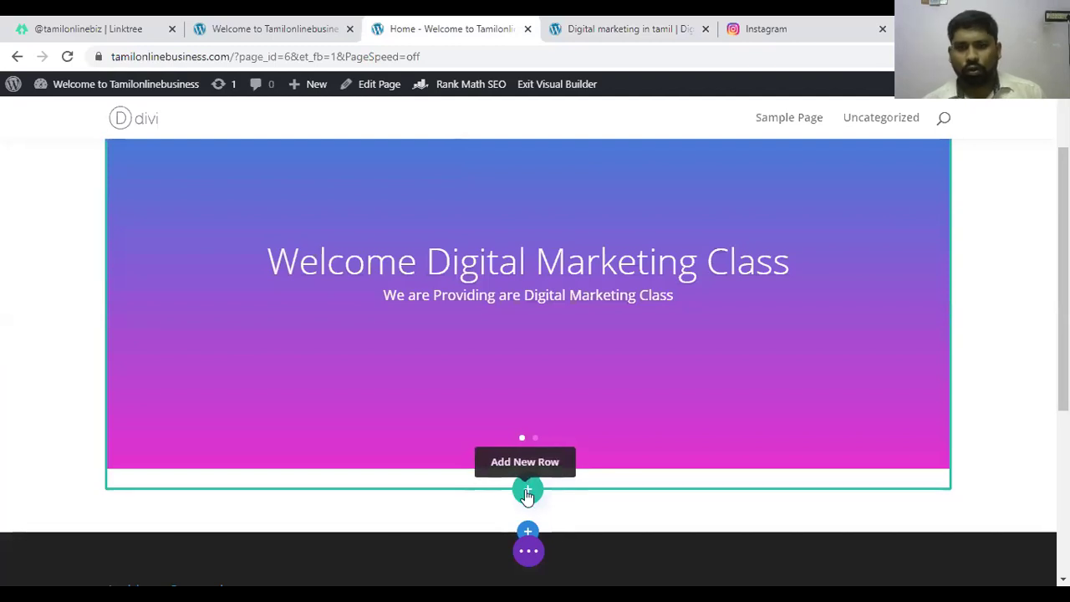
pyautogui.click(527, 493)
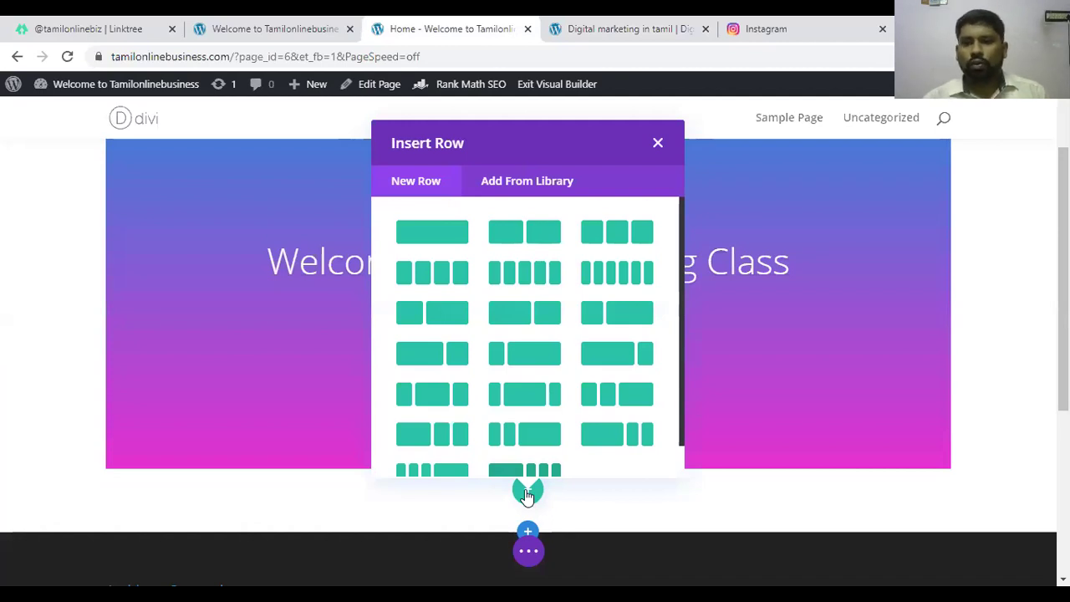
pyautogui.click(525, 237)
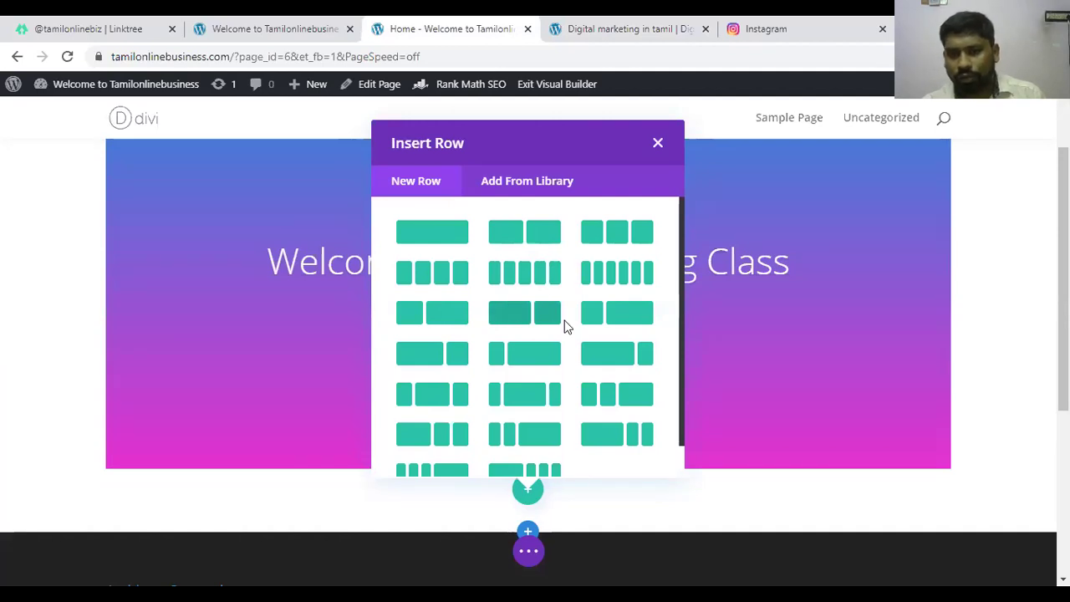
pyautogui.click(524, 236)
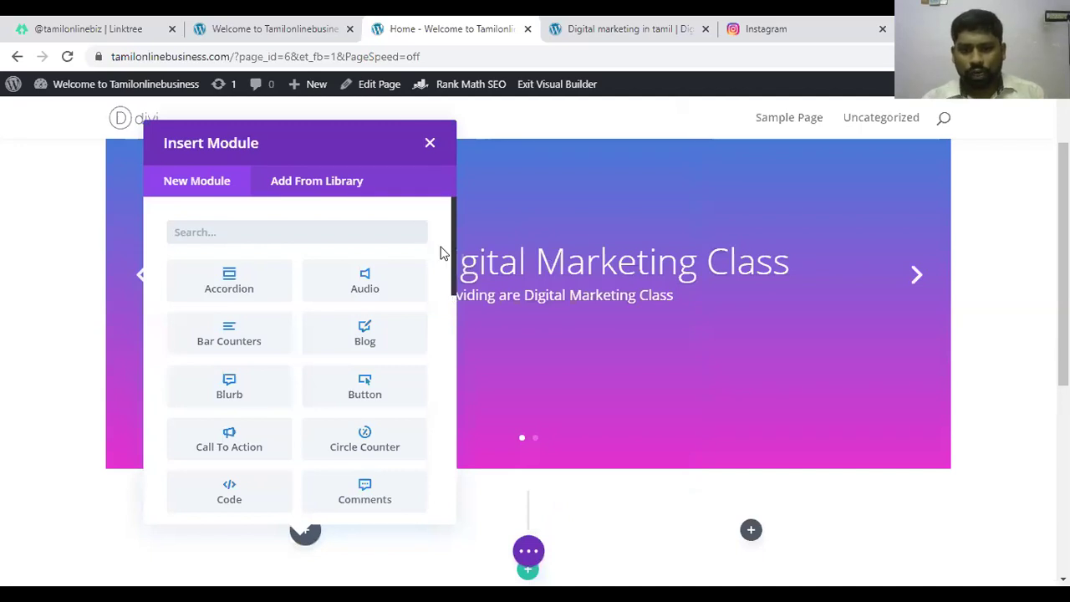
# Filter the module list by 'image' and add an Image module to the left column
pyautogui.scroll(-1, 456, 289)
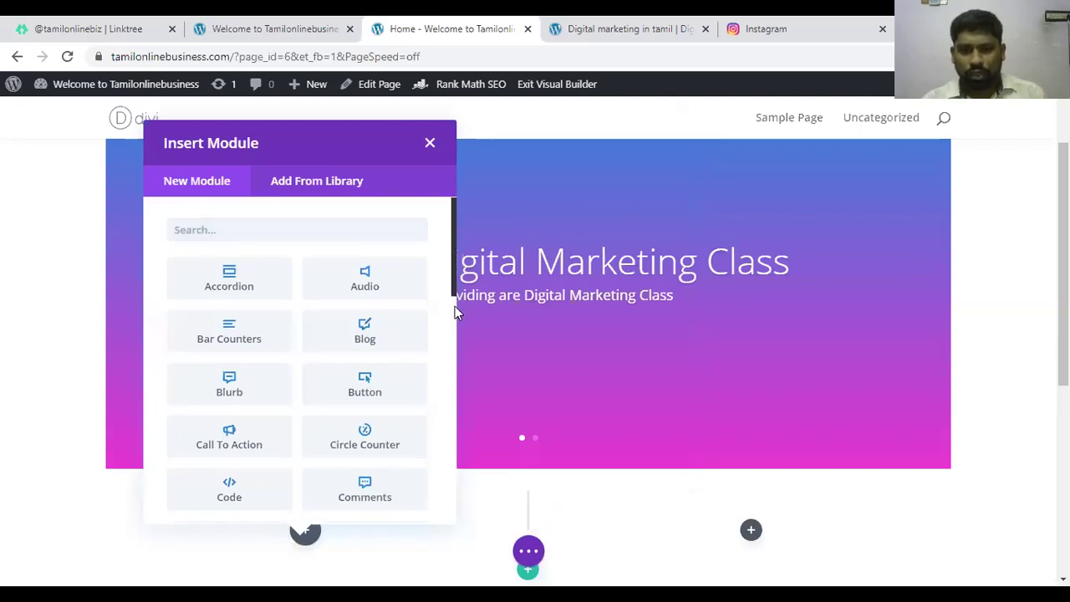
pyautogui.scroll(-2, 455, 310)
pyautogui.scroll(-1, 456, 337)
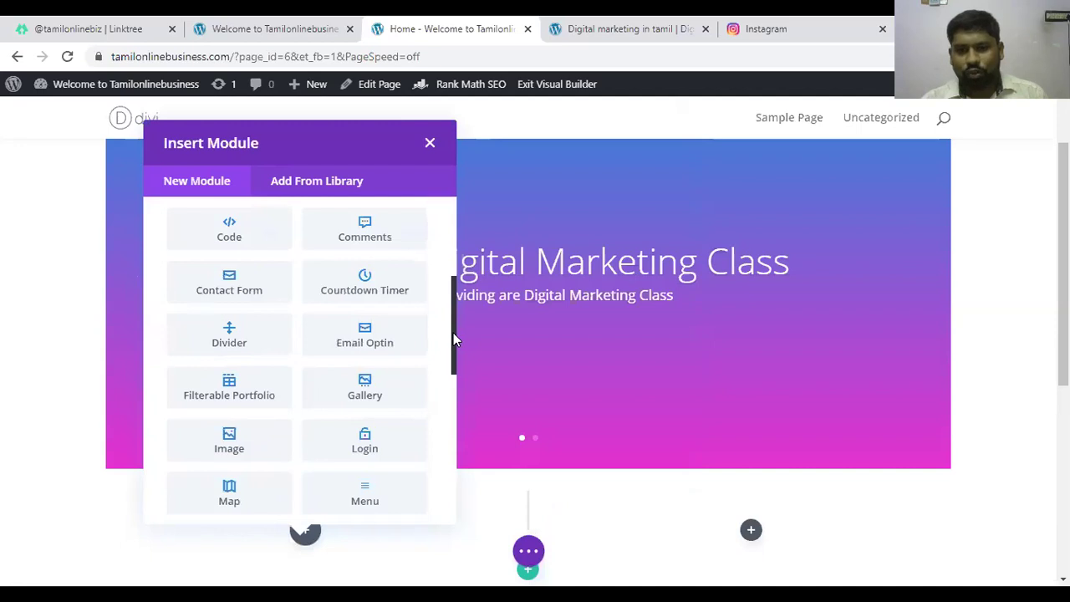
pyautogui.moveTo(453, 339); pyautogui.dragTo(453, 365)
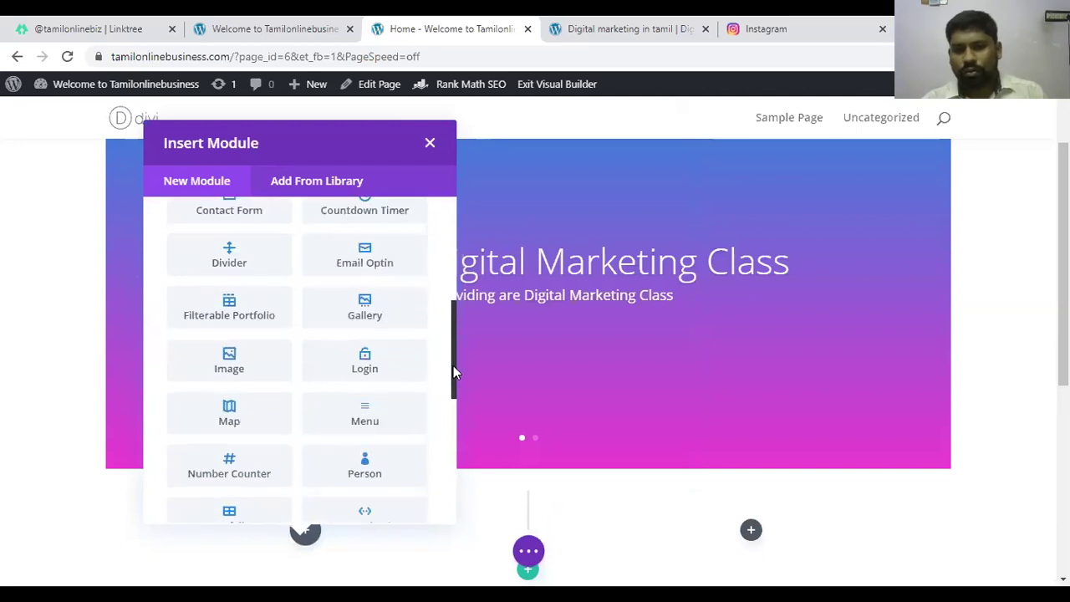
pyautogui.click(455, 351)
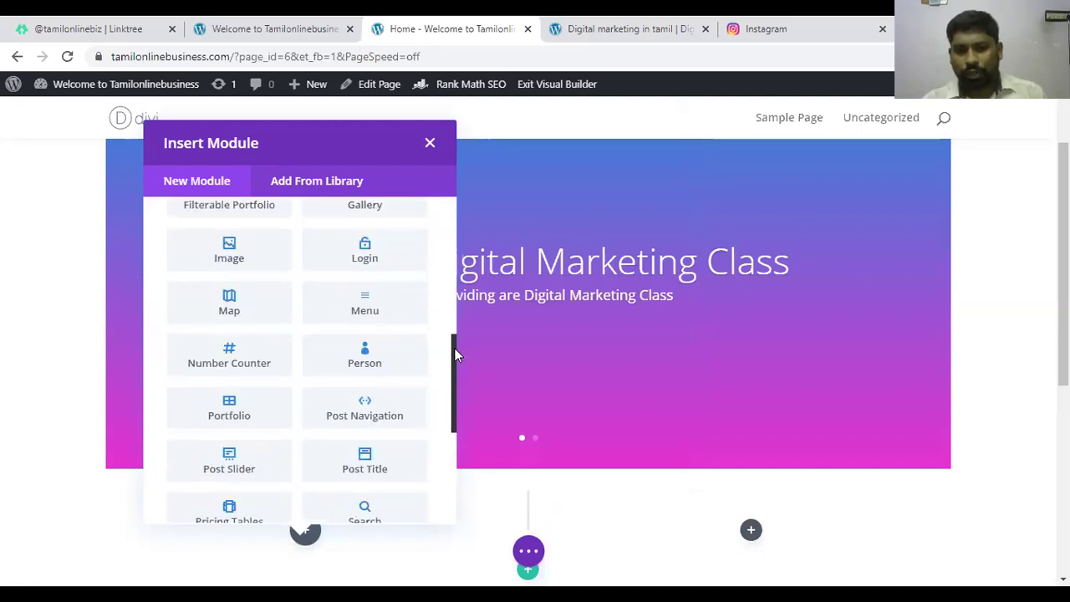
pyautogui.scroll(4, 440, 246)
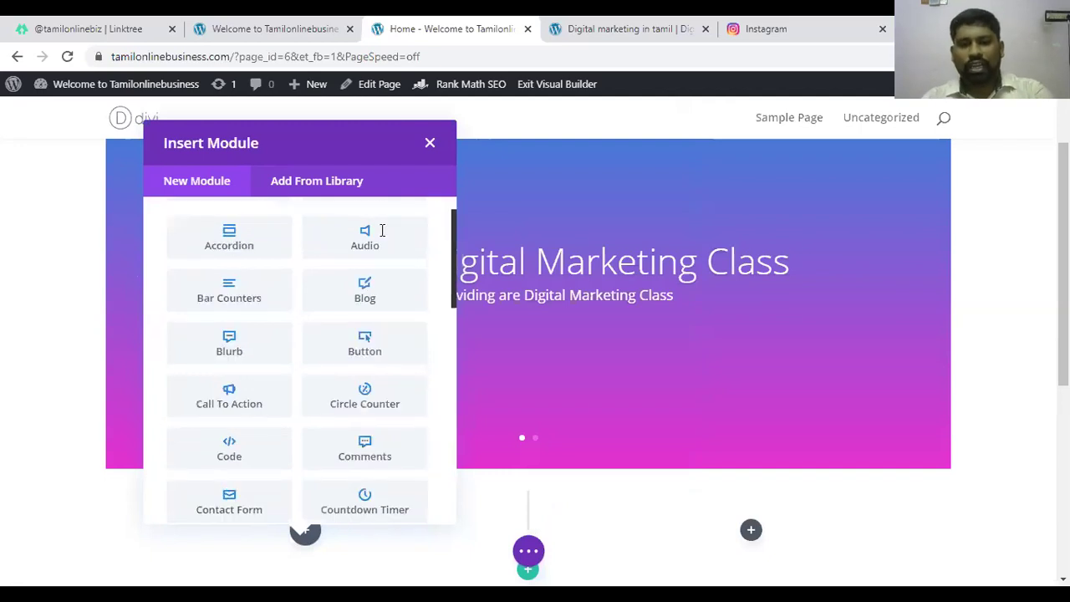
pyautogui.scroll(1, 382, 231)
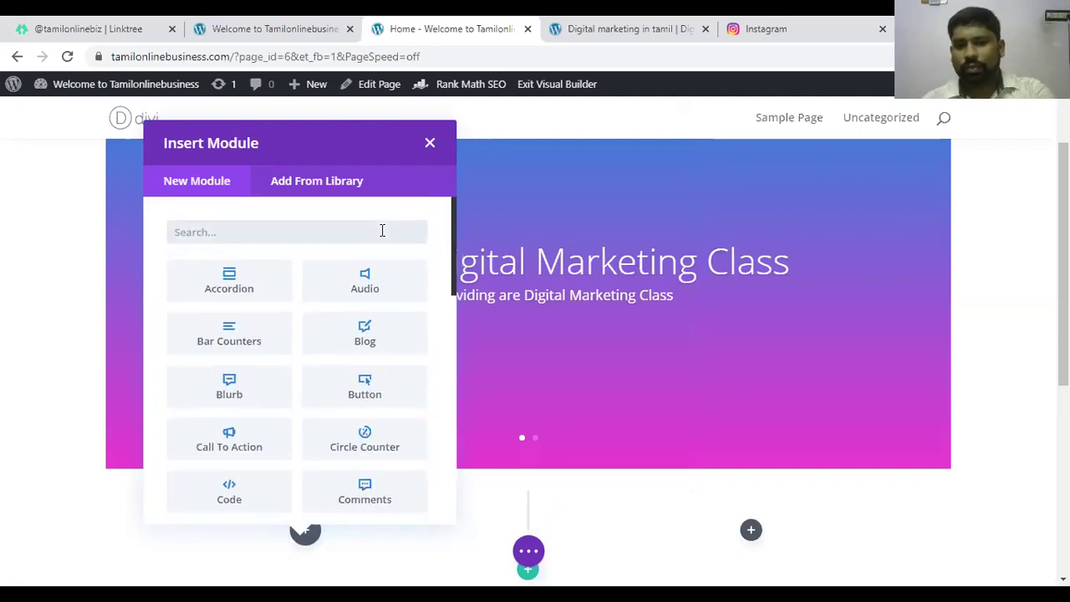
pyautogui.write('image')
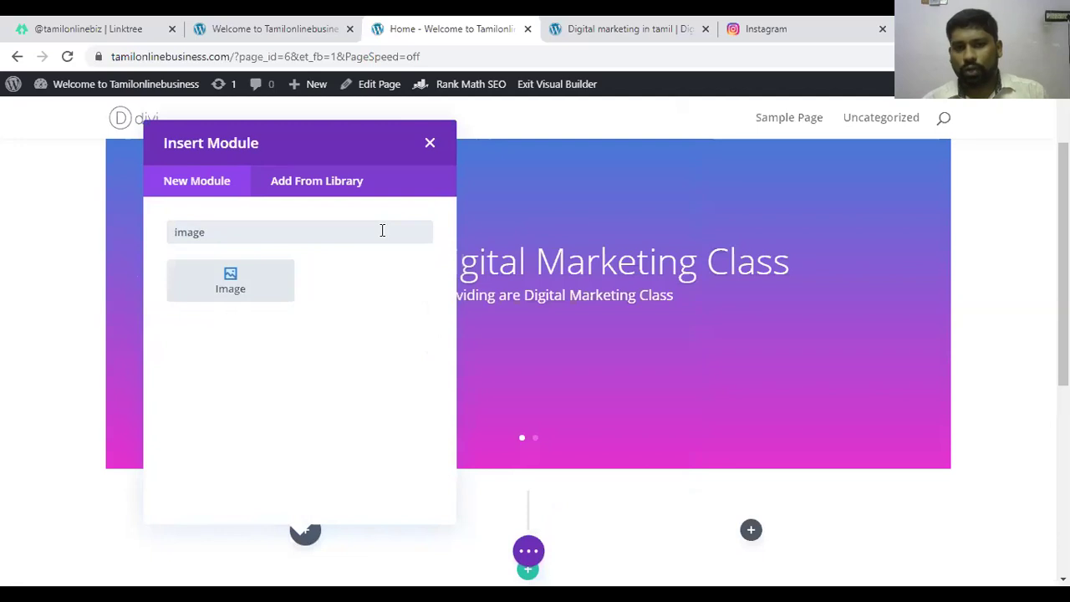
pyautogui.click(232, 280)
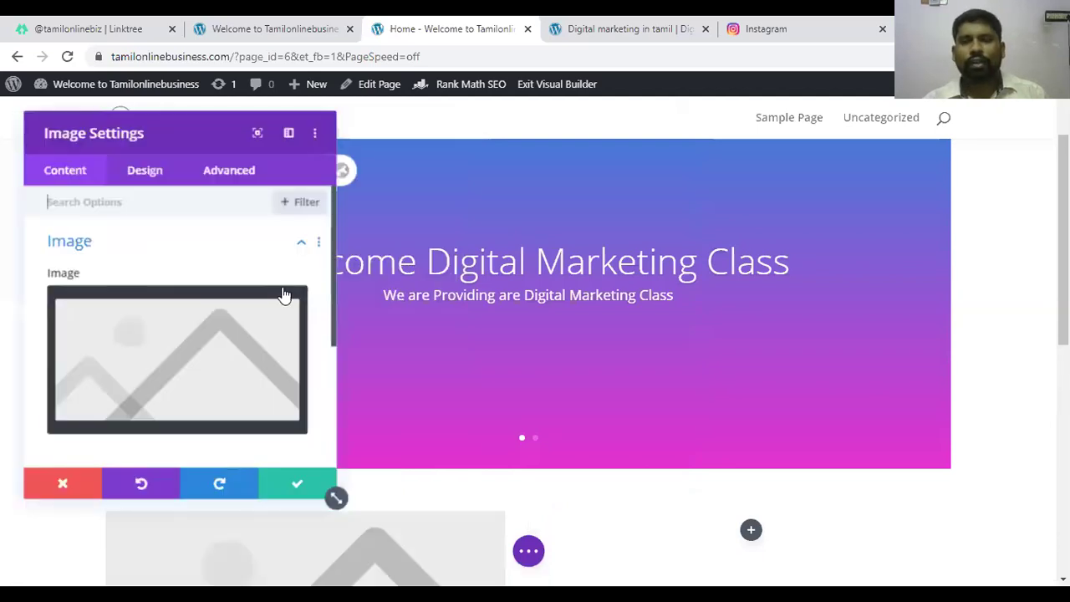
# Replace the placeholder with the uploaded digitalmarketingfree.jpeg and save the Image module
pyautogui.moveTo(269, 310)
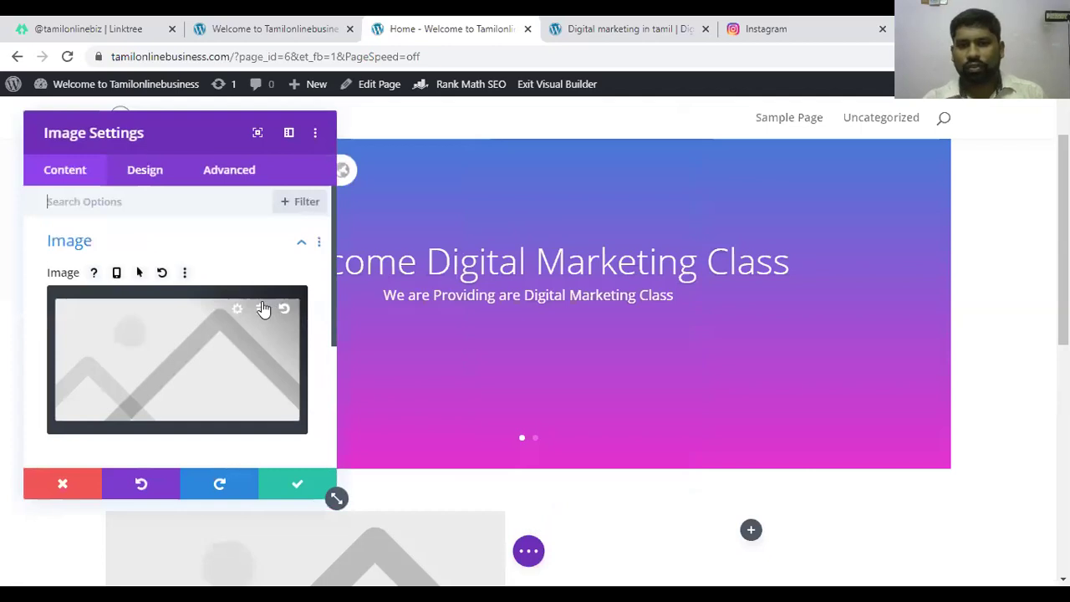
pyautogui.click(264, 309)
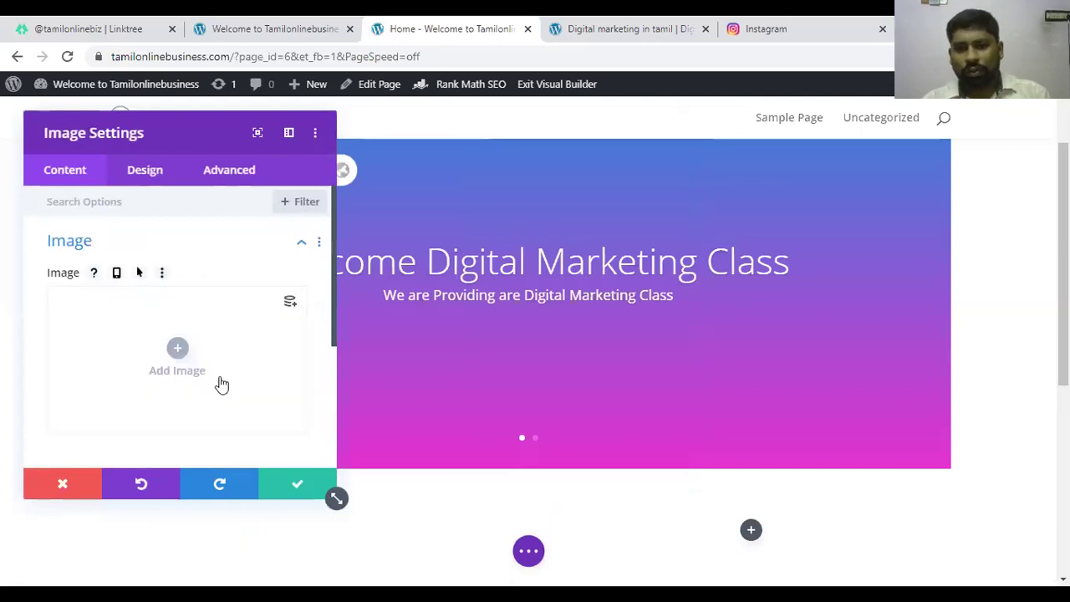
pyautogui.click(171, 351)
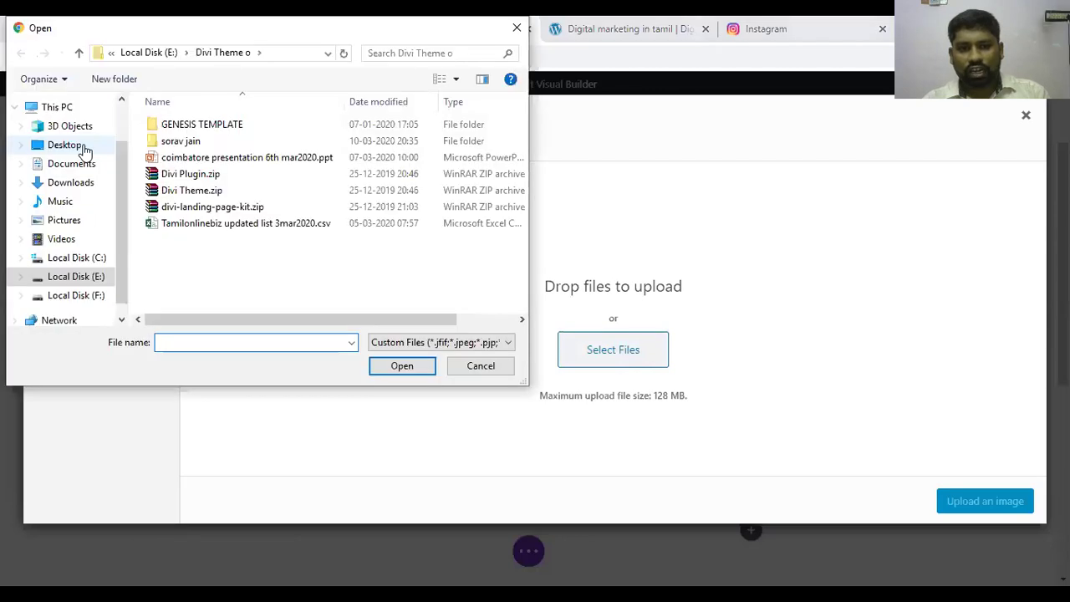
pyautogui.click(87, 146)
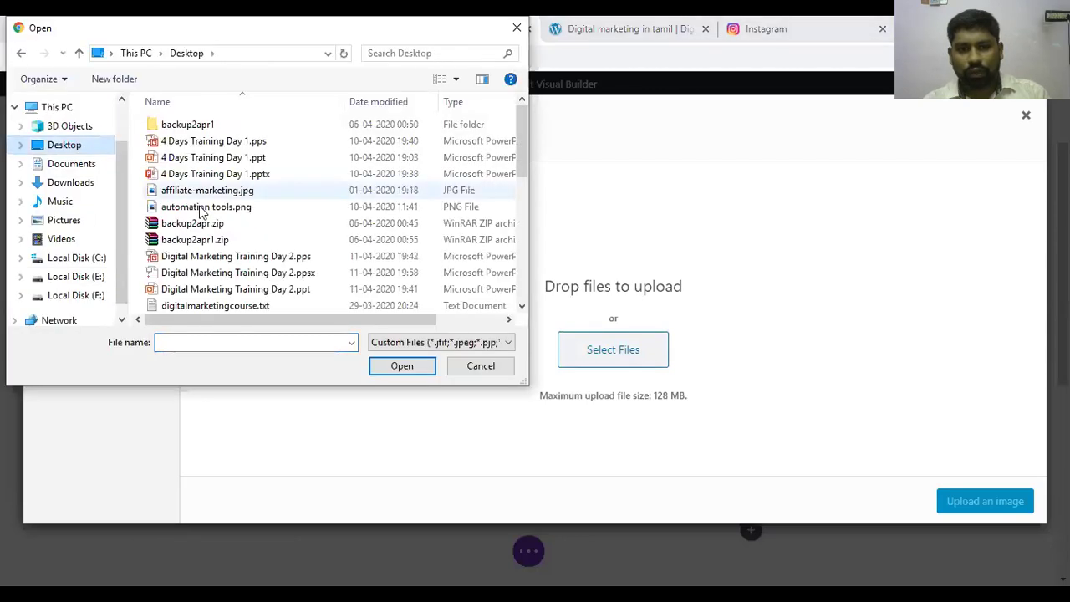
pyautogui.click(519, 231)
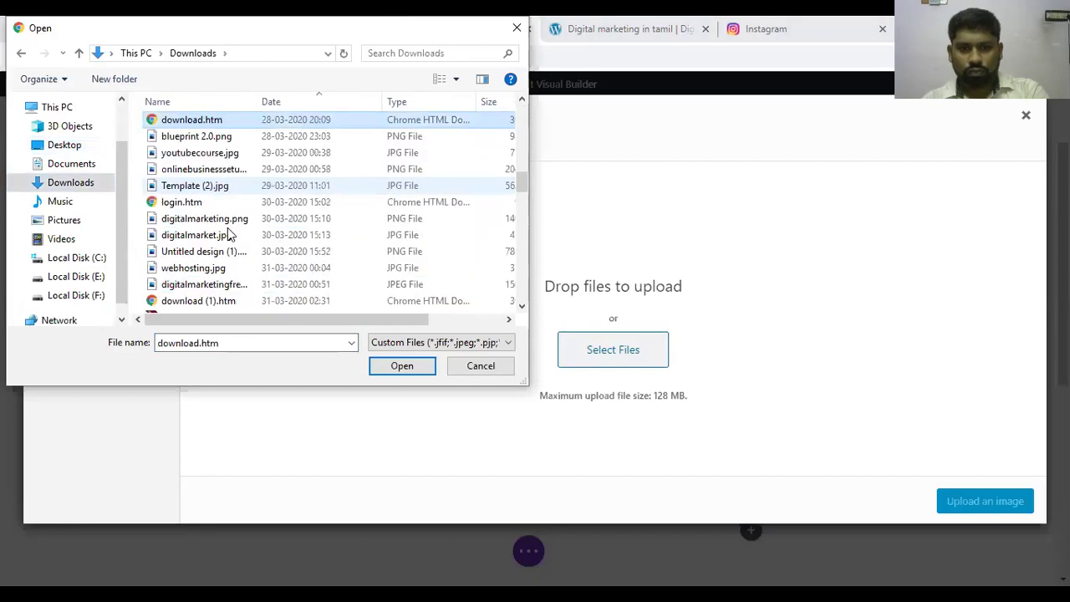
pyautogui.press('d')
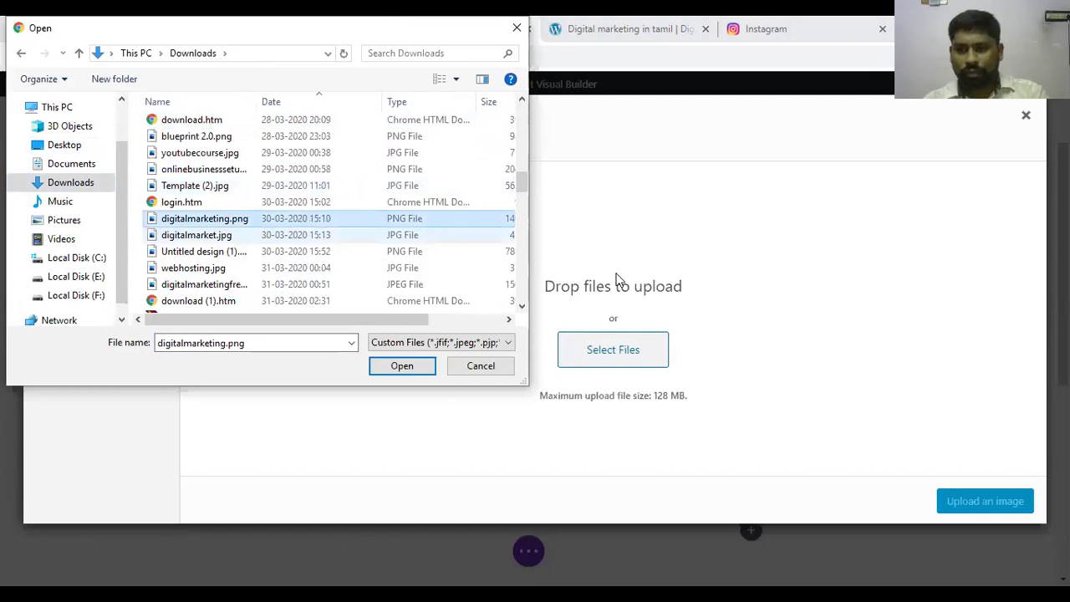
pyautogui.press('Return')
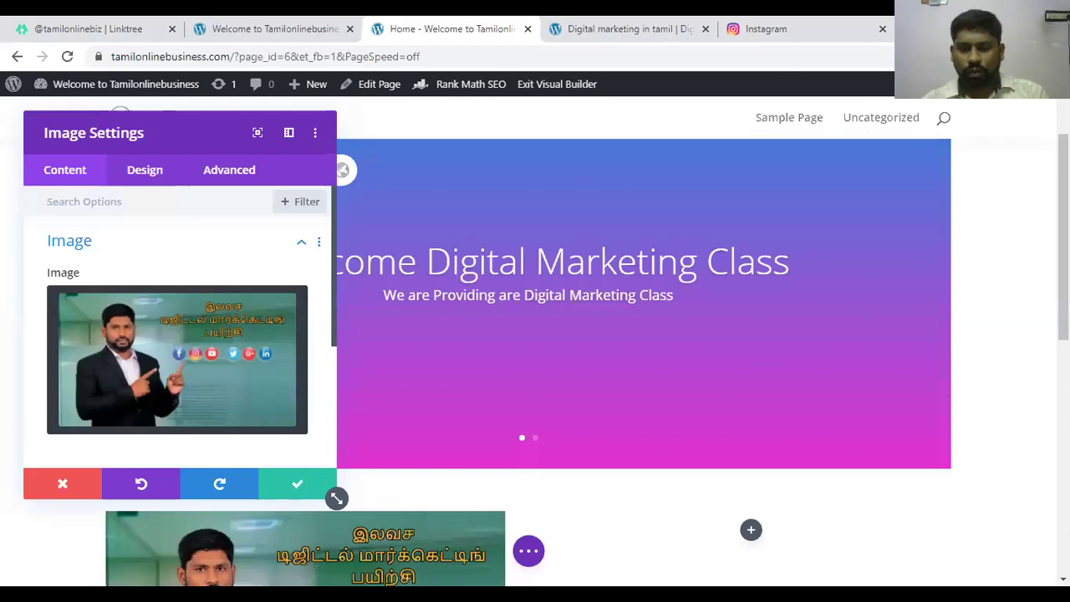
pyautogui.click(297, 483)
pyautogui.scroll(-3, 987, 205)
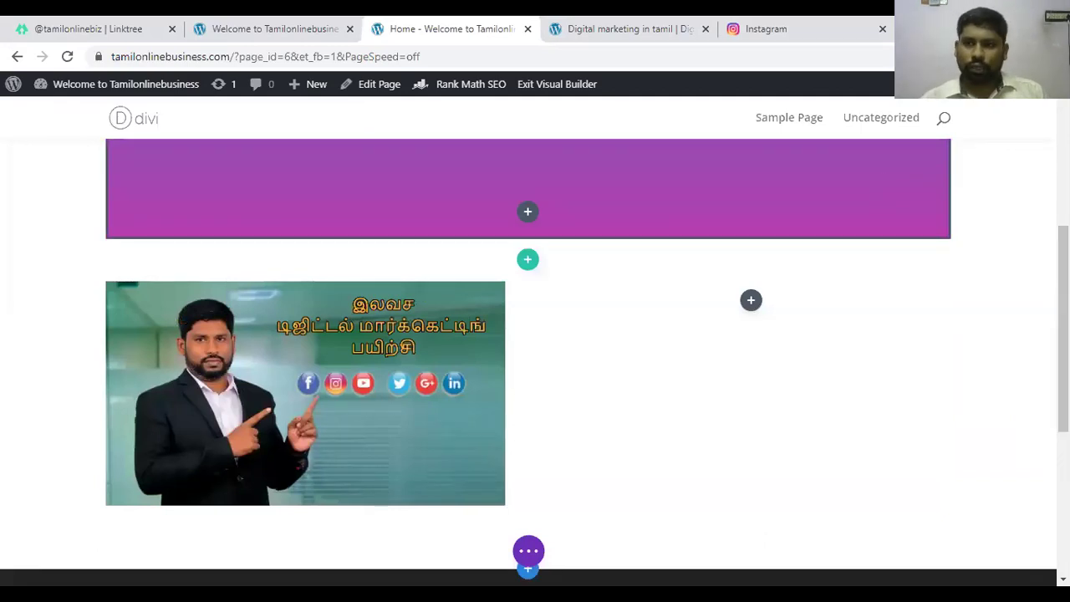
# In a new tab, search YouTube for tamilonlinebiz and open the Web Hosting video
pyautogui.hotkey('ctrl', 't')
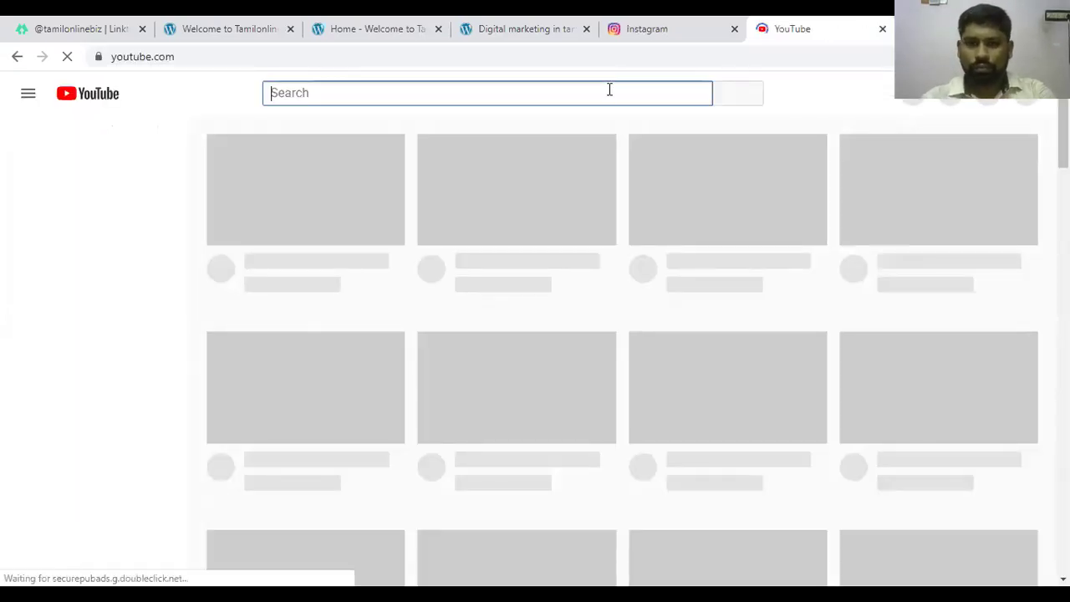
pyautogui.write('tamilonlinebiz')
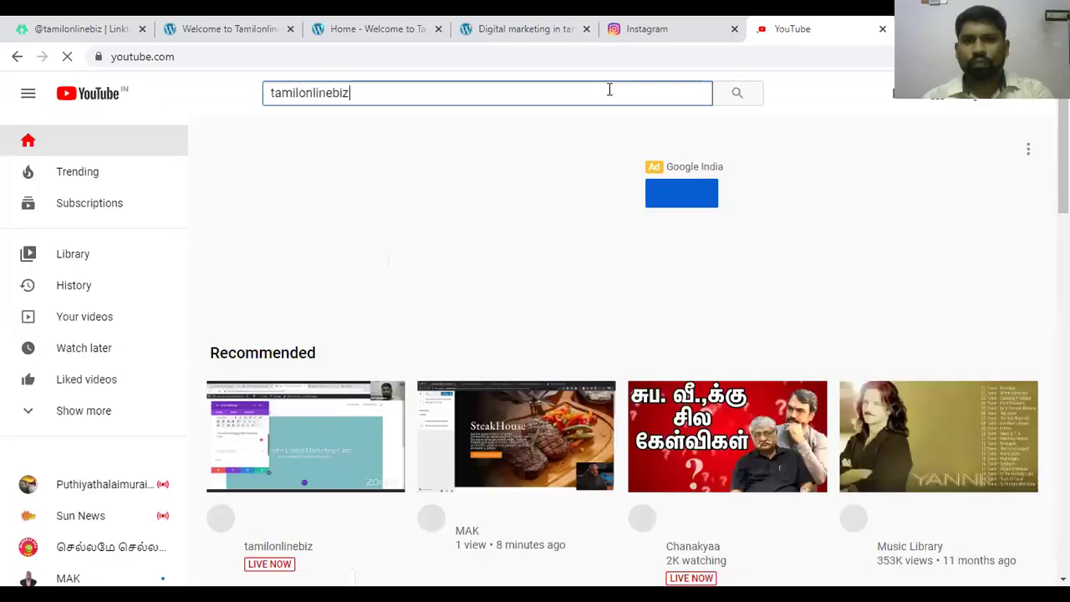
pyautogui.press('Return')
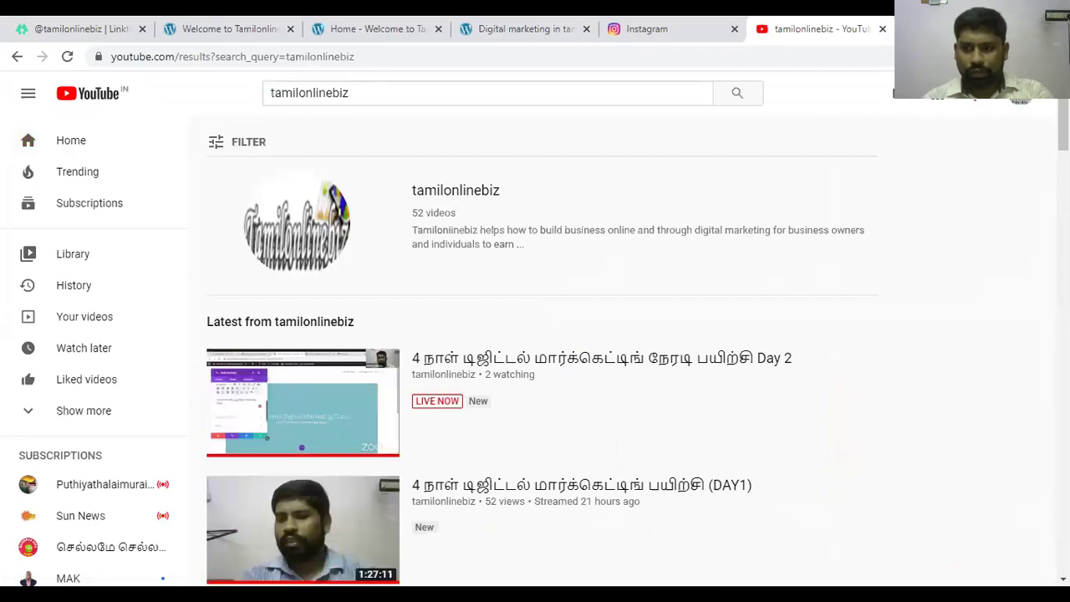
pyautogui.hotkey('ctrl', 'a')
pyautogui.scroll(-10, 542, 351)
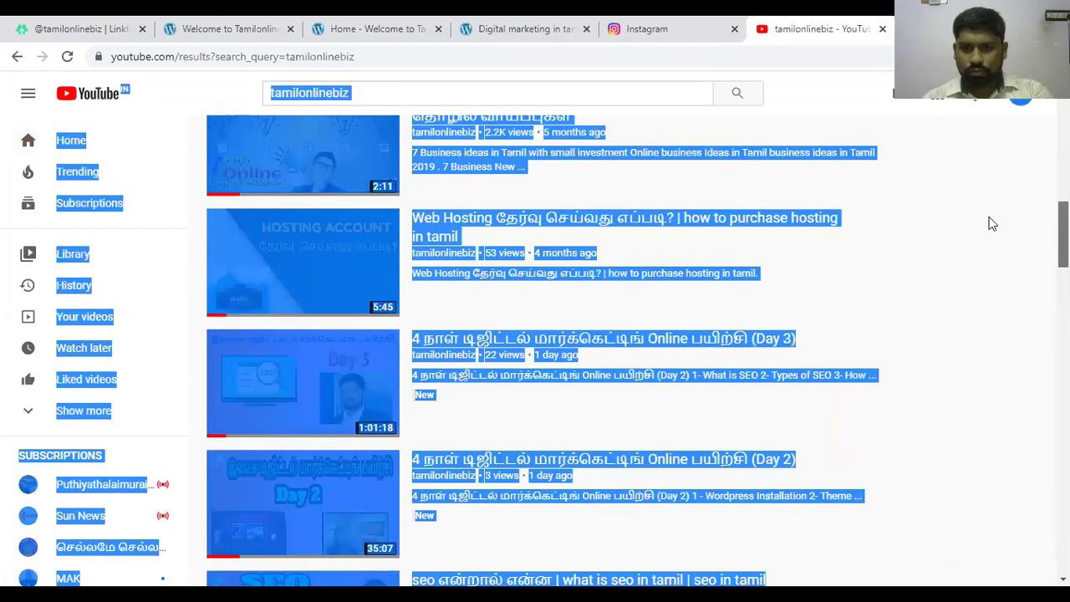
pyautogui.click(658, 239)
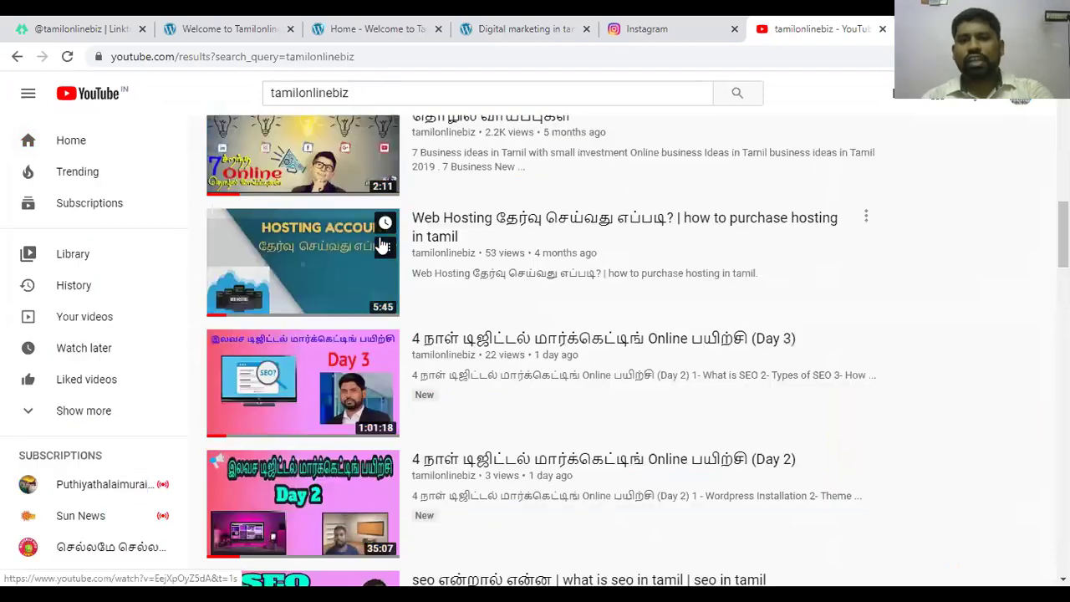
pyautogui.click(578, 220)
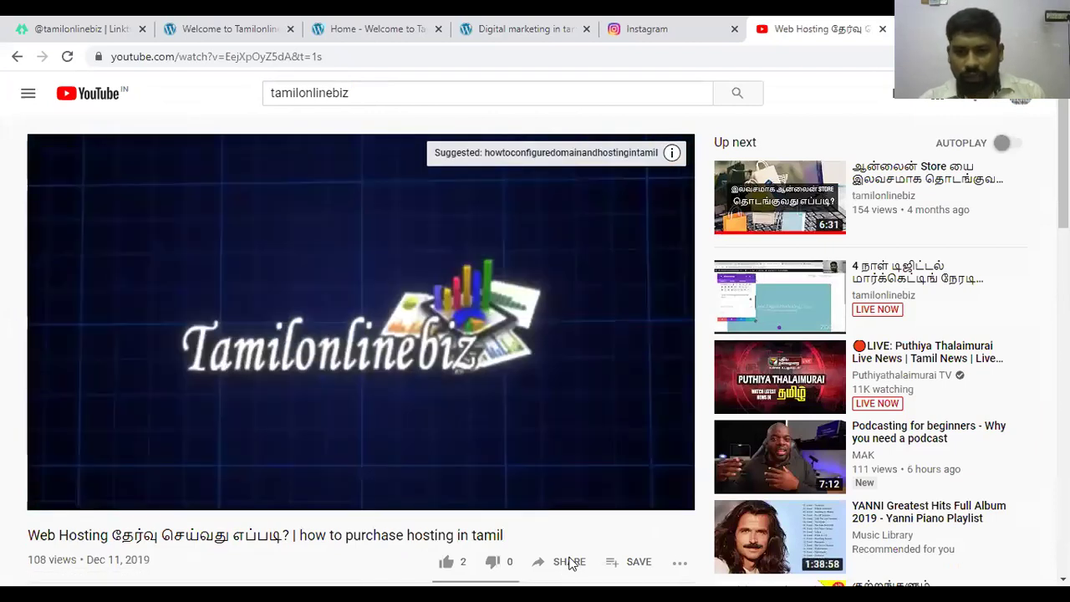
# Copy the video's iframe embed code from Share > Embed and return to the Divi tab
pyautogui.click(572, 561)
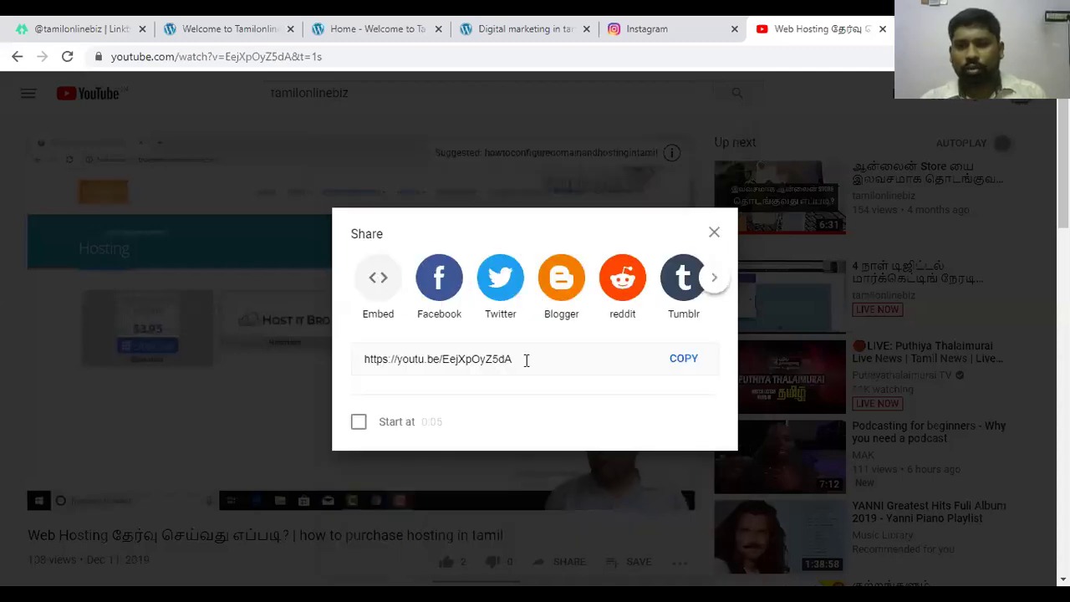
pyautogui.click(370, 358)
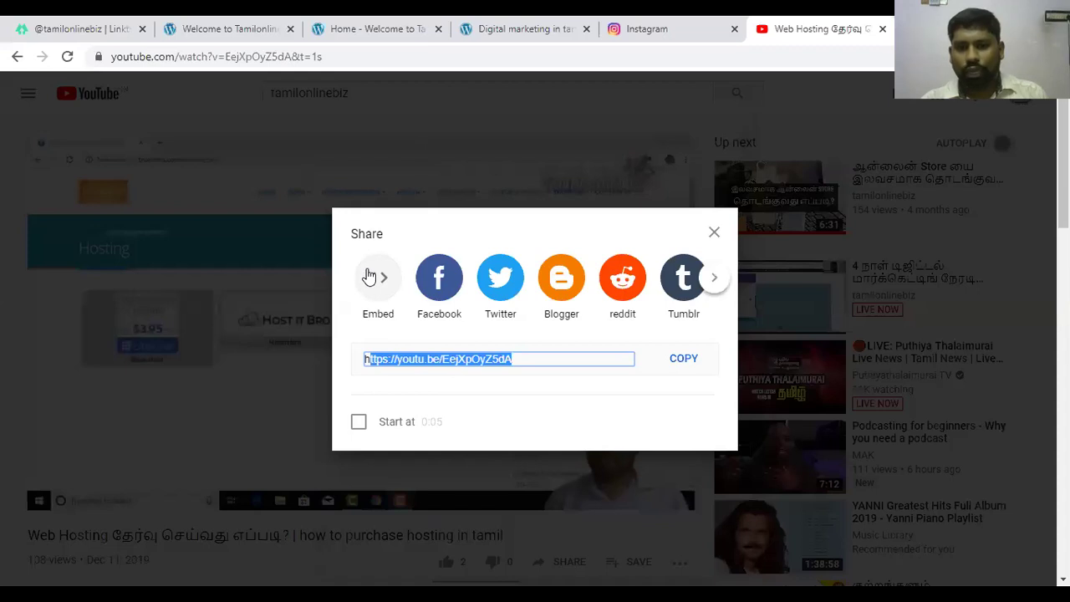
pyautogui.click(371, 278)
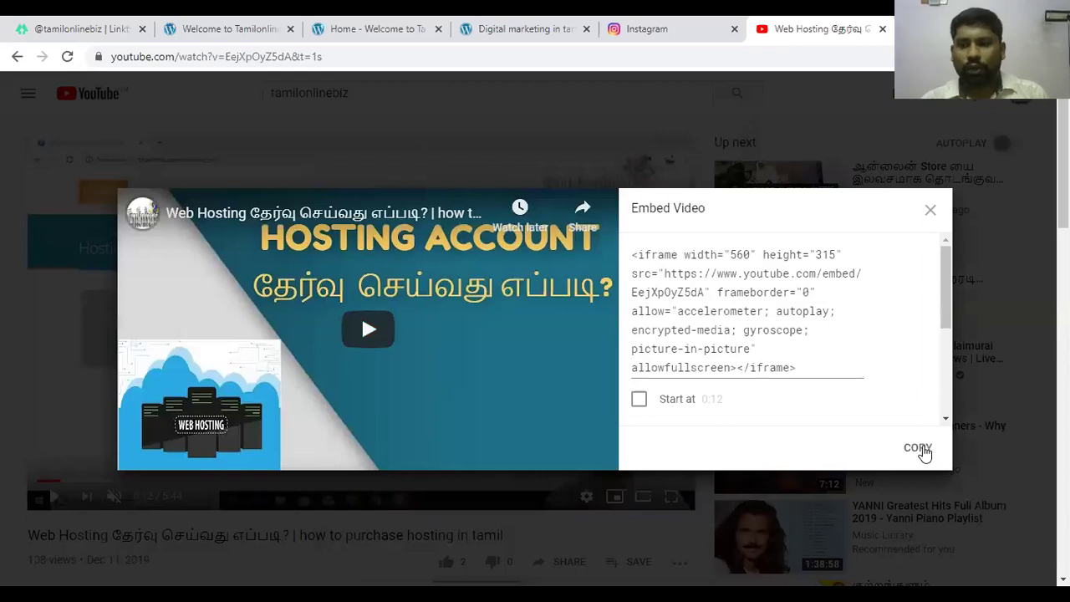
pyautogui.click(918, 449)
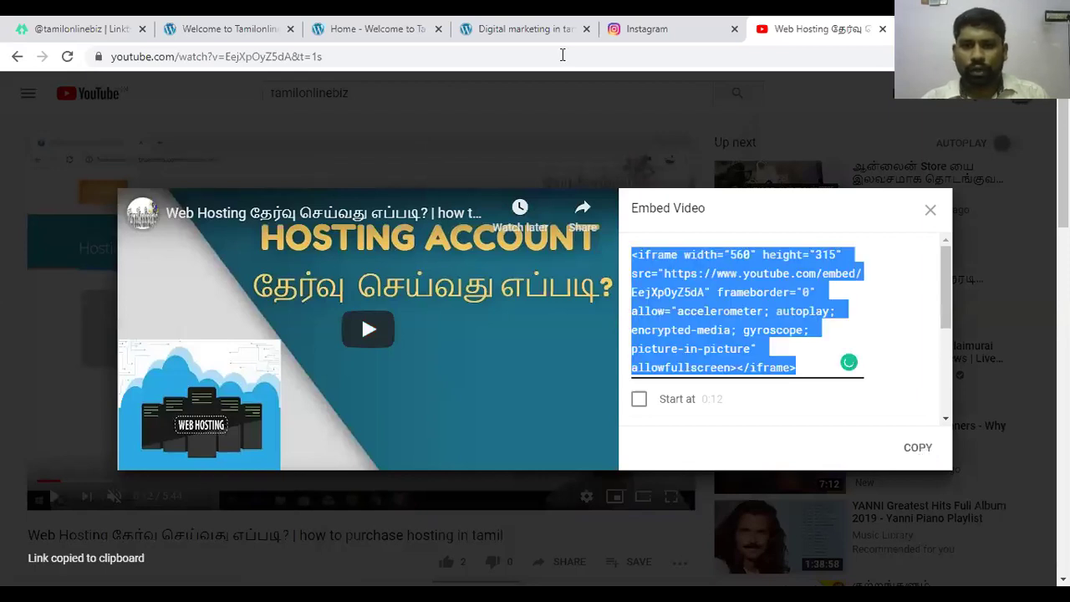
pyautogui.click(402, 22)
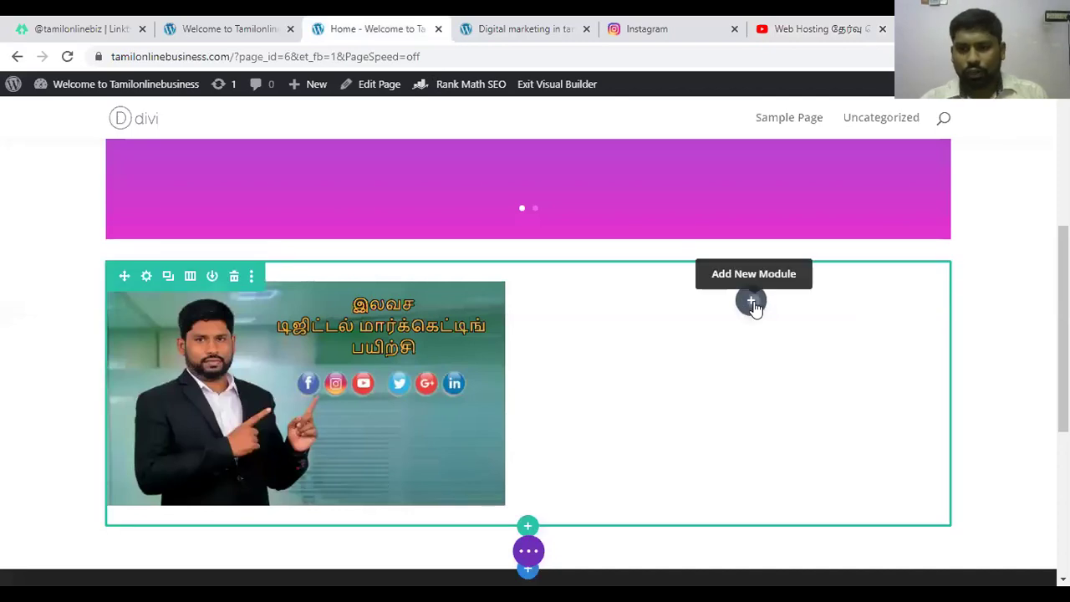
# Add a Code module to the right column containing the pasted Web Hosting YouTube iframe, and save it
pyautogui.click(751, 302)
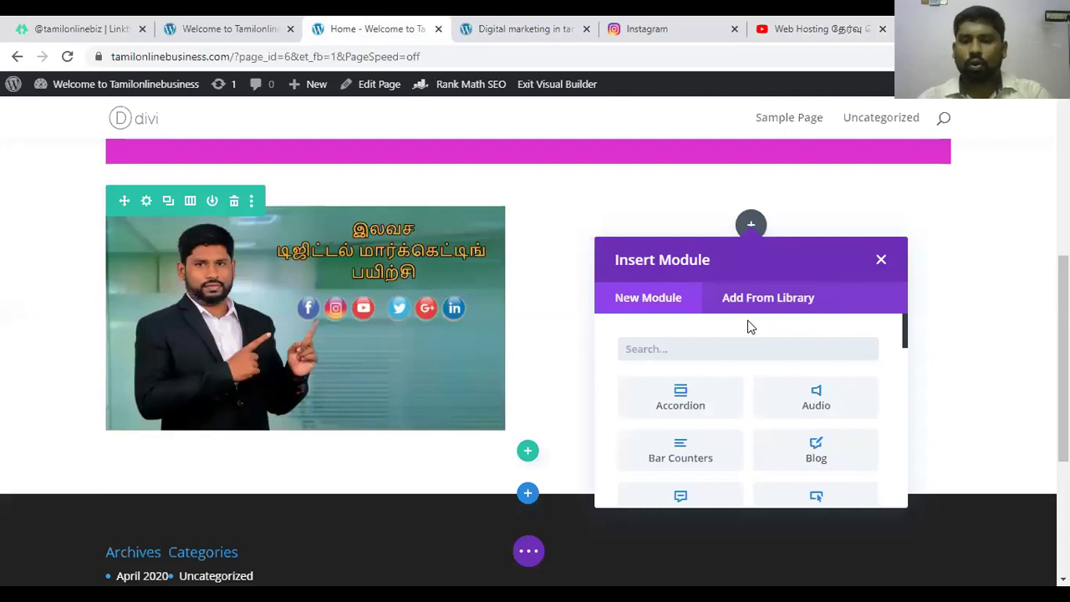
pyautogui.write('code')
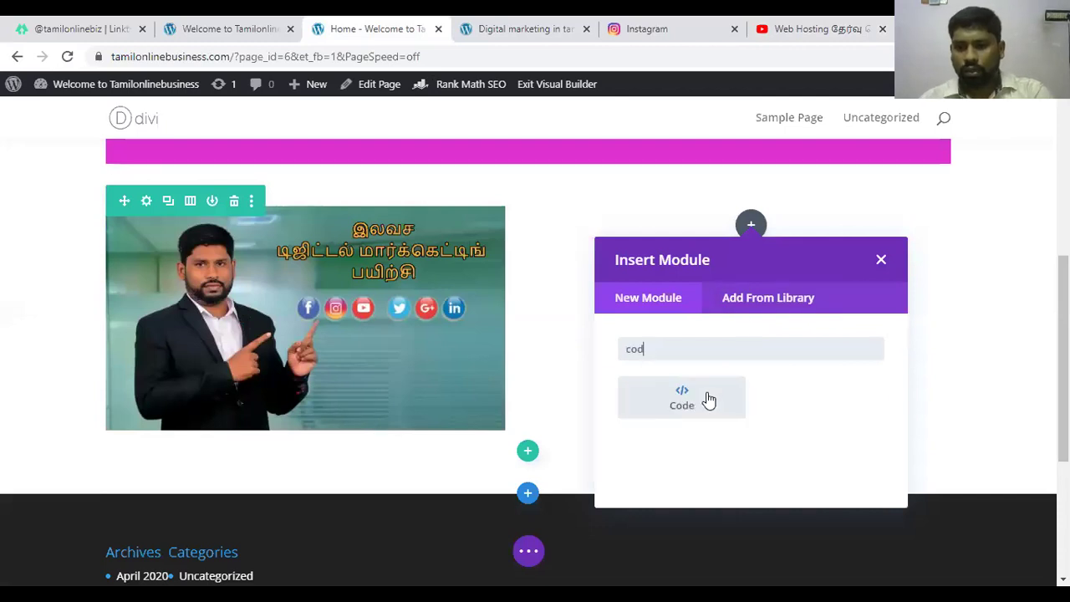
pyautogui.click(707, 393)
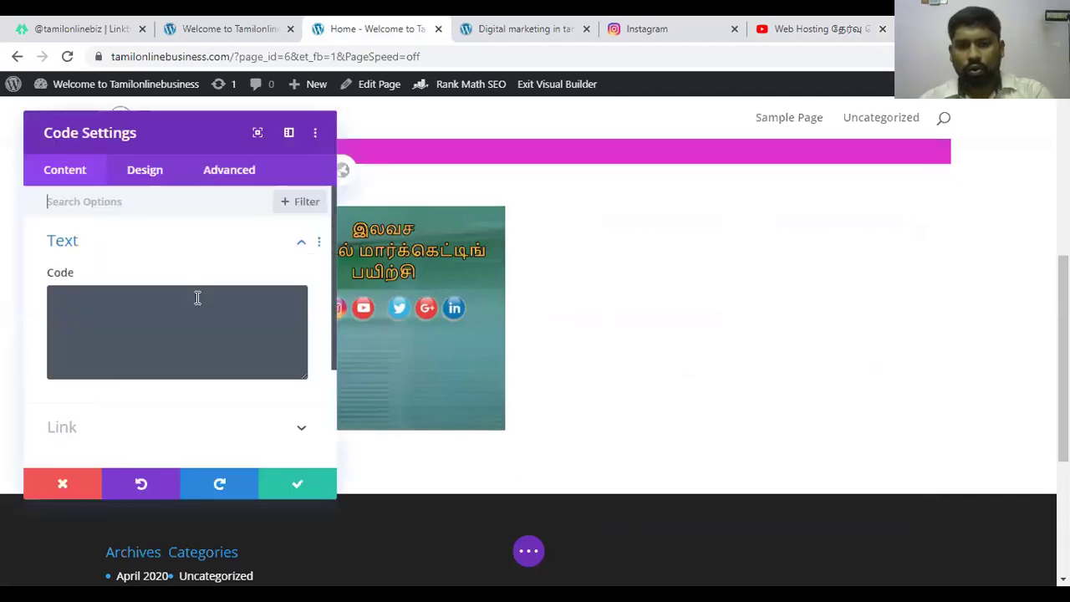
pyautogui.click(197, 298)
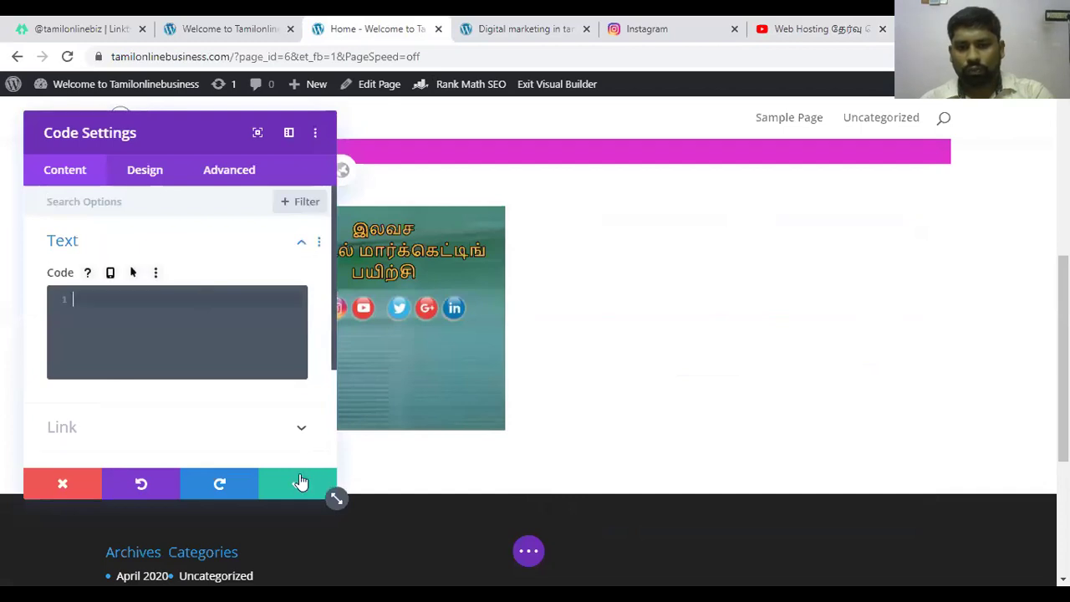
pyautogui.hotkey('ctrl', 'v')
pyautogui.click(299, 475)
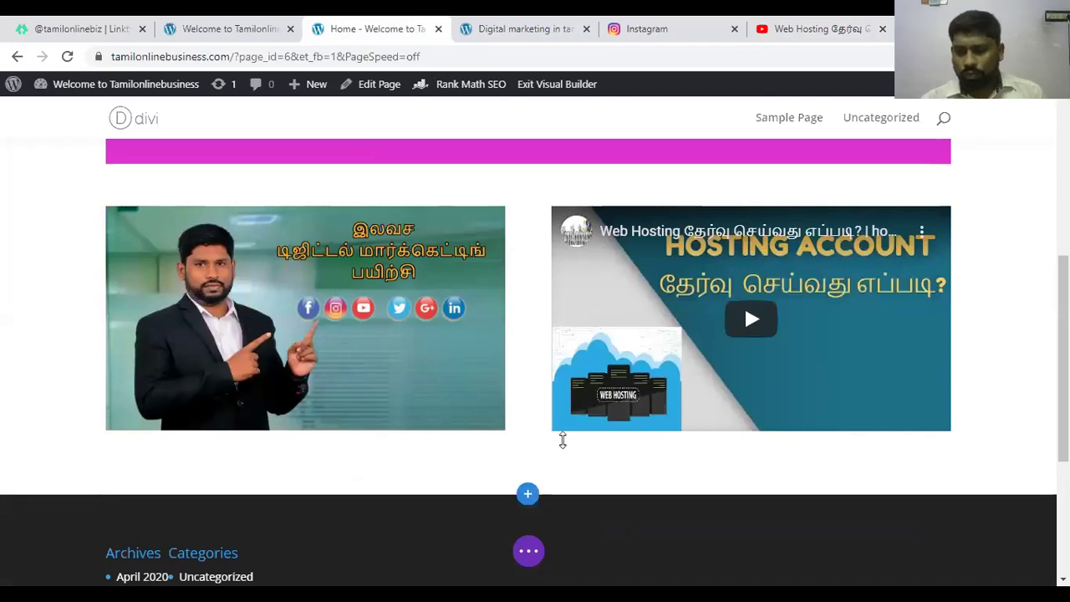
pyautogui.moveTo(674, 441)
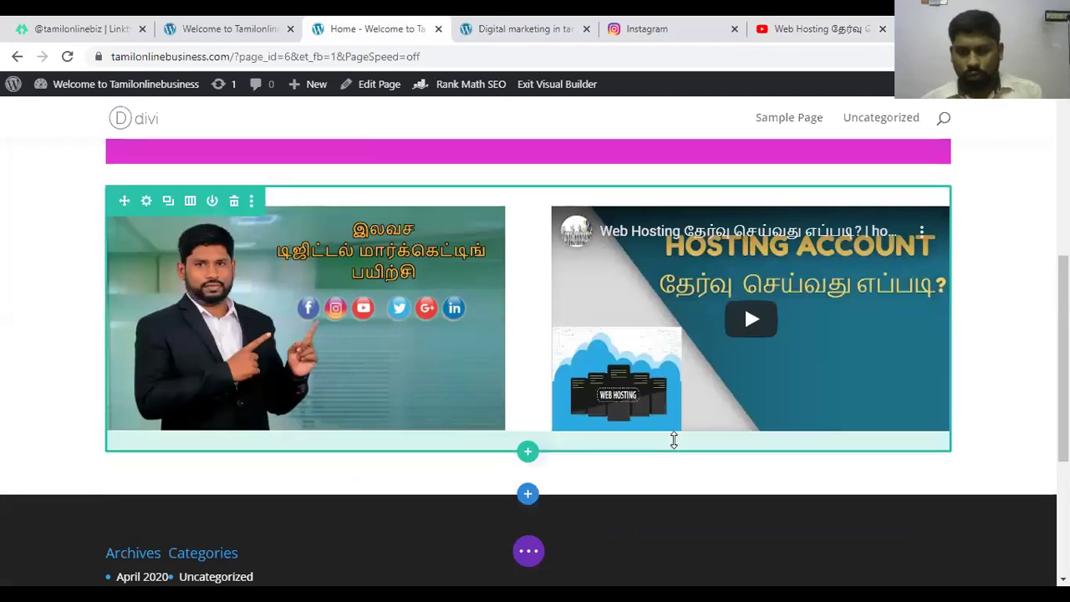